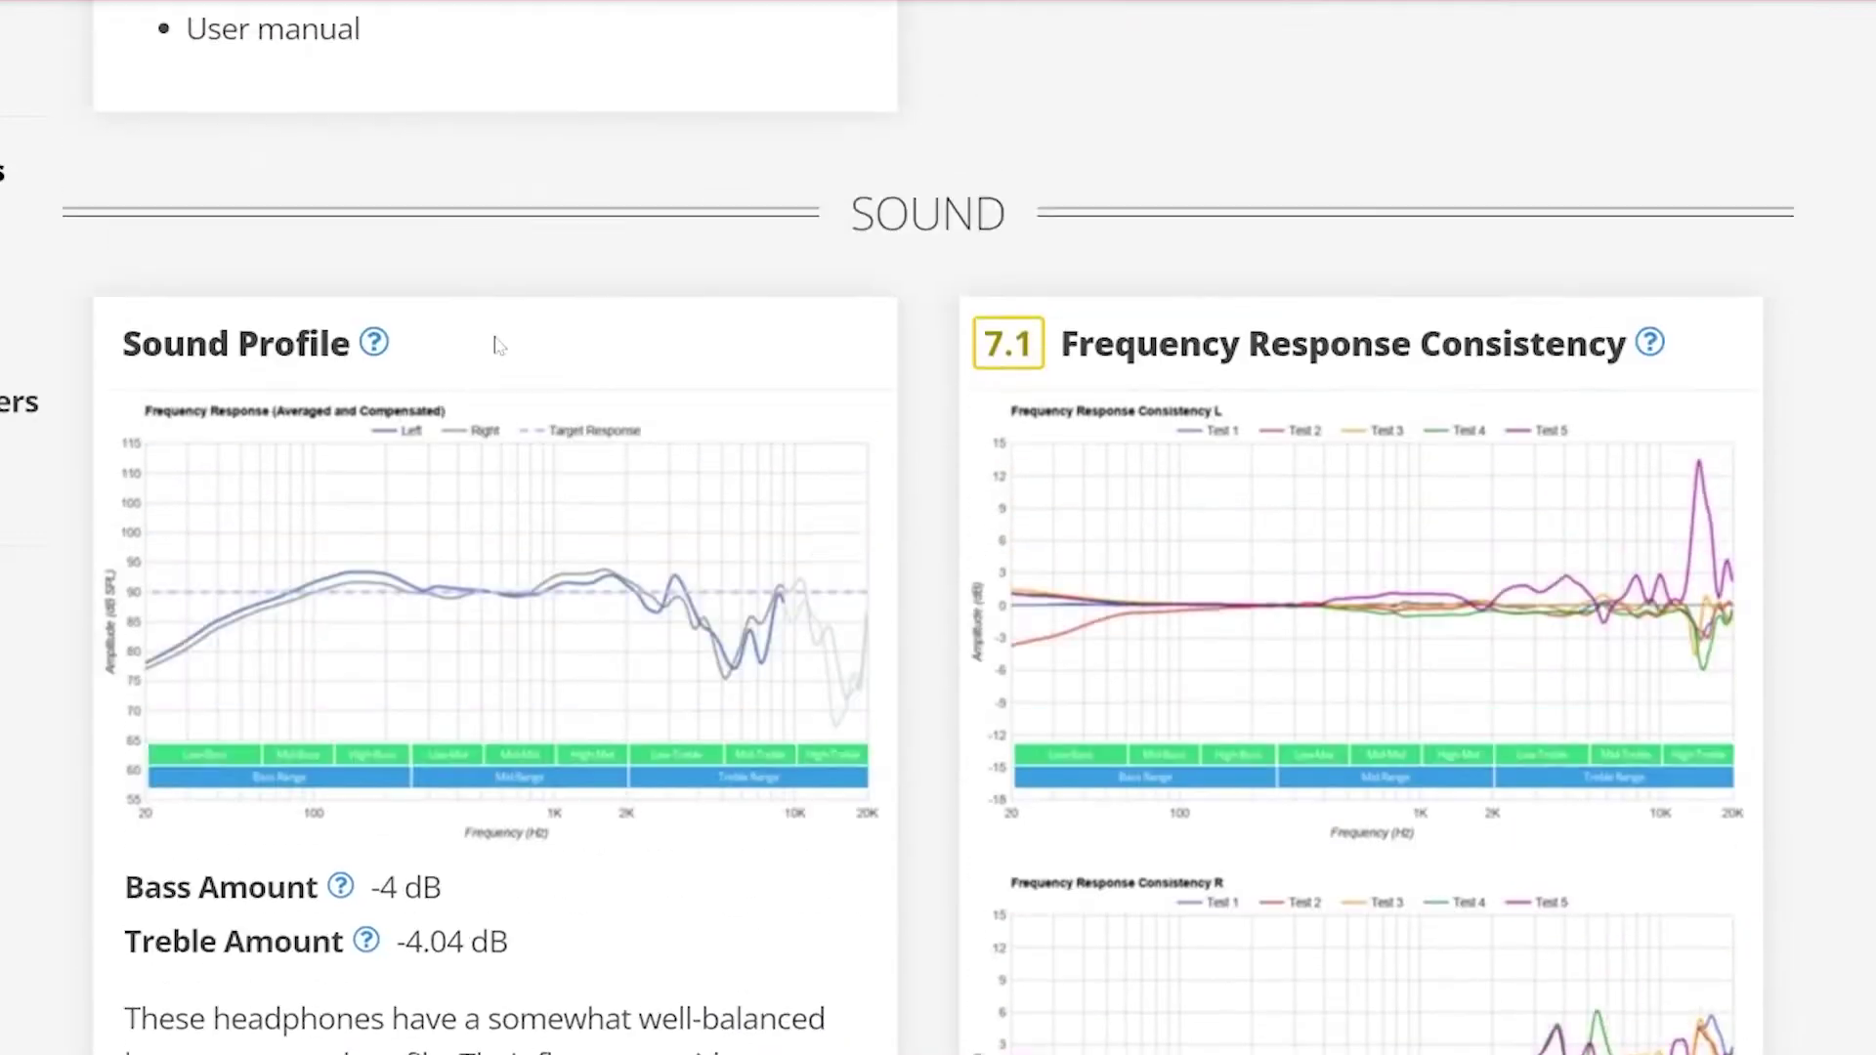
# Scroll through the headset review, clearing the Bass Amount and Low-Bass value selections.
pyautogui.scroll(-2, 499, 347)
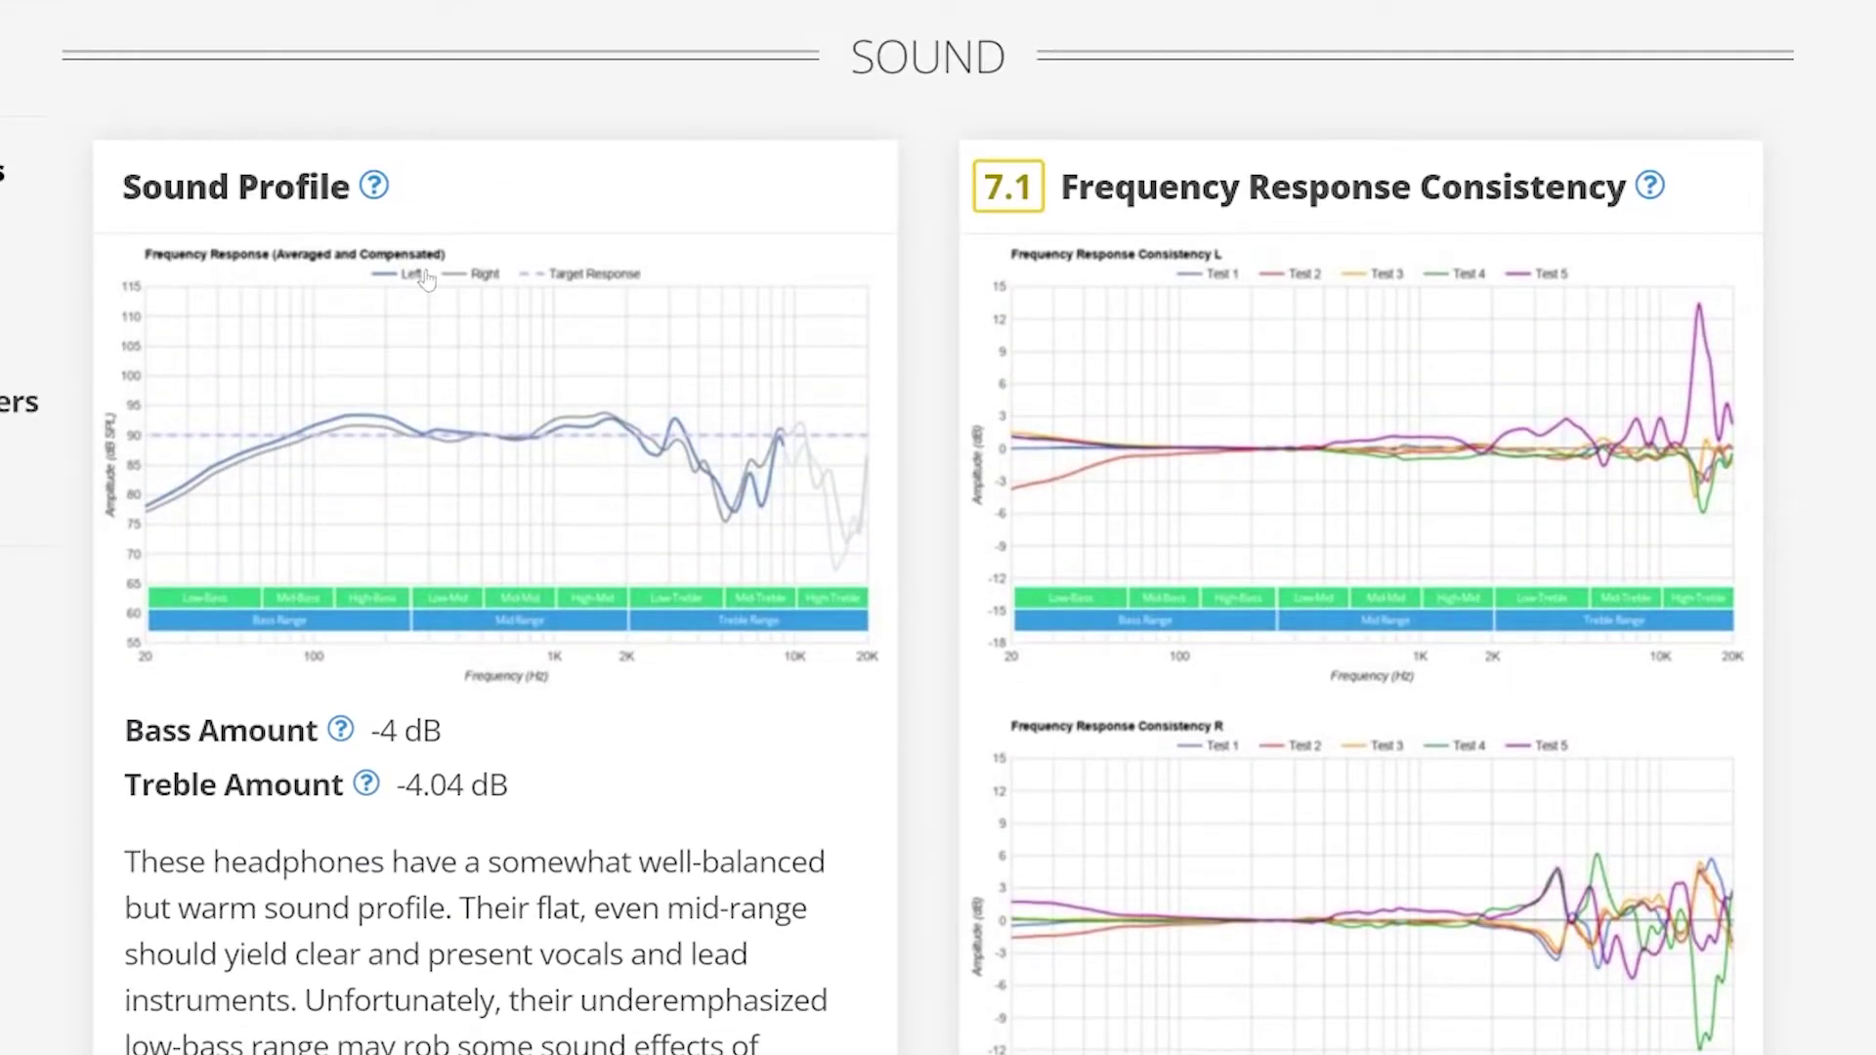
pyautogui.scroll(-2, 406, 285)
pyautogui.scroll(2, 403, 291)
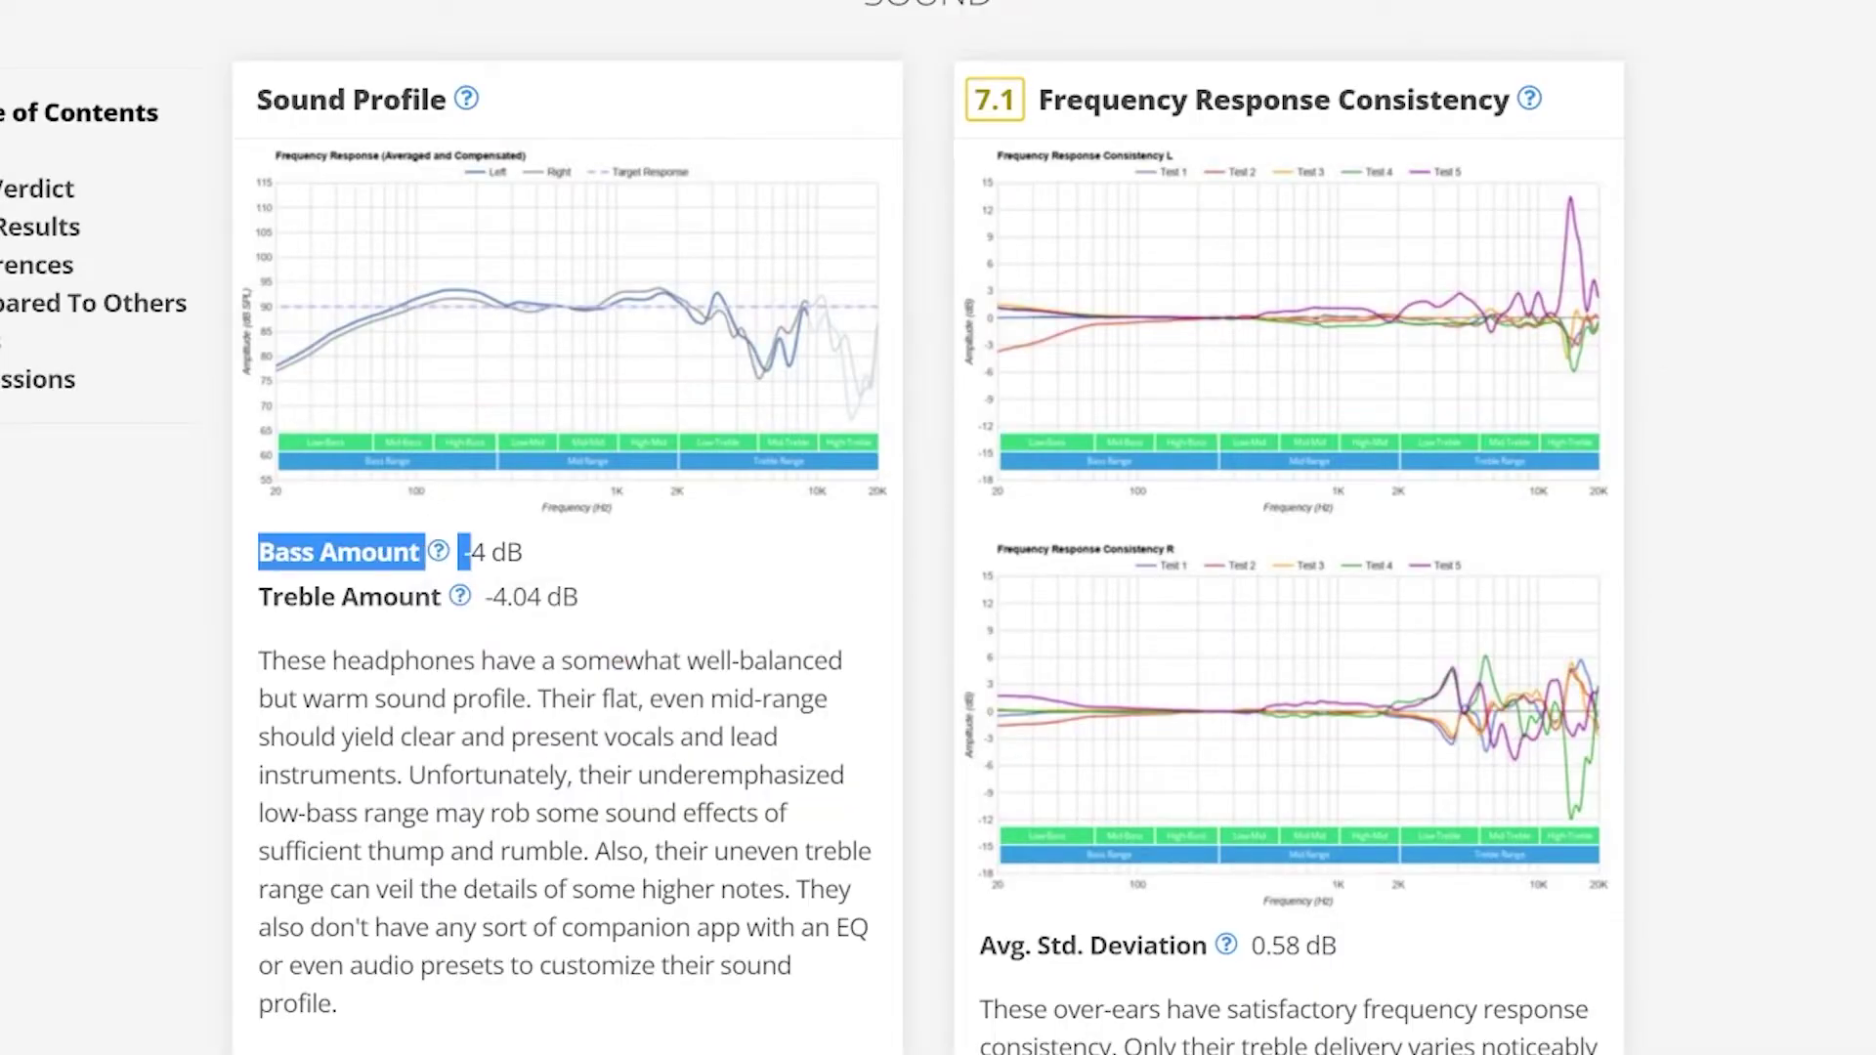
pyautogui.click(608, 564)
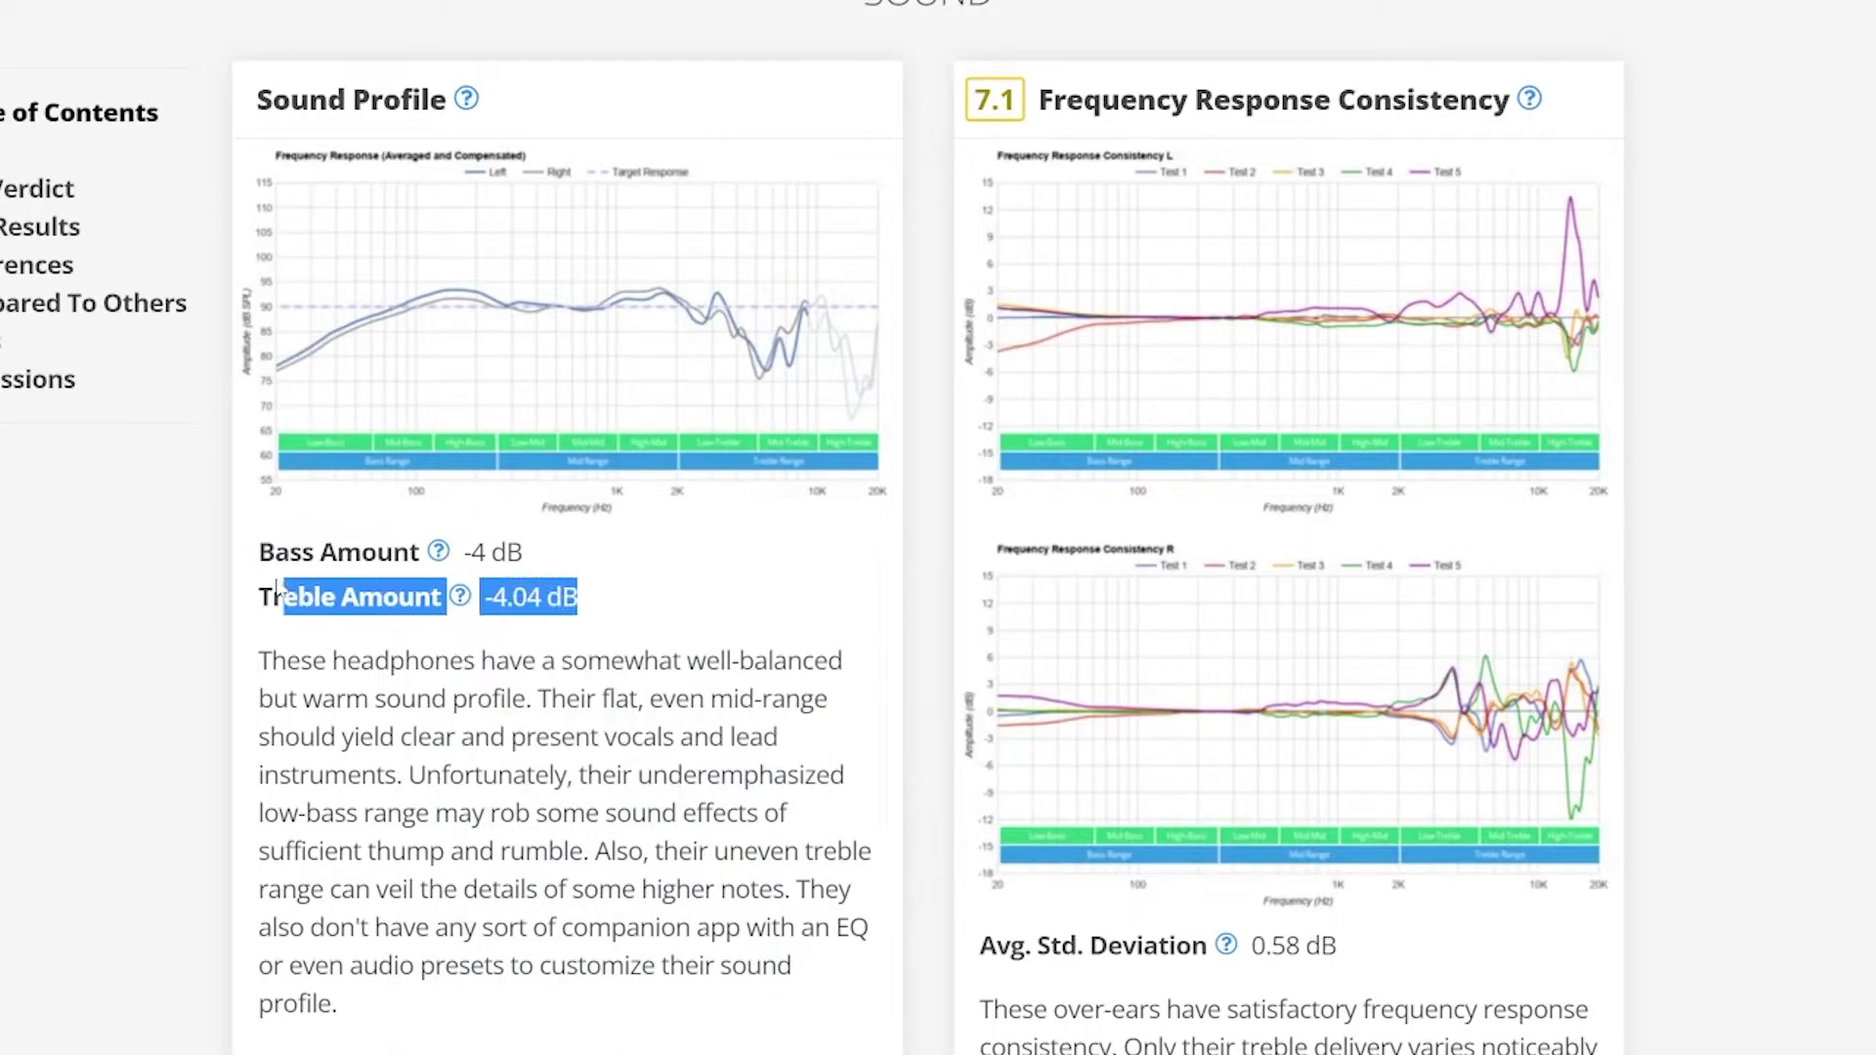
pyautogui.scroll(-12, 621, 604)
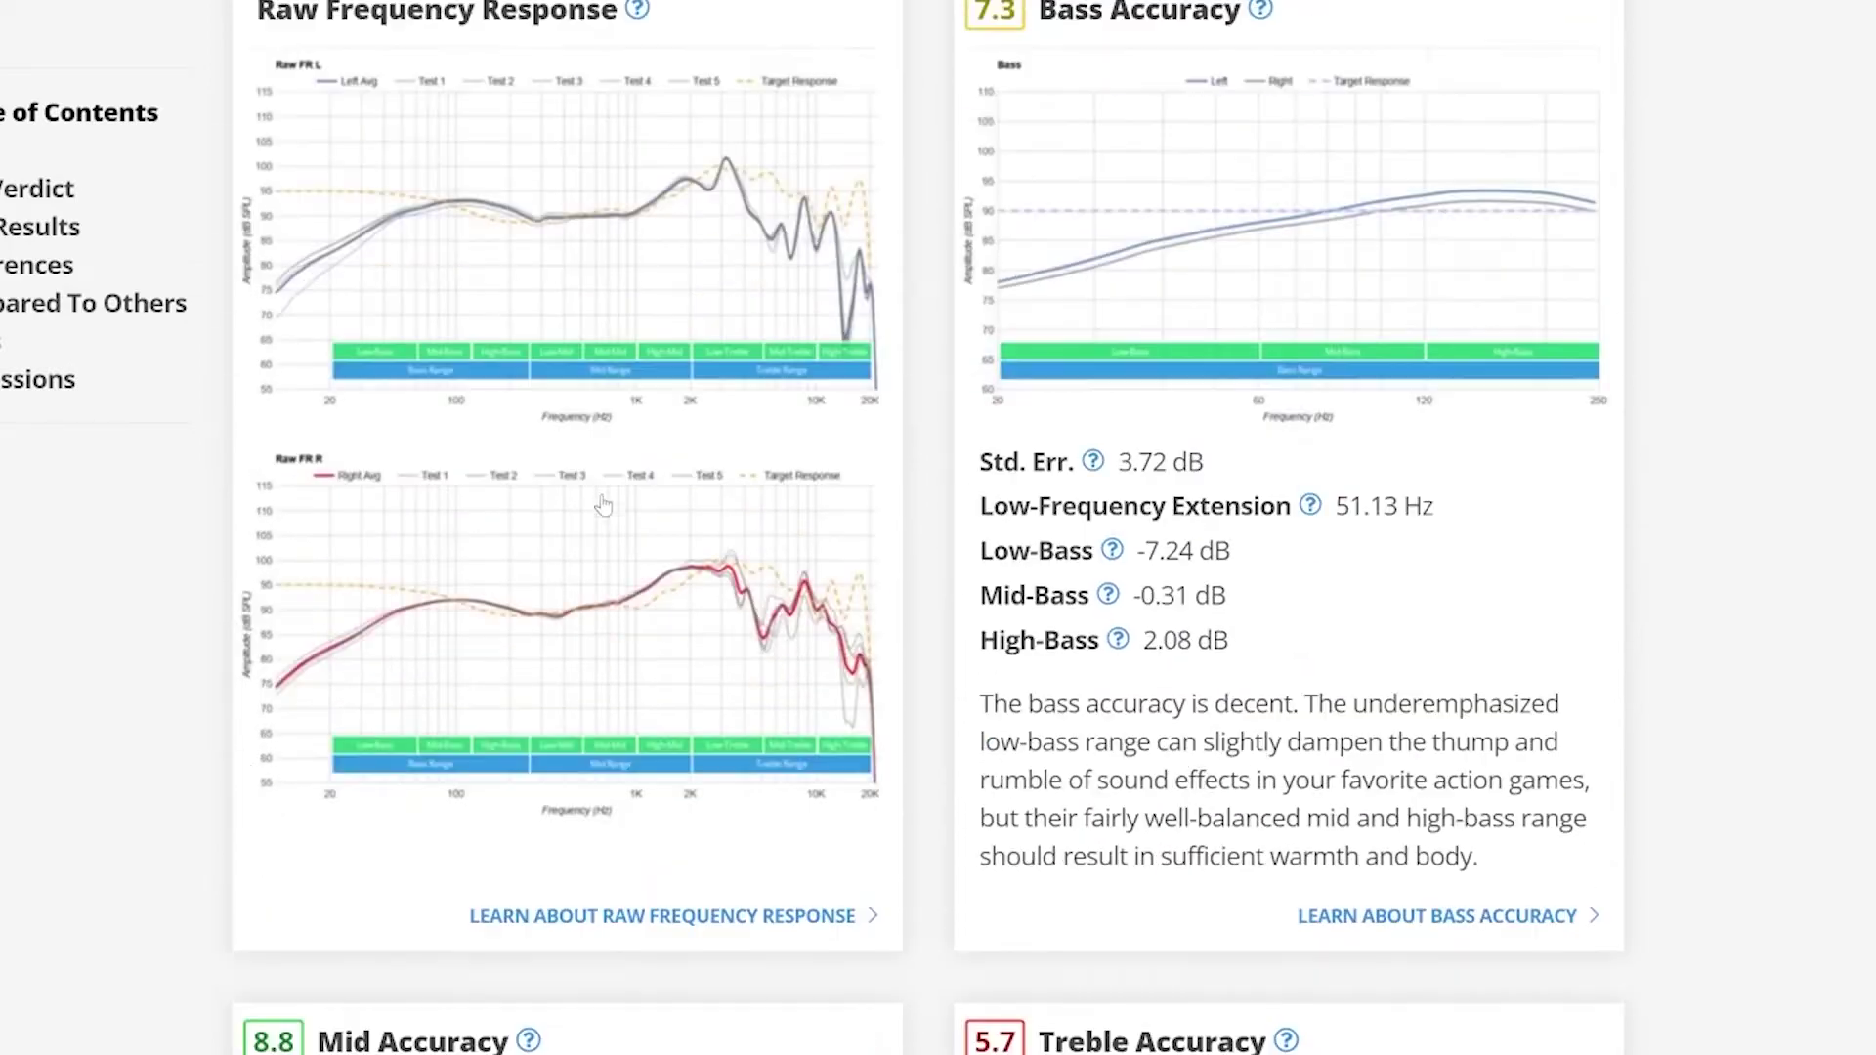
pyautogui.scroll(2, 1206, 409)
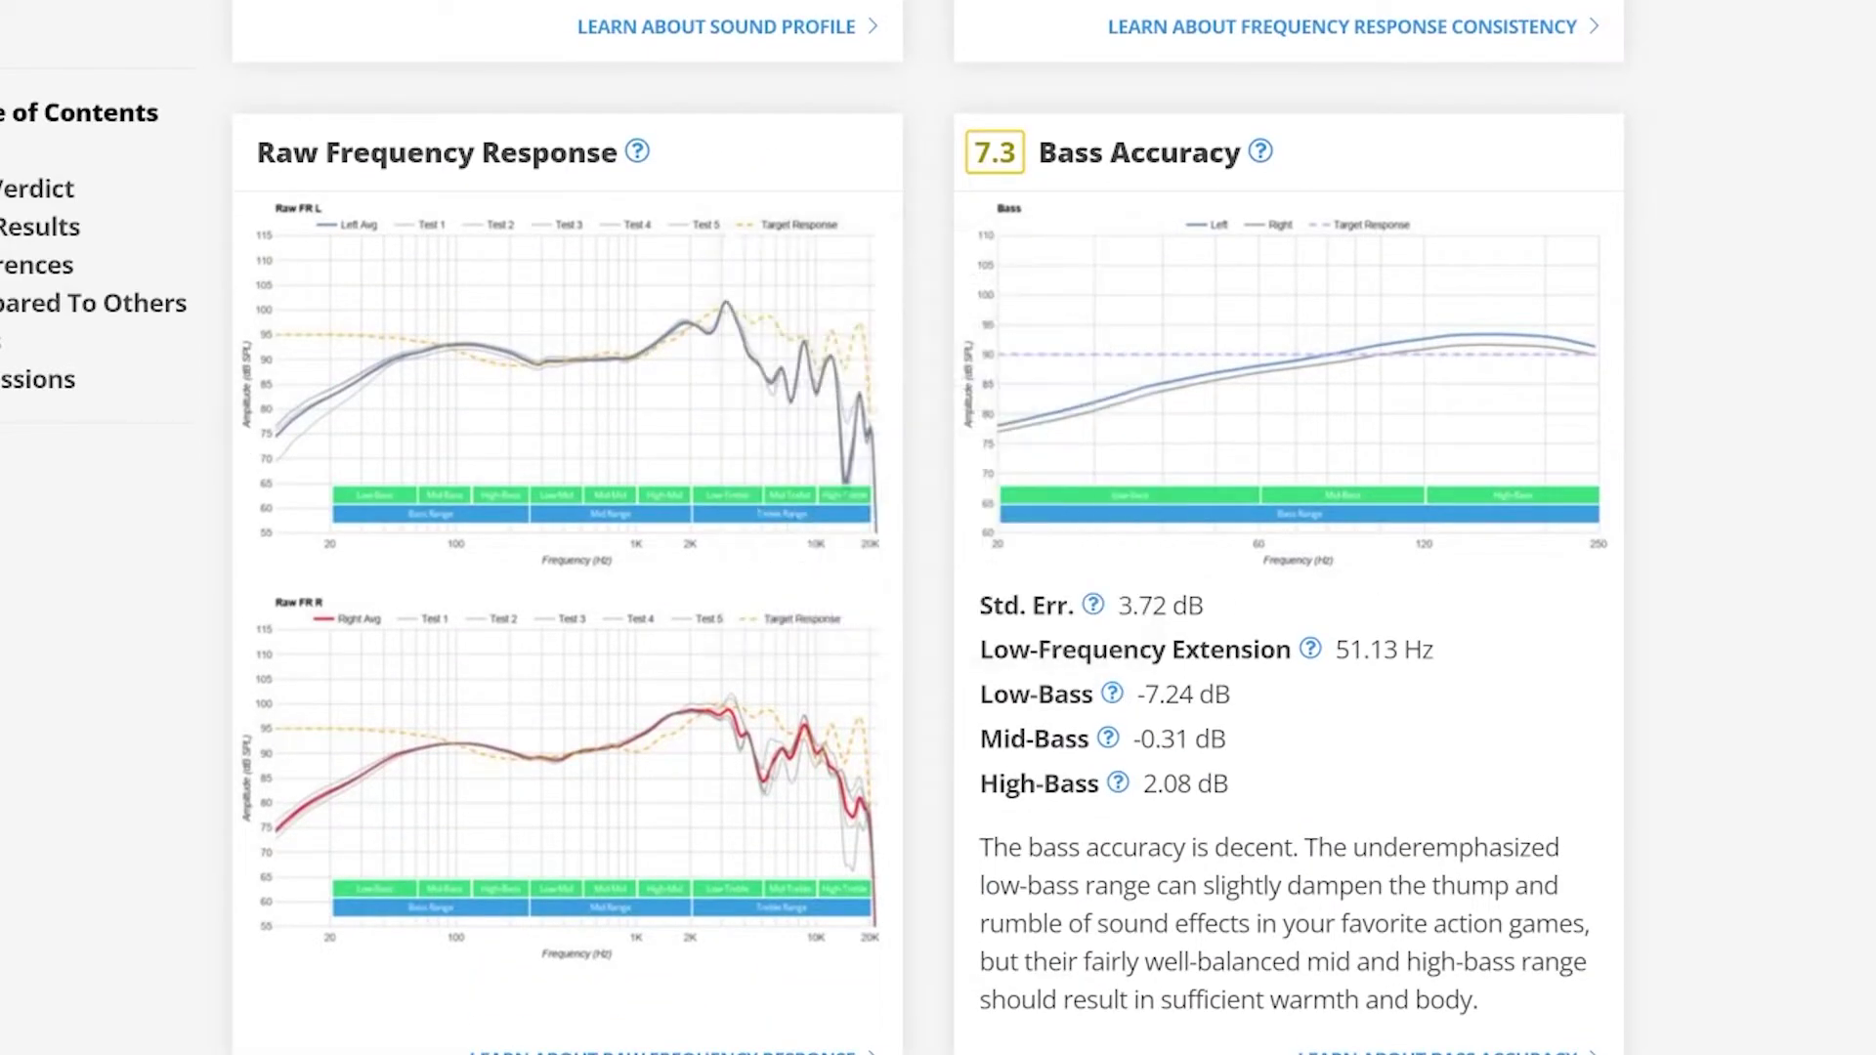
pyautogui.click(1138, 696)
pyautogui.scroll(-10, 689, 486)
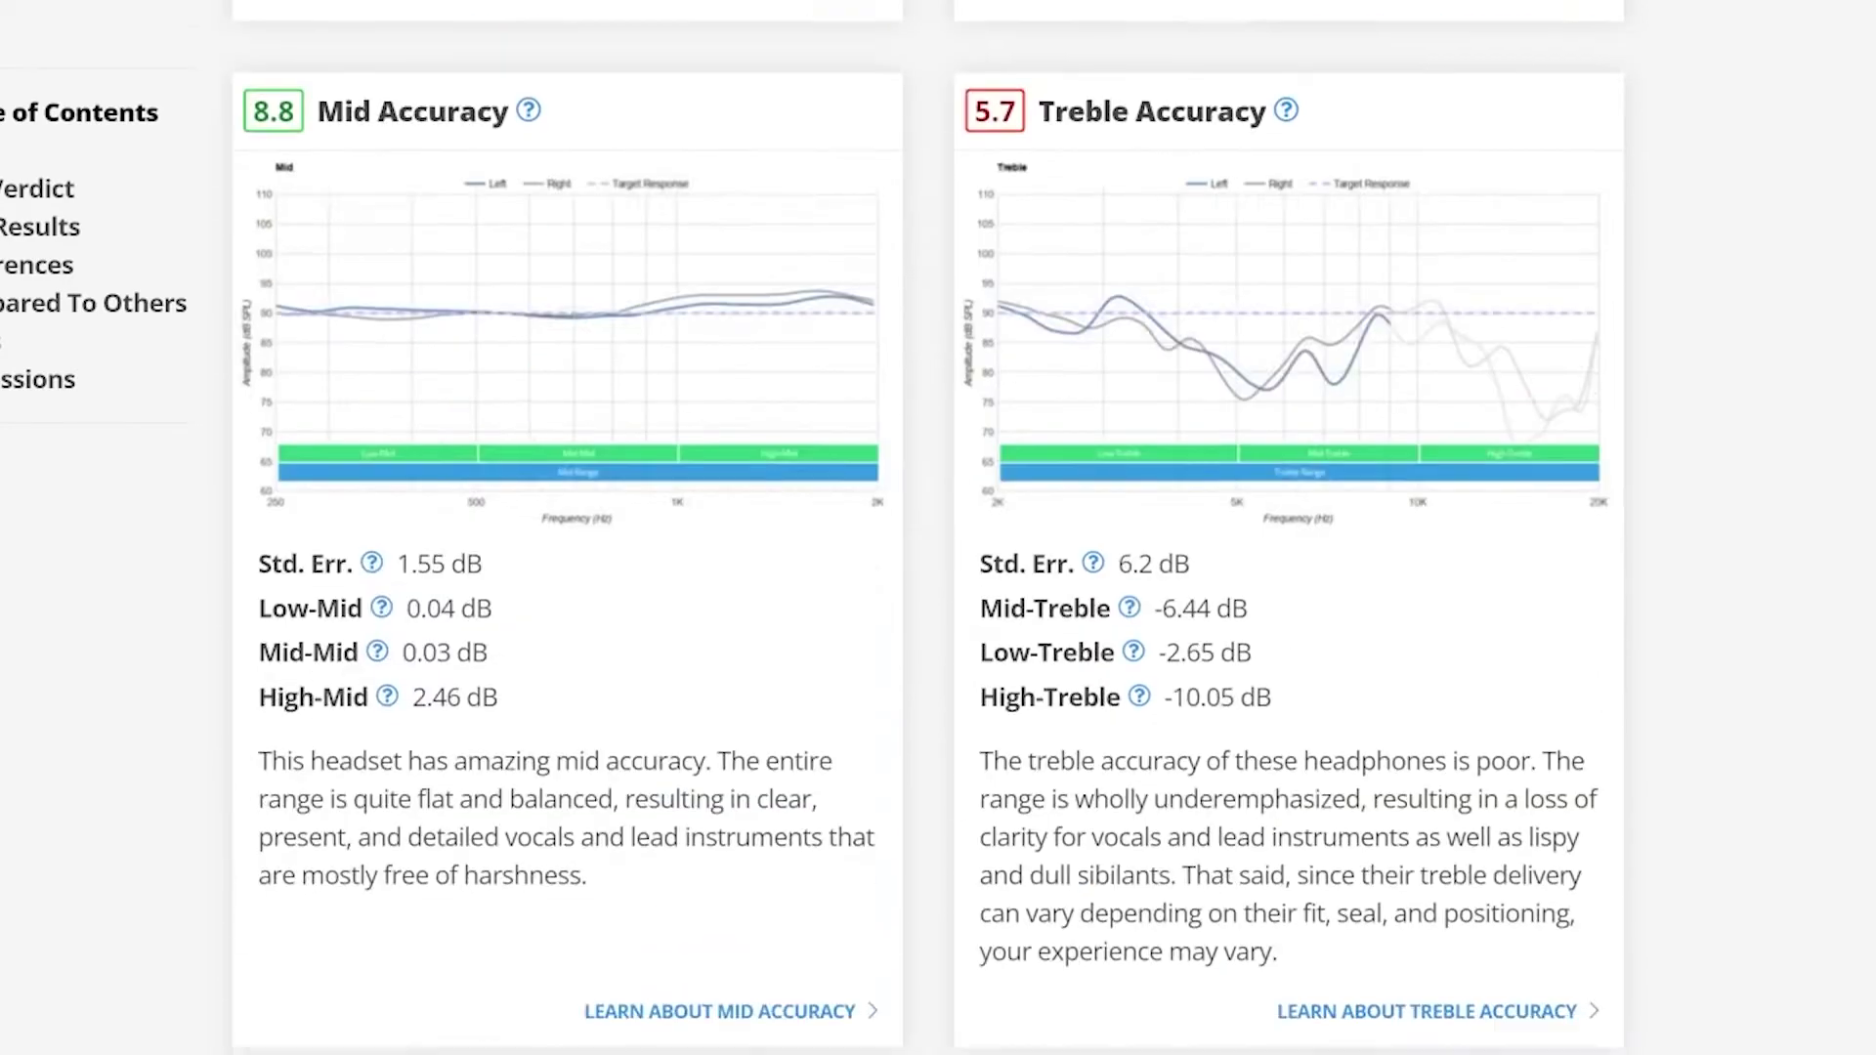
pyautogui.scroll(4, 689, 486)
pyautogui.scroll(-2, 689, 486)
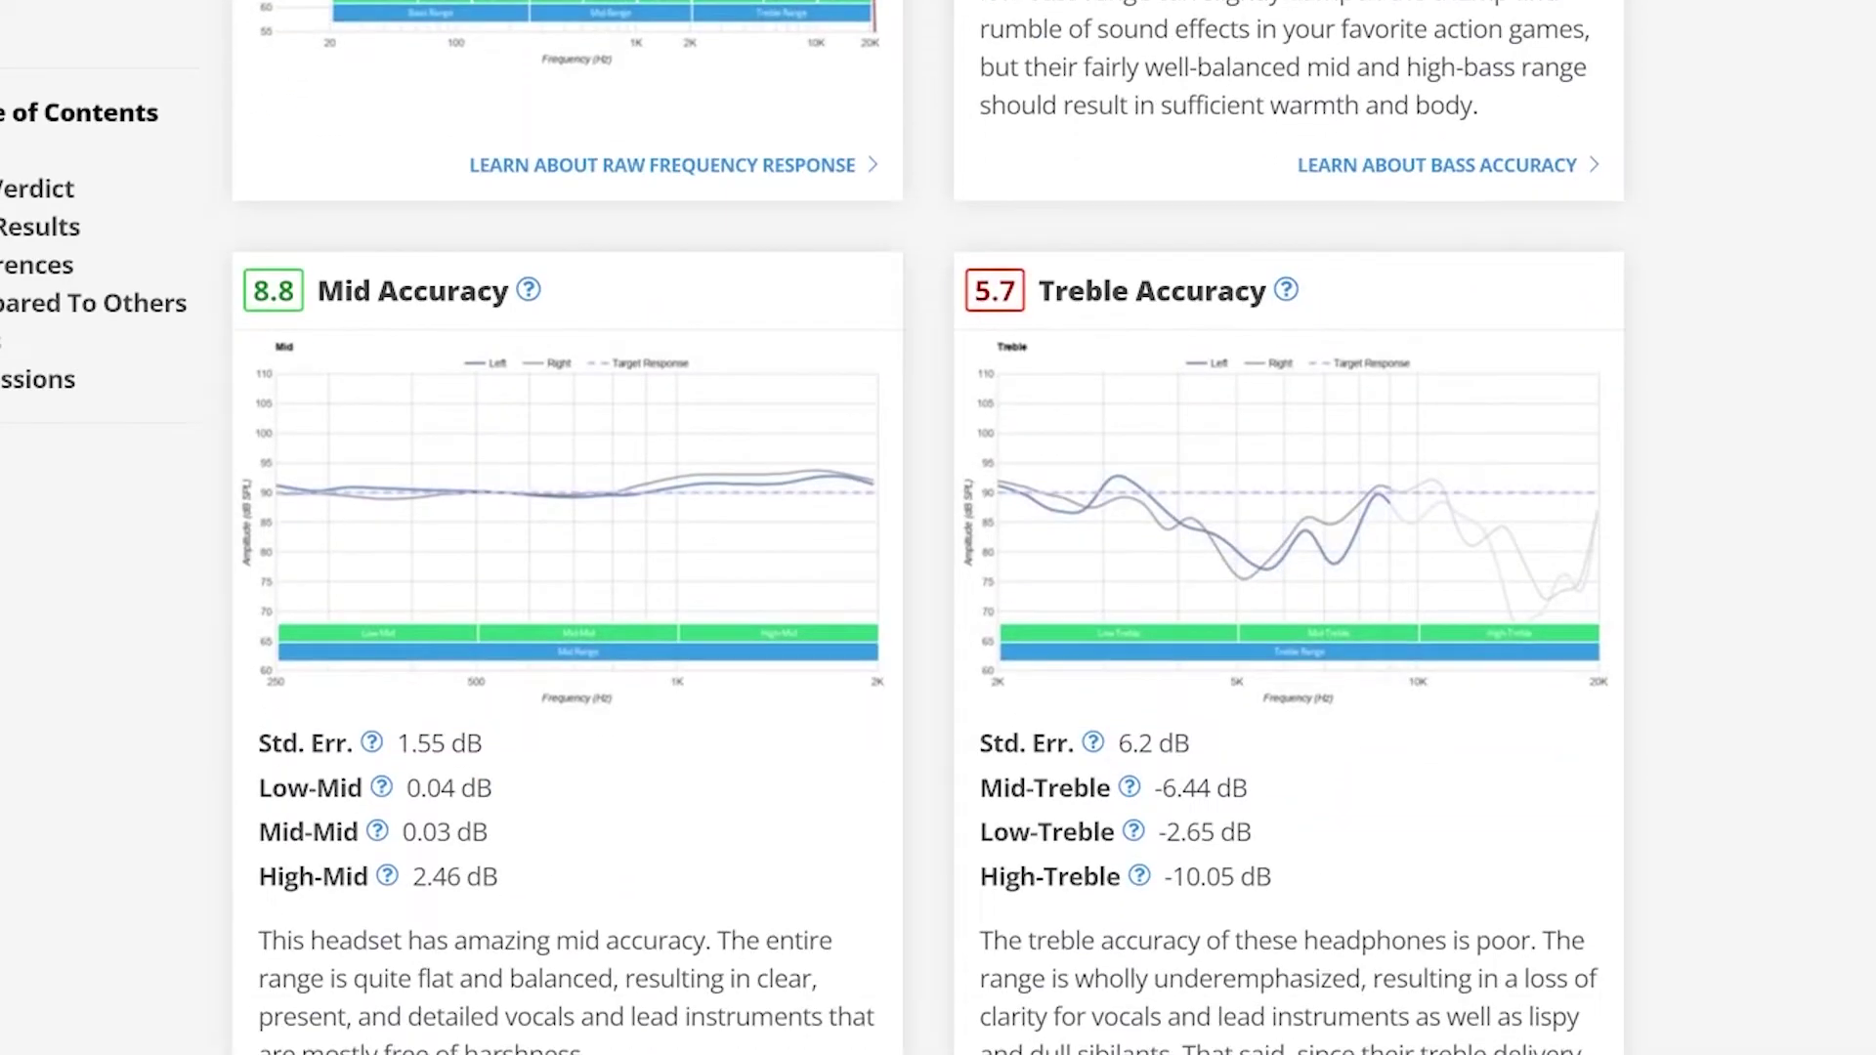
# Note the Mid-Treble -6.44 dB and High-Treble -10.05 dB values, then download Equalizer APO from SourceForge.
pyautogui.moveTo(317, 290); pyautogui.dragTo(491, 291)
pyautogui.moveTo(1254, 793); pyautogui.dragTo(1163, 789)
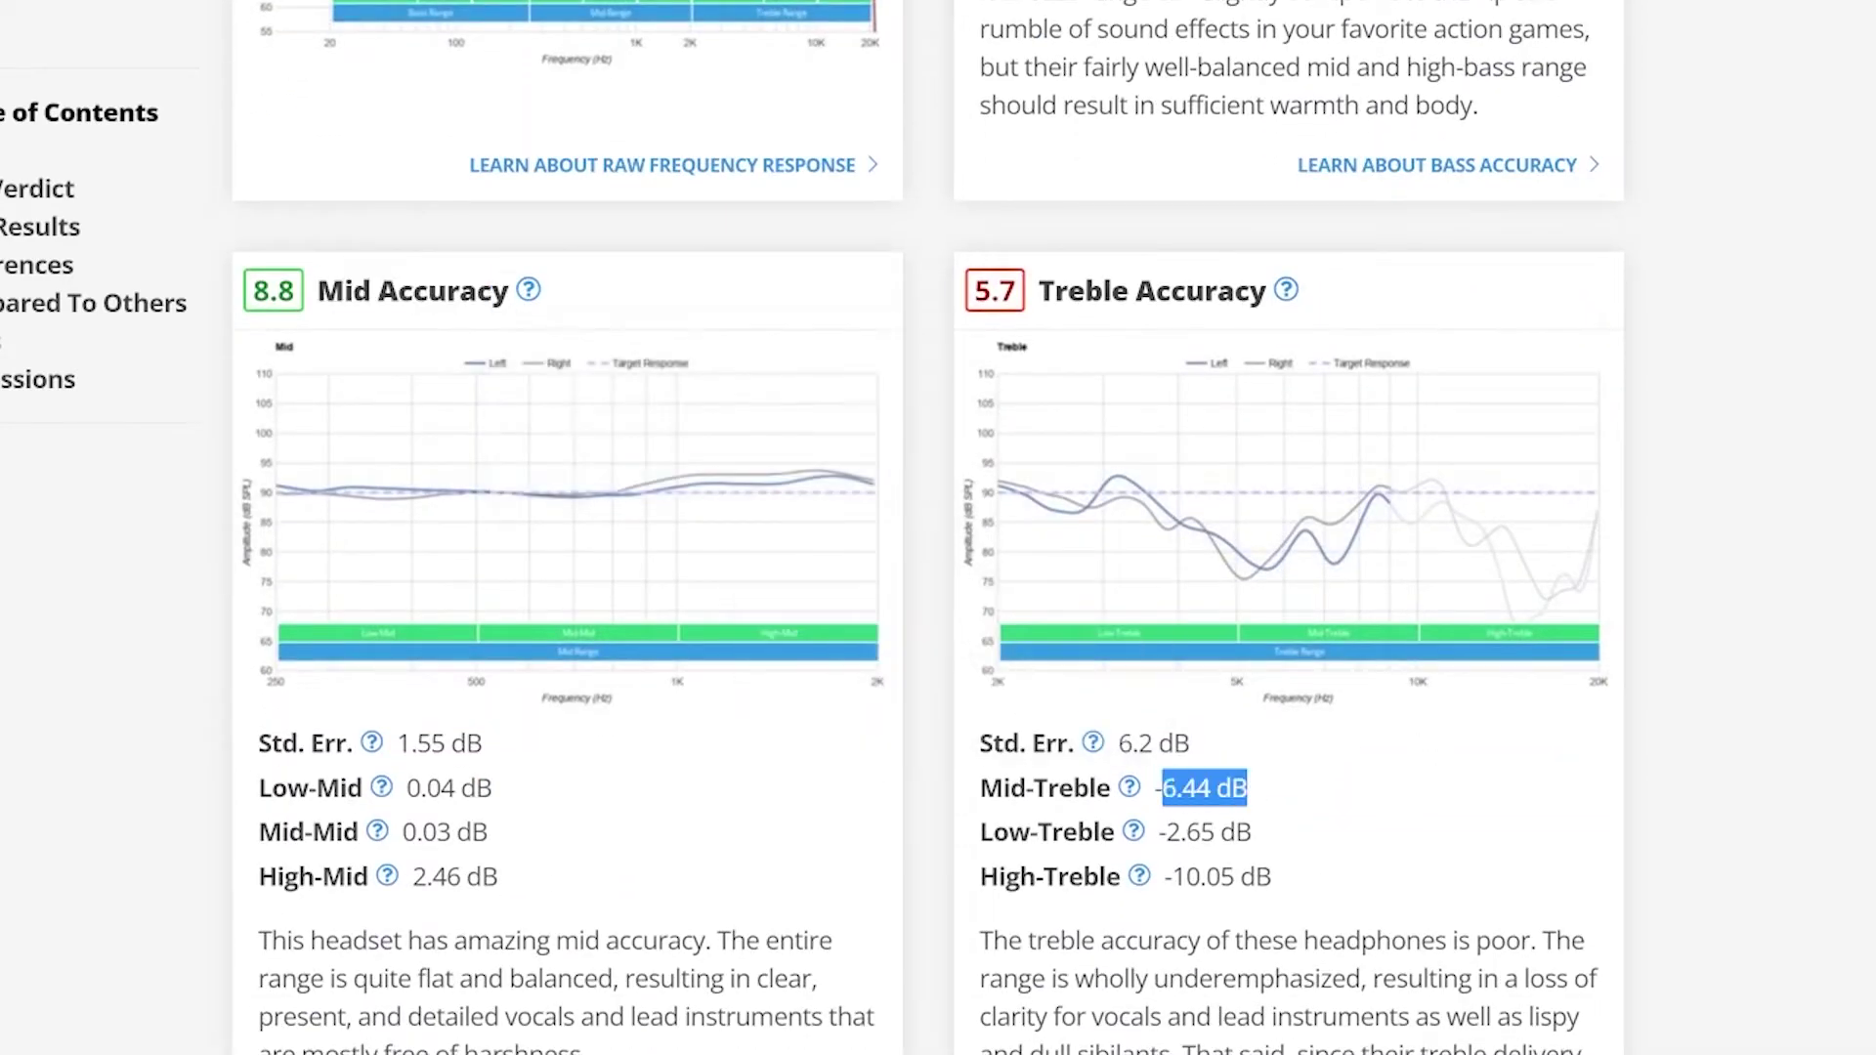
pyautogui.moveTo(1252, 833); pyautogui.dragTo(1180, 833)
pyautogui.moveTo(1272, 878); pyautogui.dragTo(1177, 876)
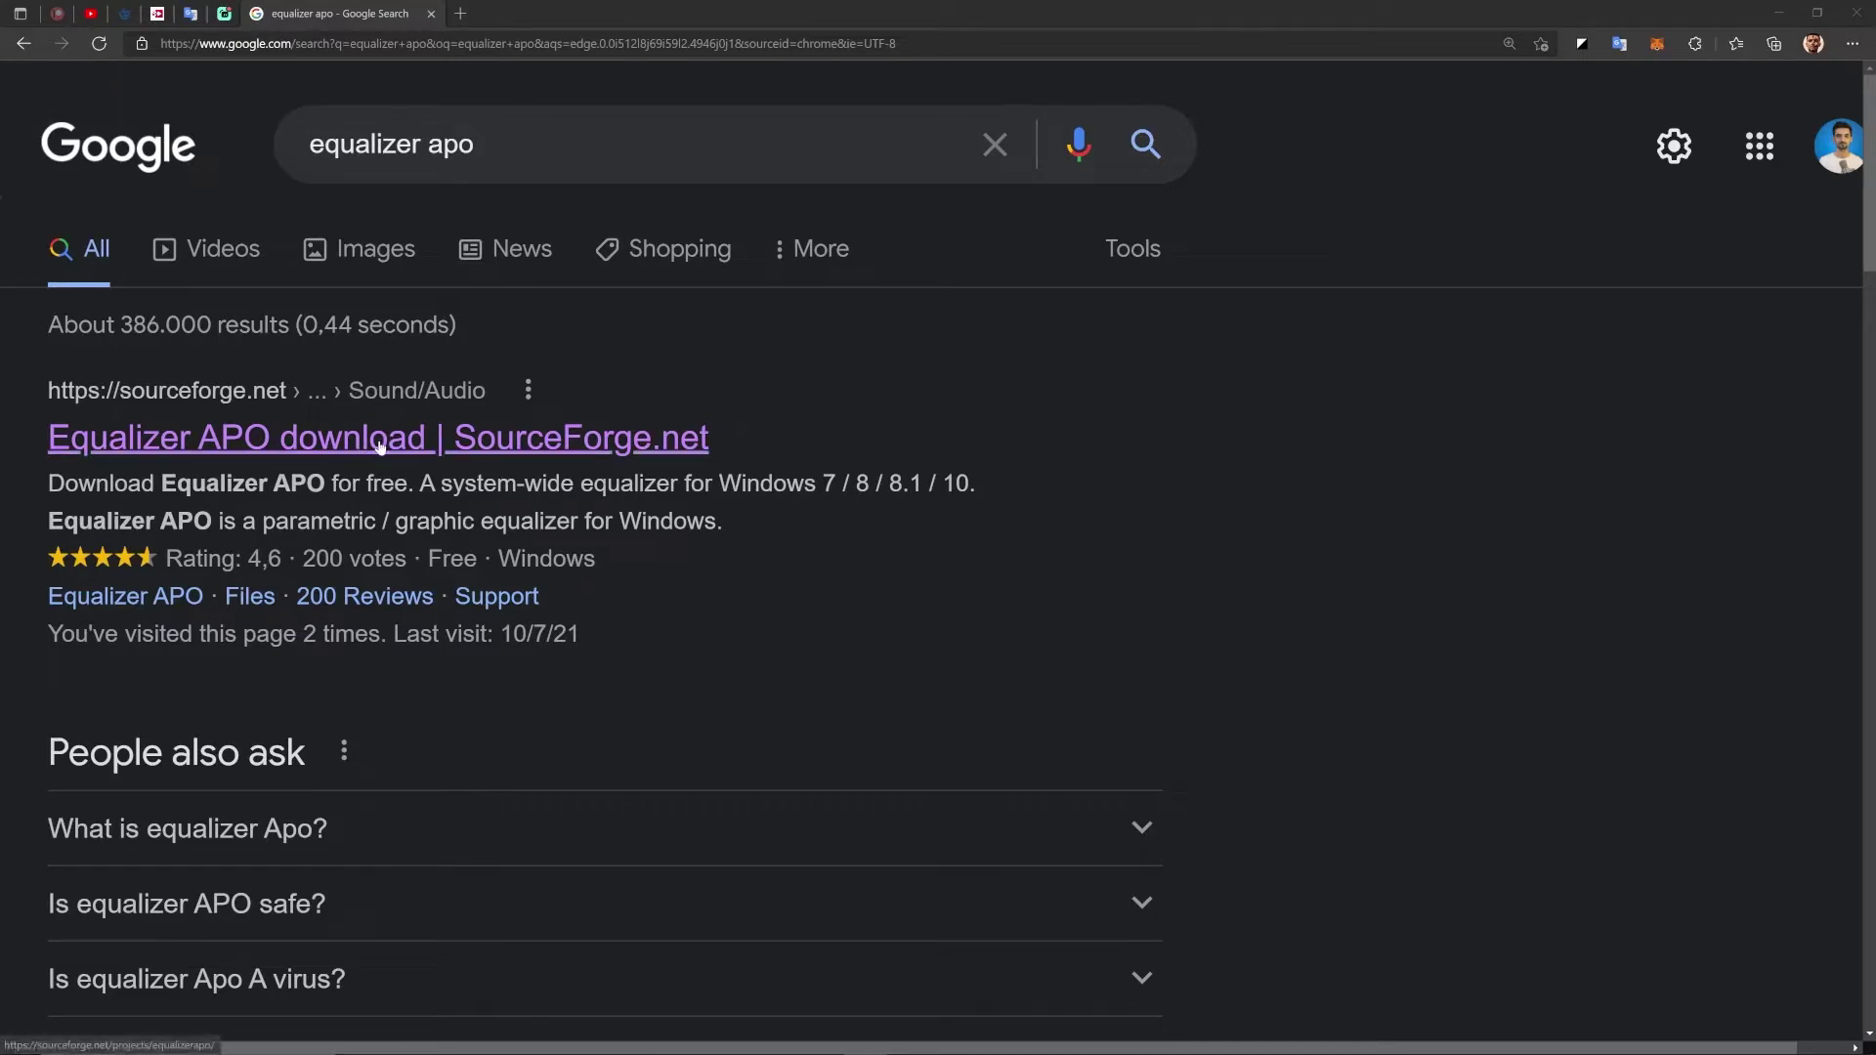
pyautogui.click(381, 447)
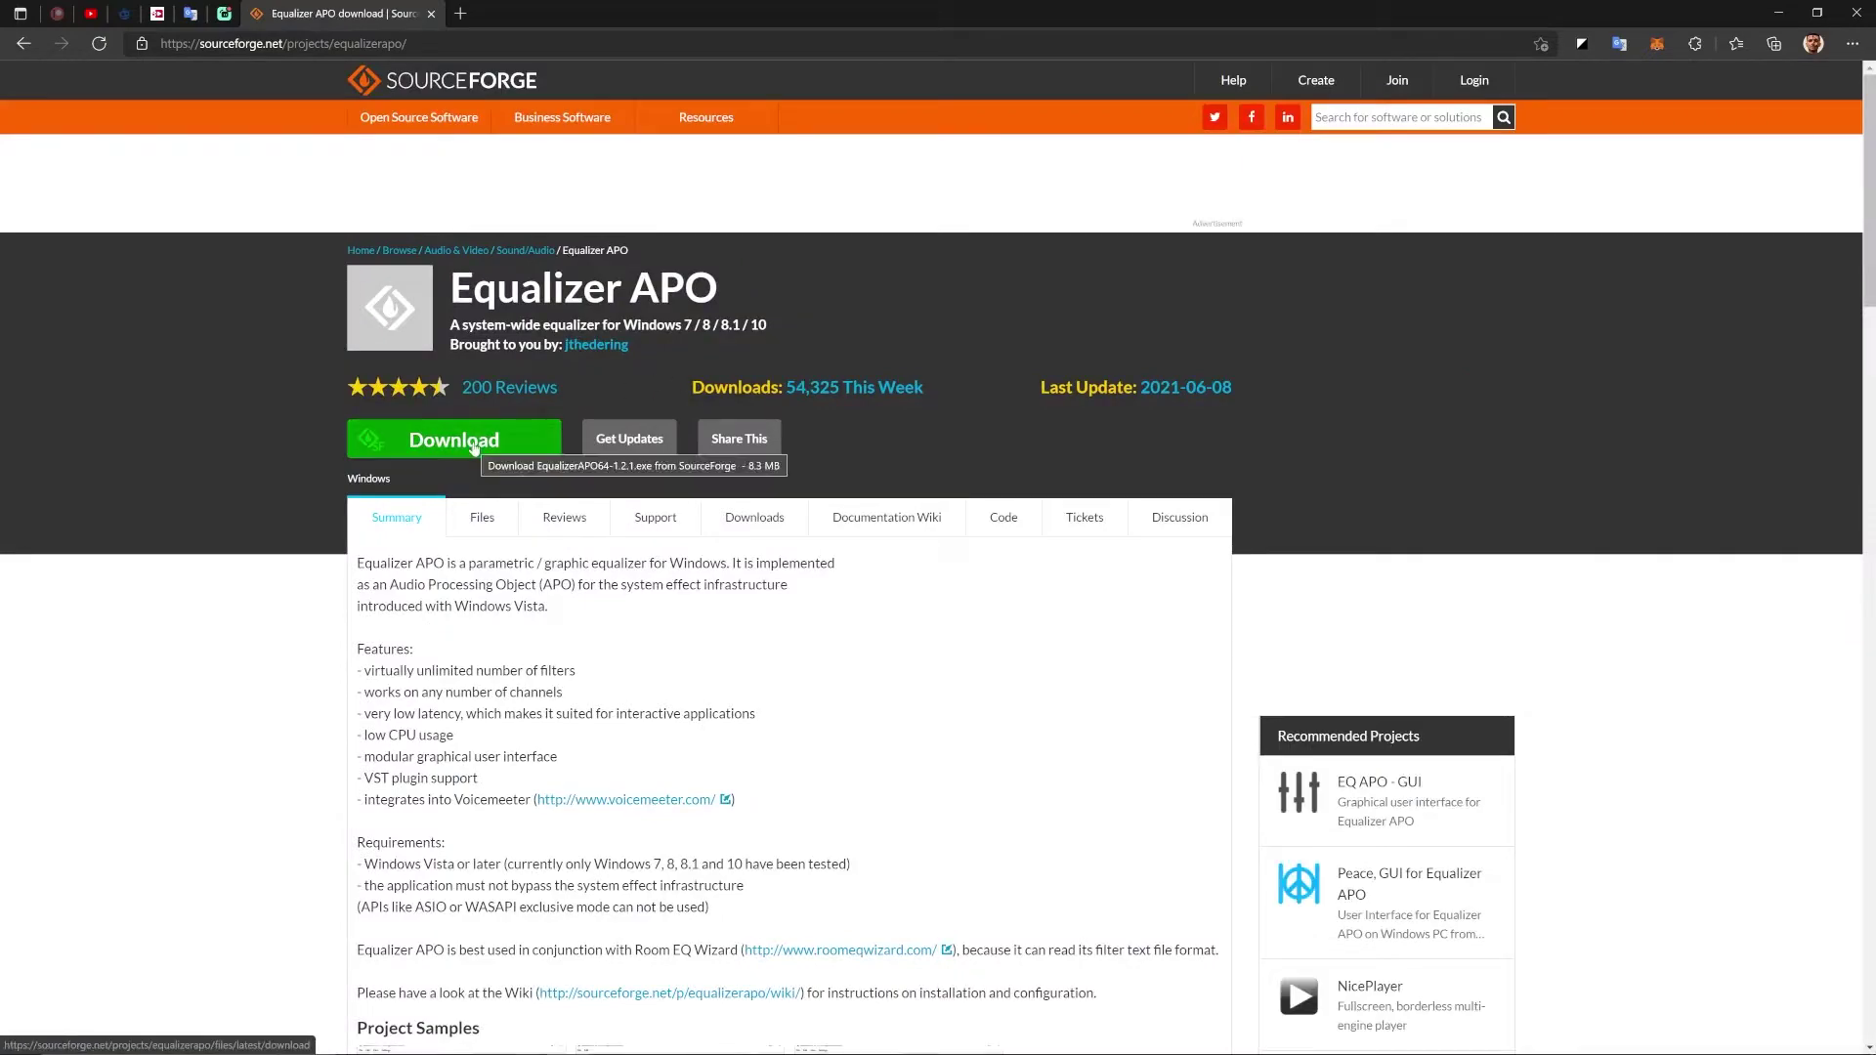
pyautogui.click(473, 442)
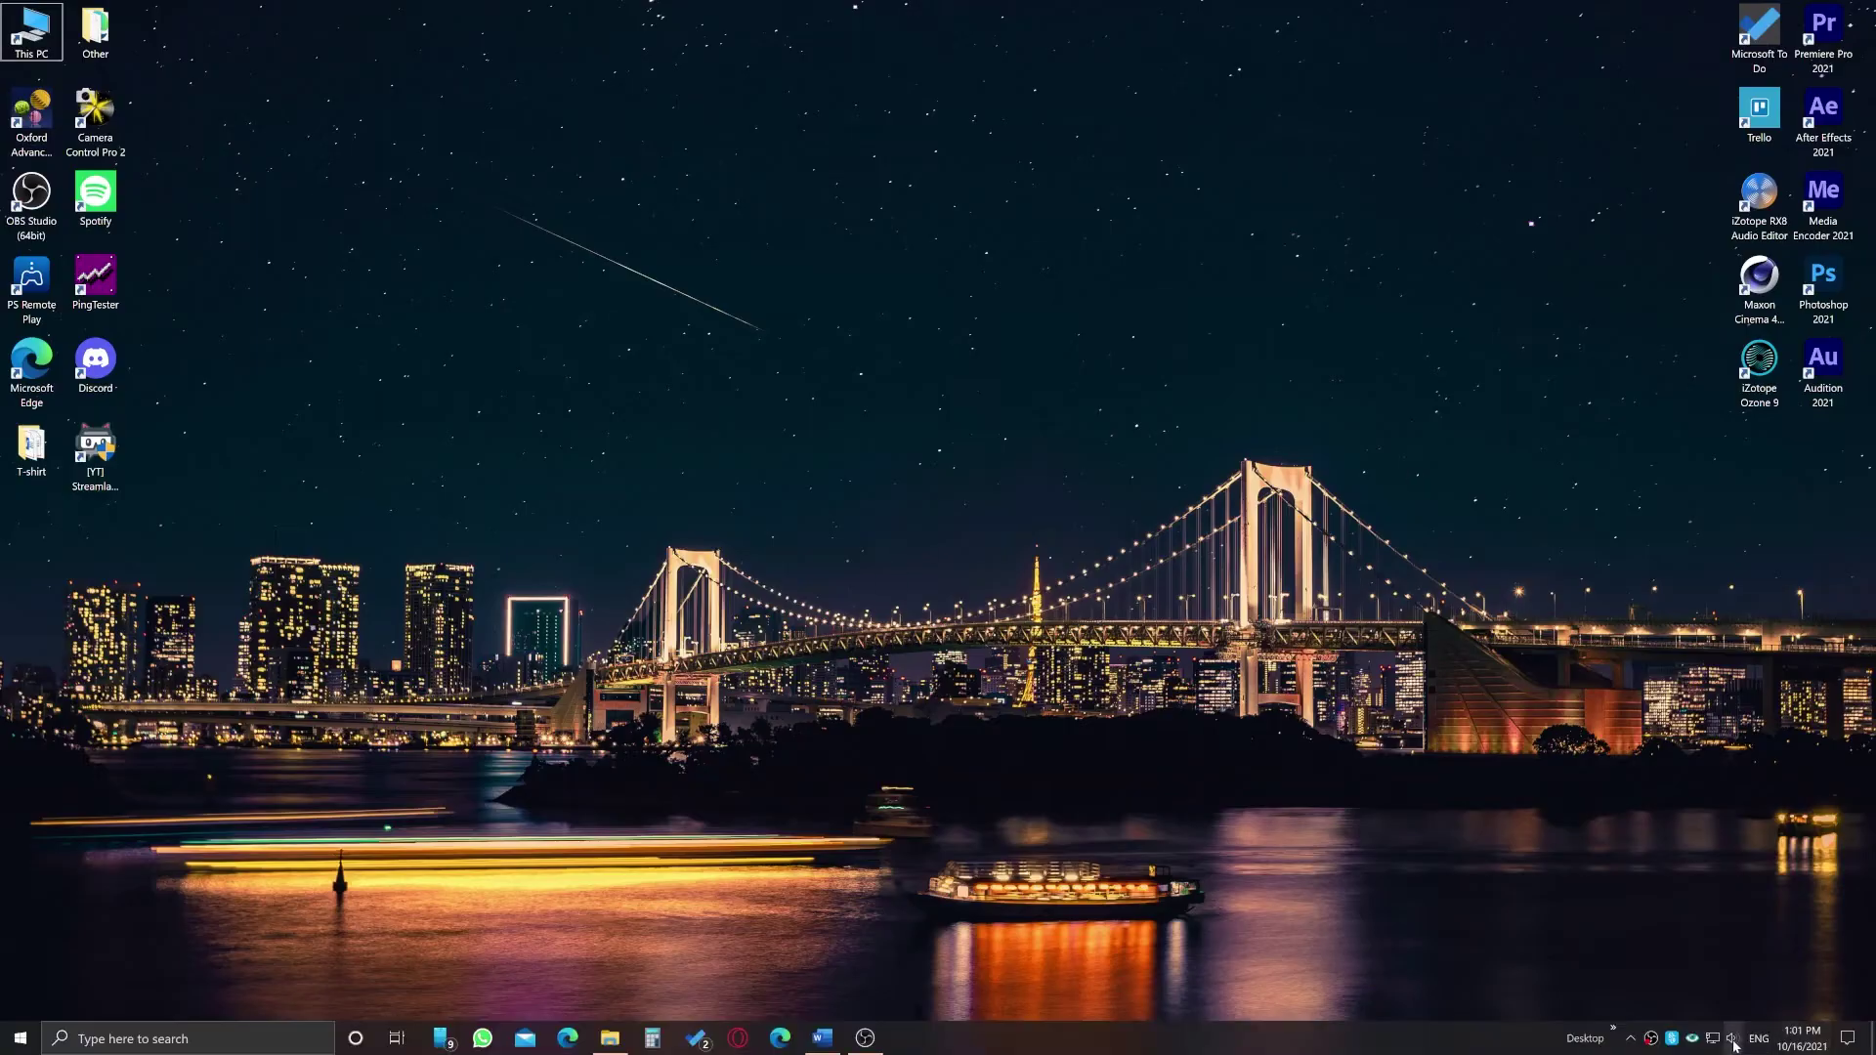
# Review the playback devices from the tray volume control, then launch EqualizerAPO64-1.2.1.exe from the Audio folder.
pyautogui.click(1733, 1041)
pyautogui.click(1660, 938)
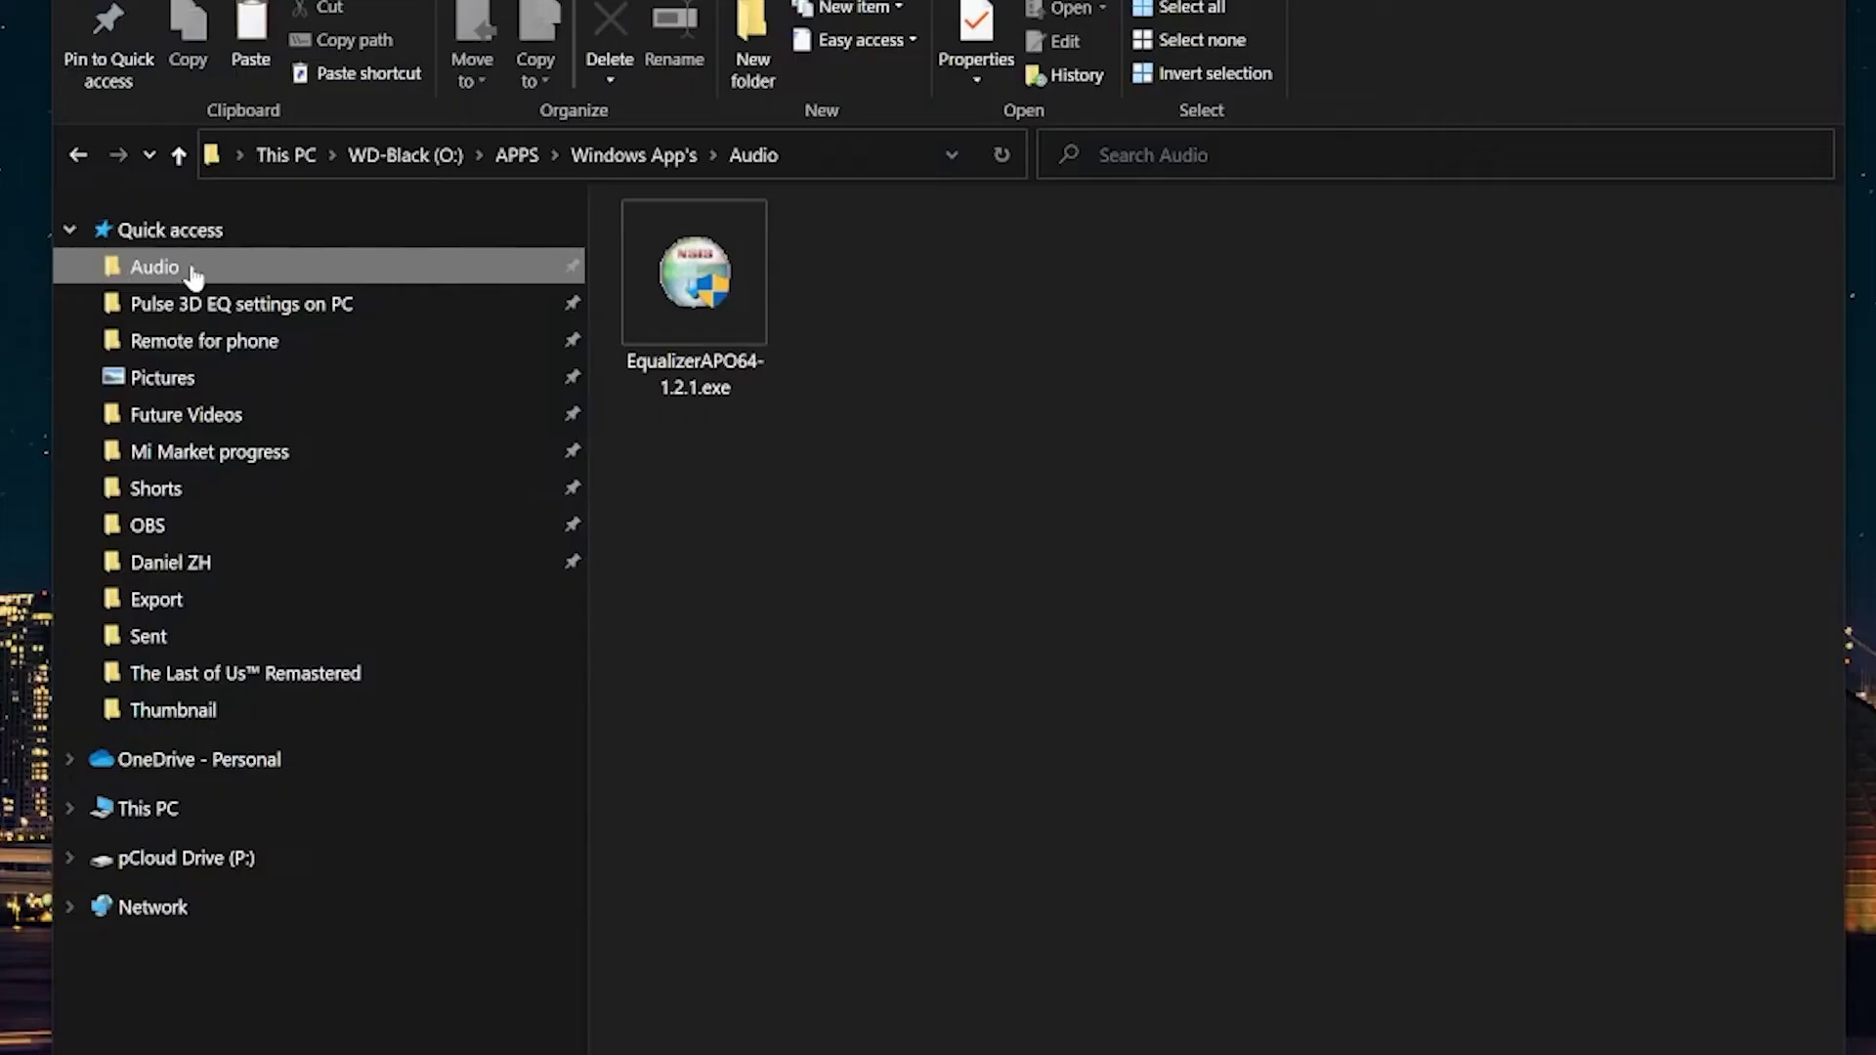
pyautogui.doubleClick(659, 301)
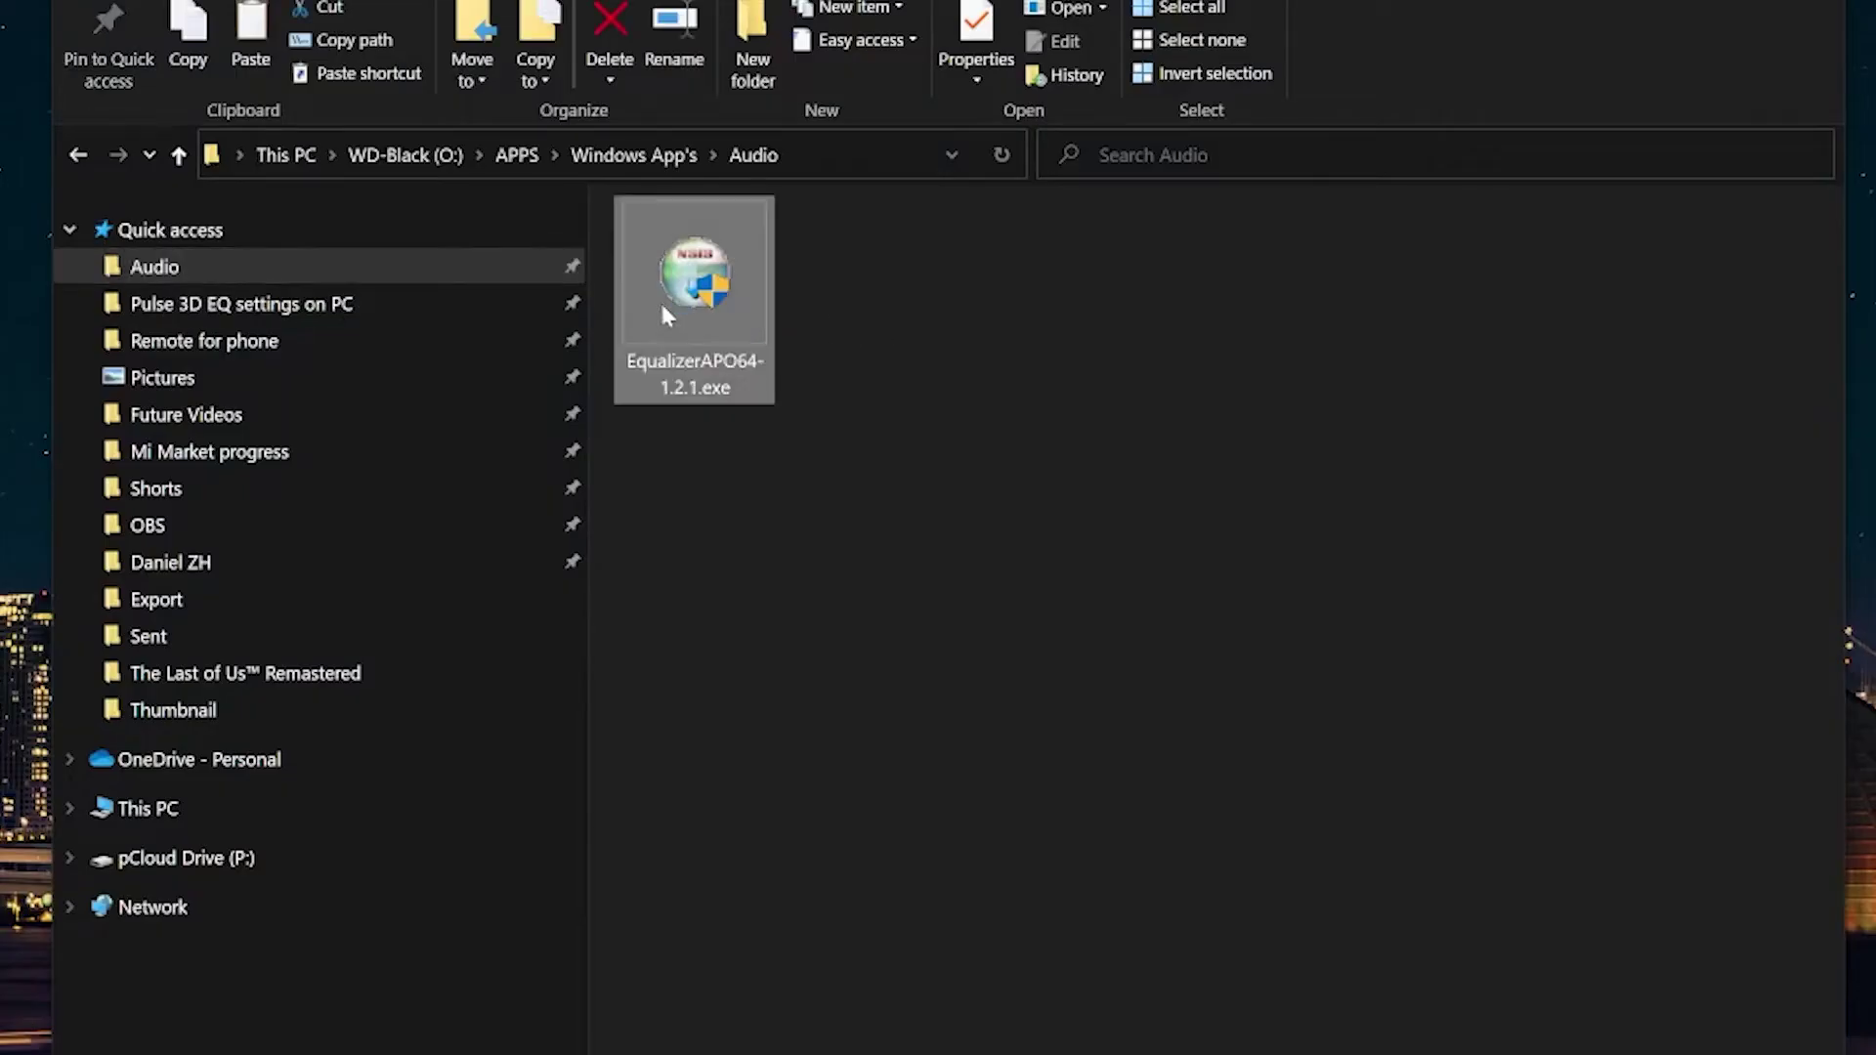
# Accept the license and install to C:\Program Files\EqualizerAPO with the default Start Menu folder.
pyautogui.click(1134, 802)
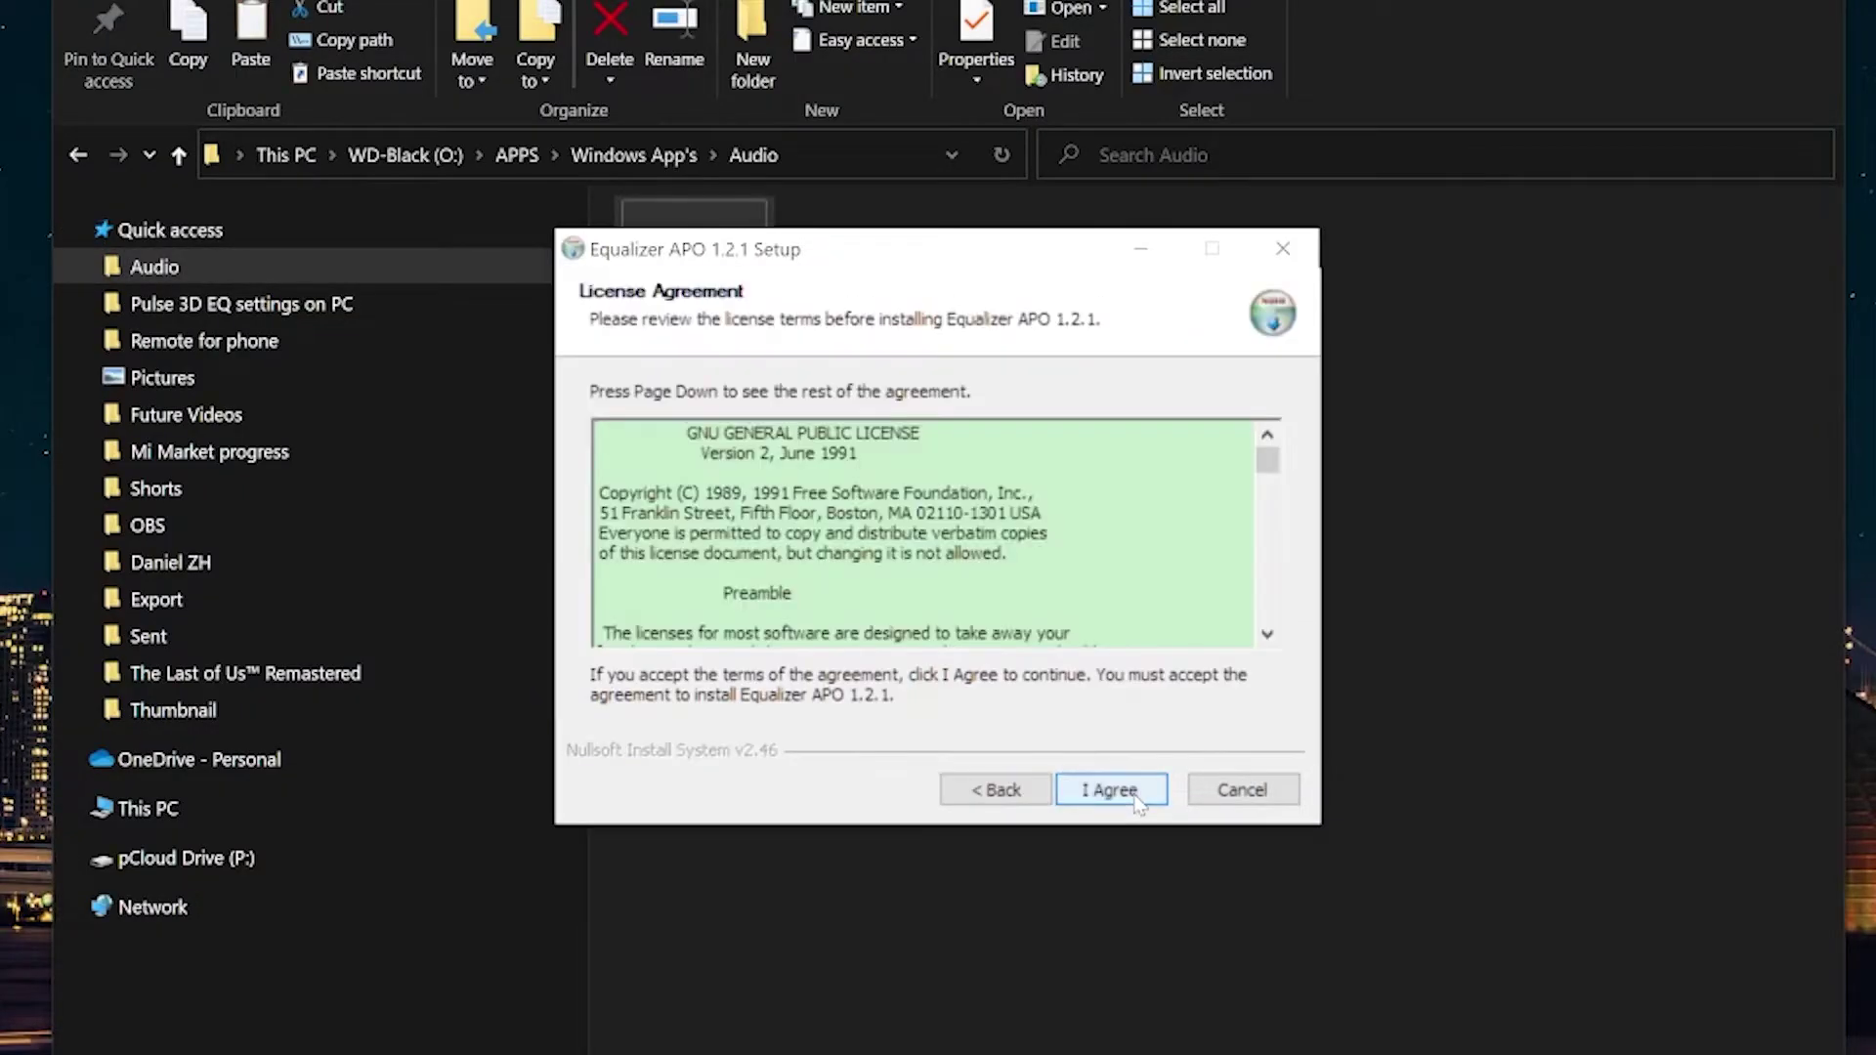
pyautogui.click(1136, 802)
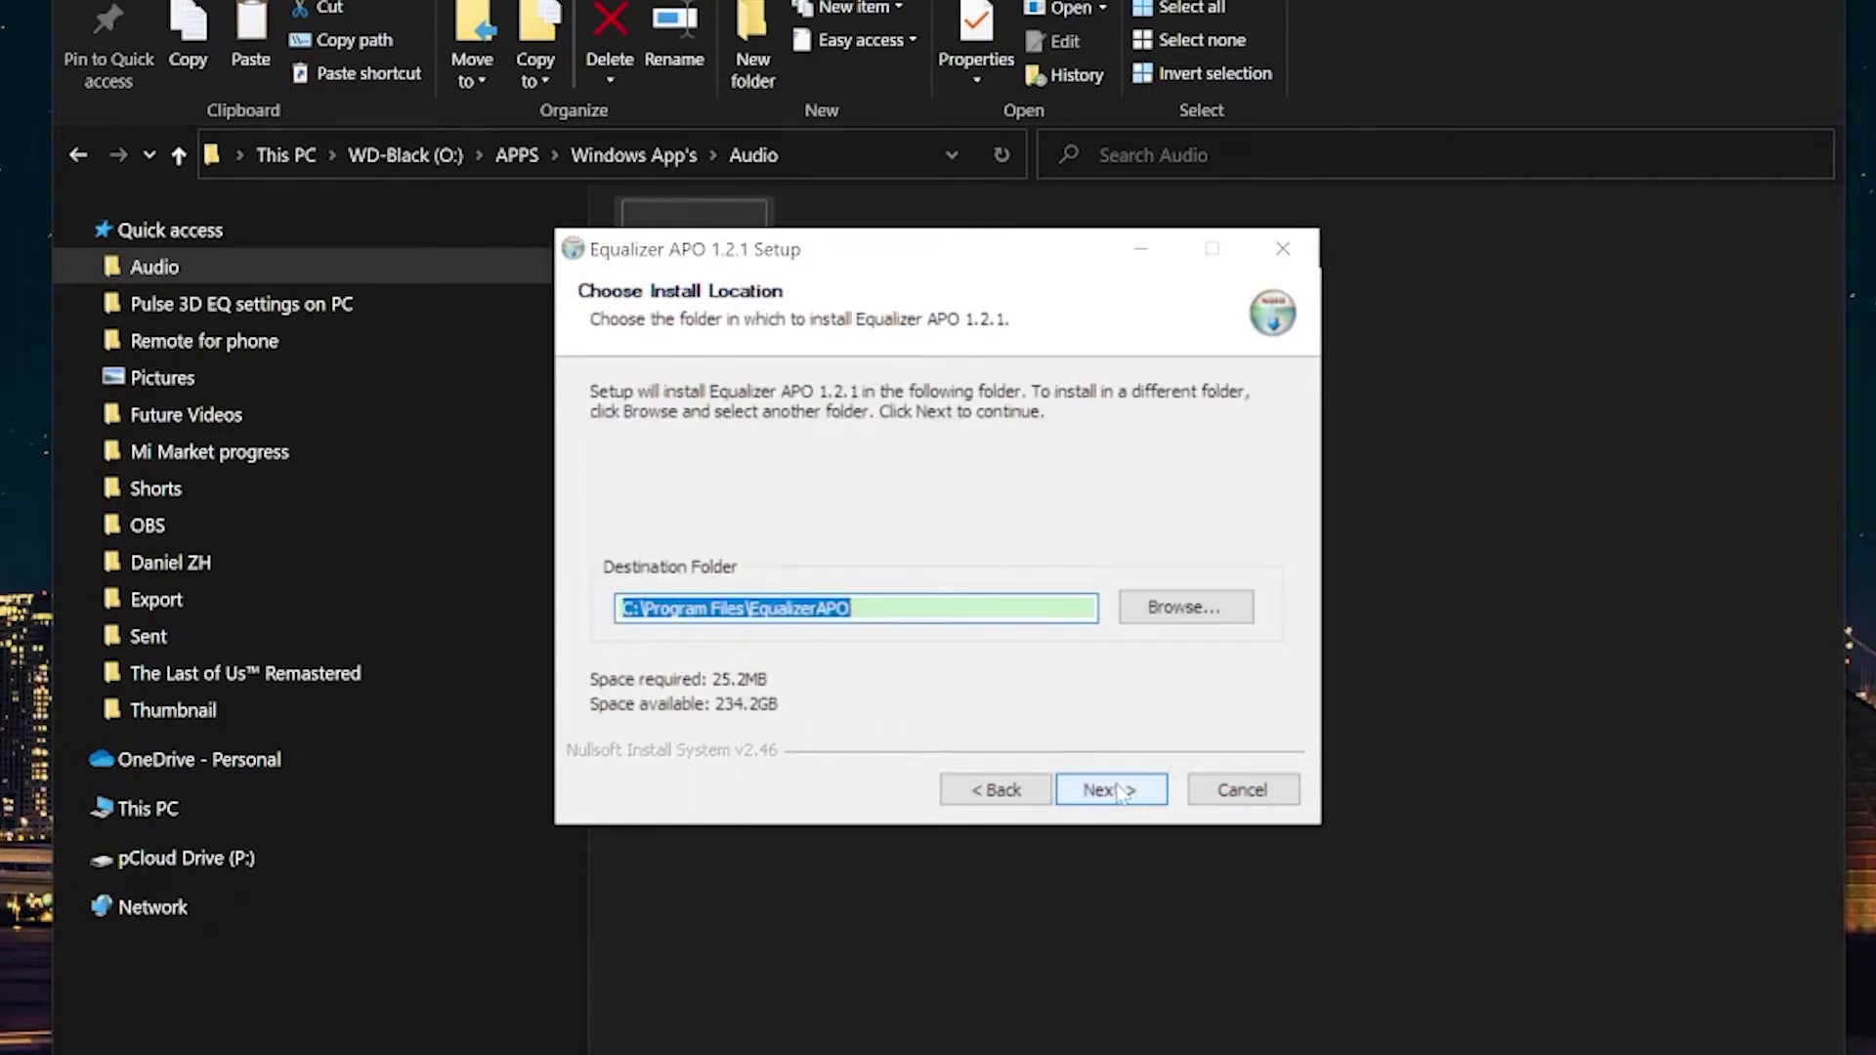
pyautogui.click(1121, 793)
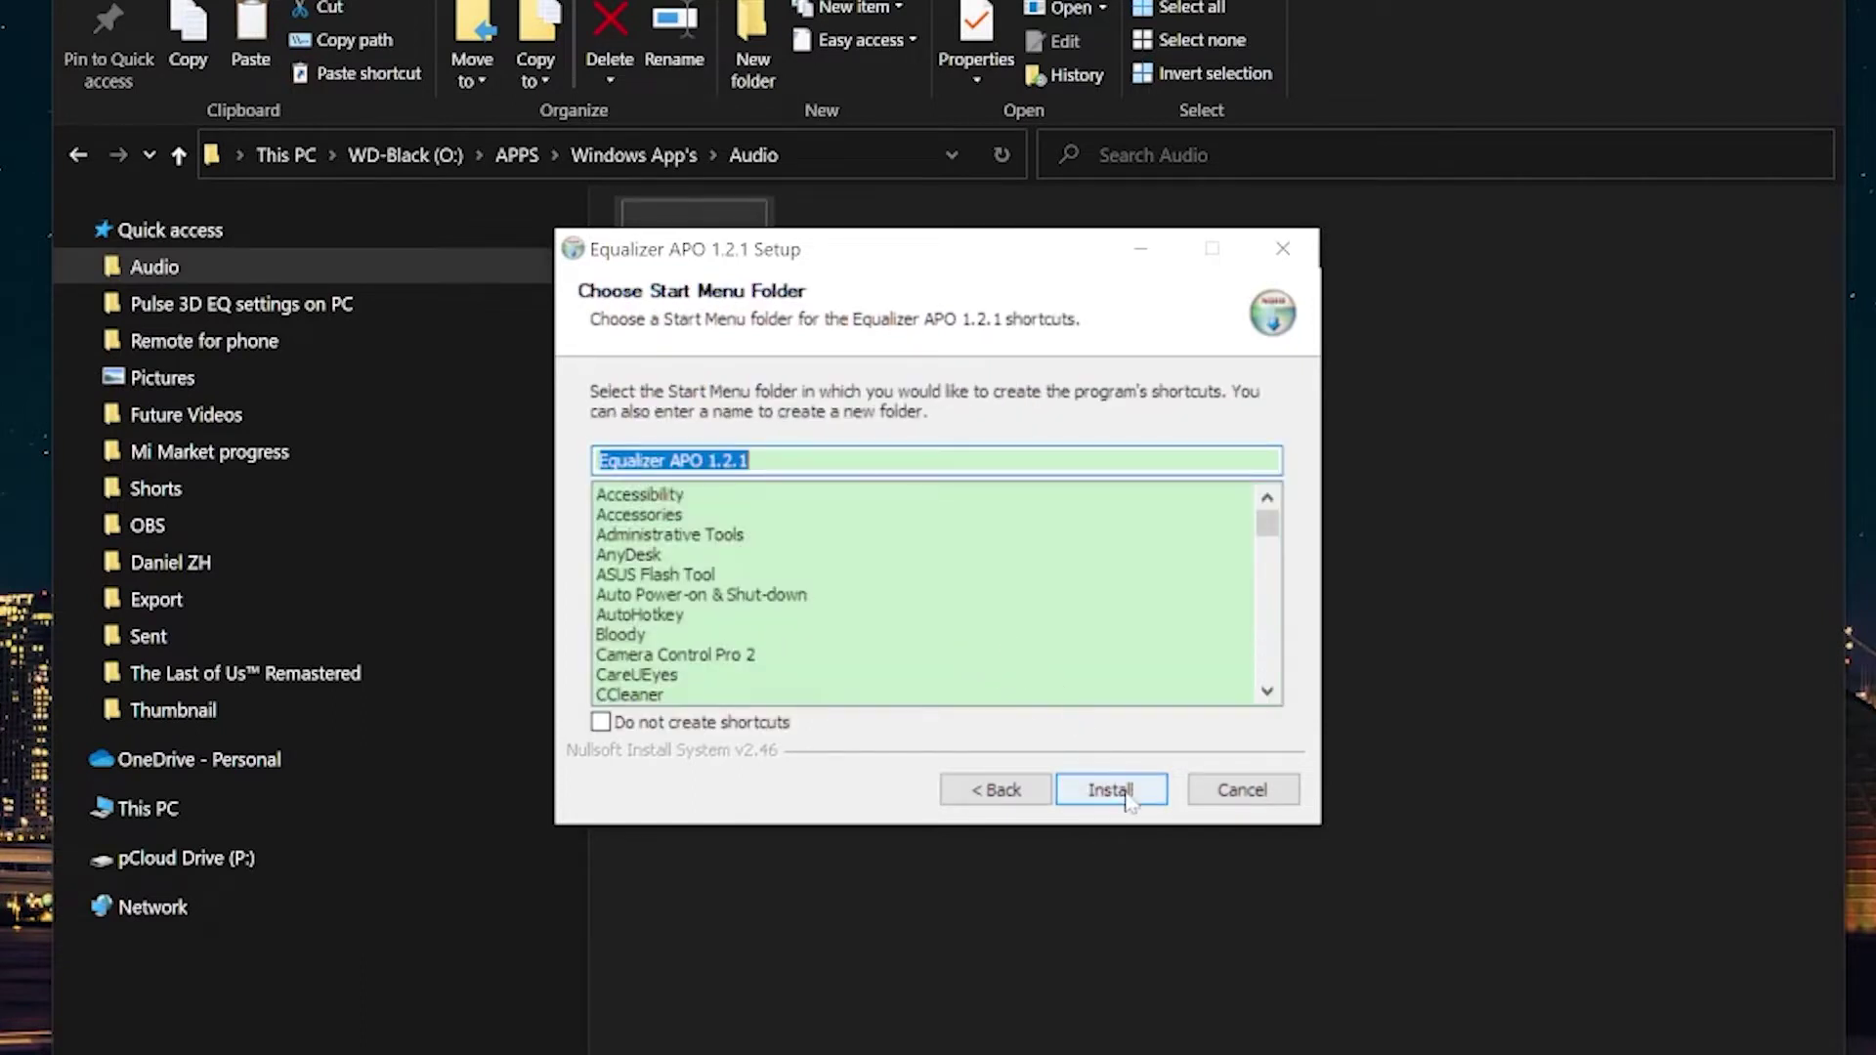
pyautogui.click(1126, 803)
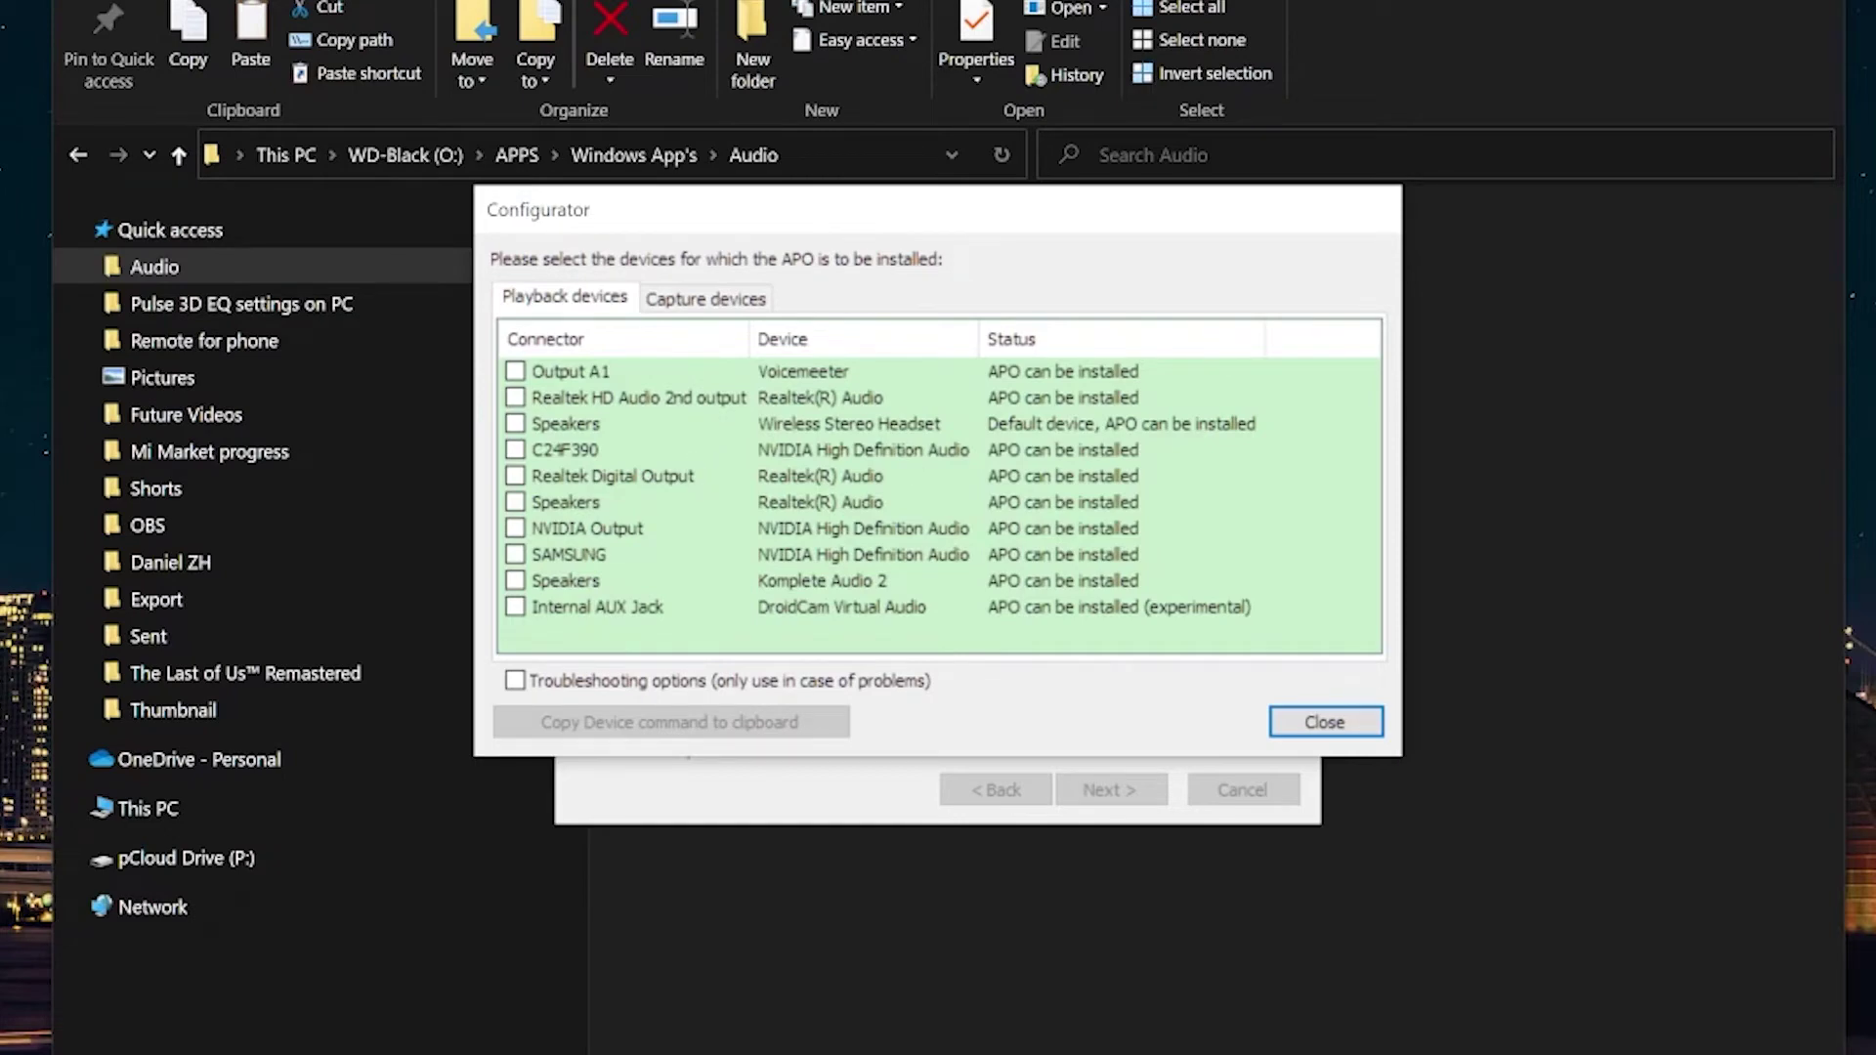
# Tick Speakers (Wireless Stereo Headset), adjust the two Realtek outputs, and confirm the device selection.
pyautogui.click(515, 423)
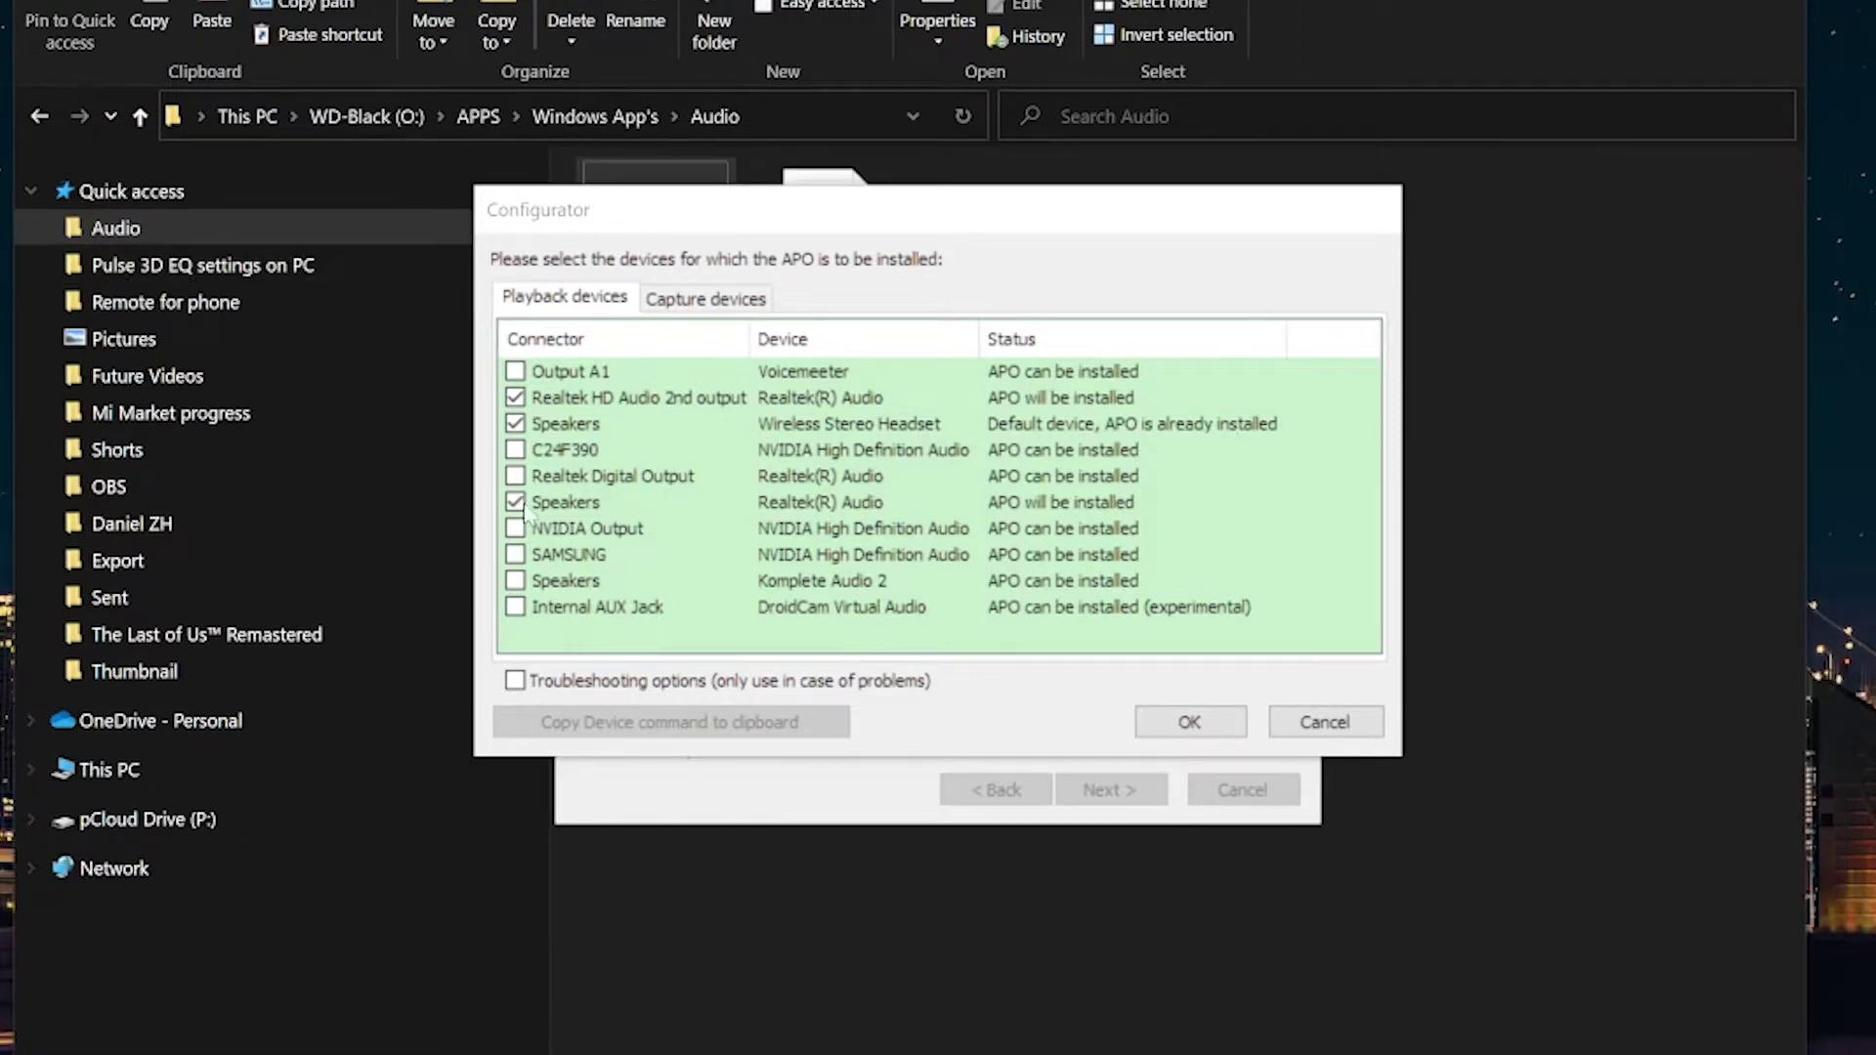
pyautogui.click(517, 504)
pyautogui.click(515, 398)
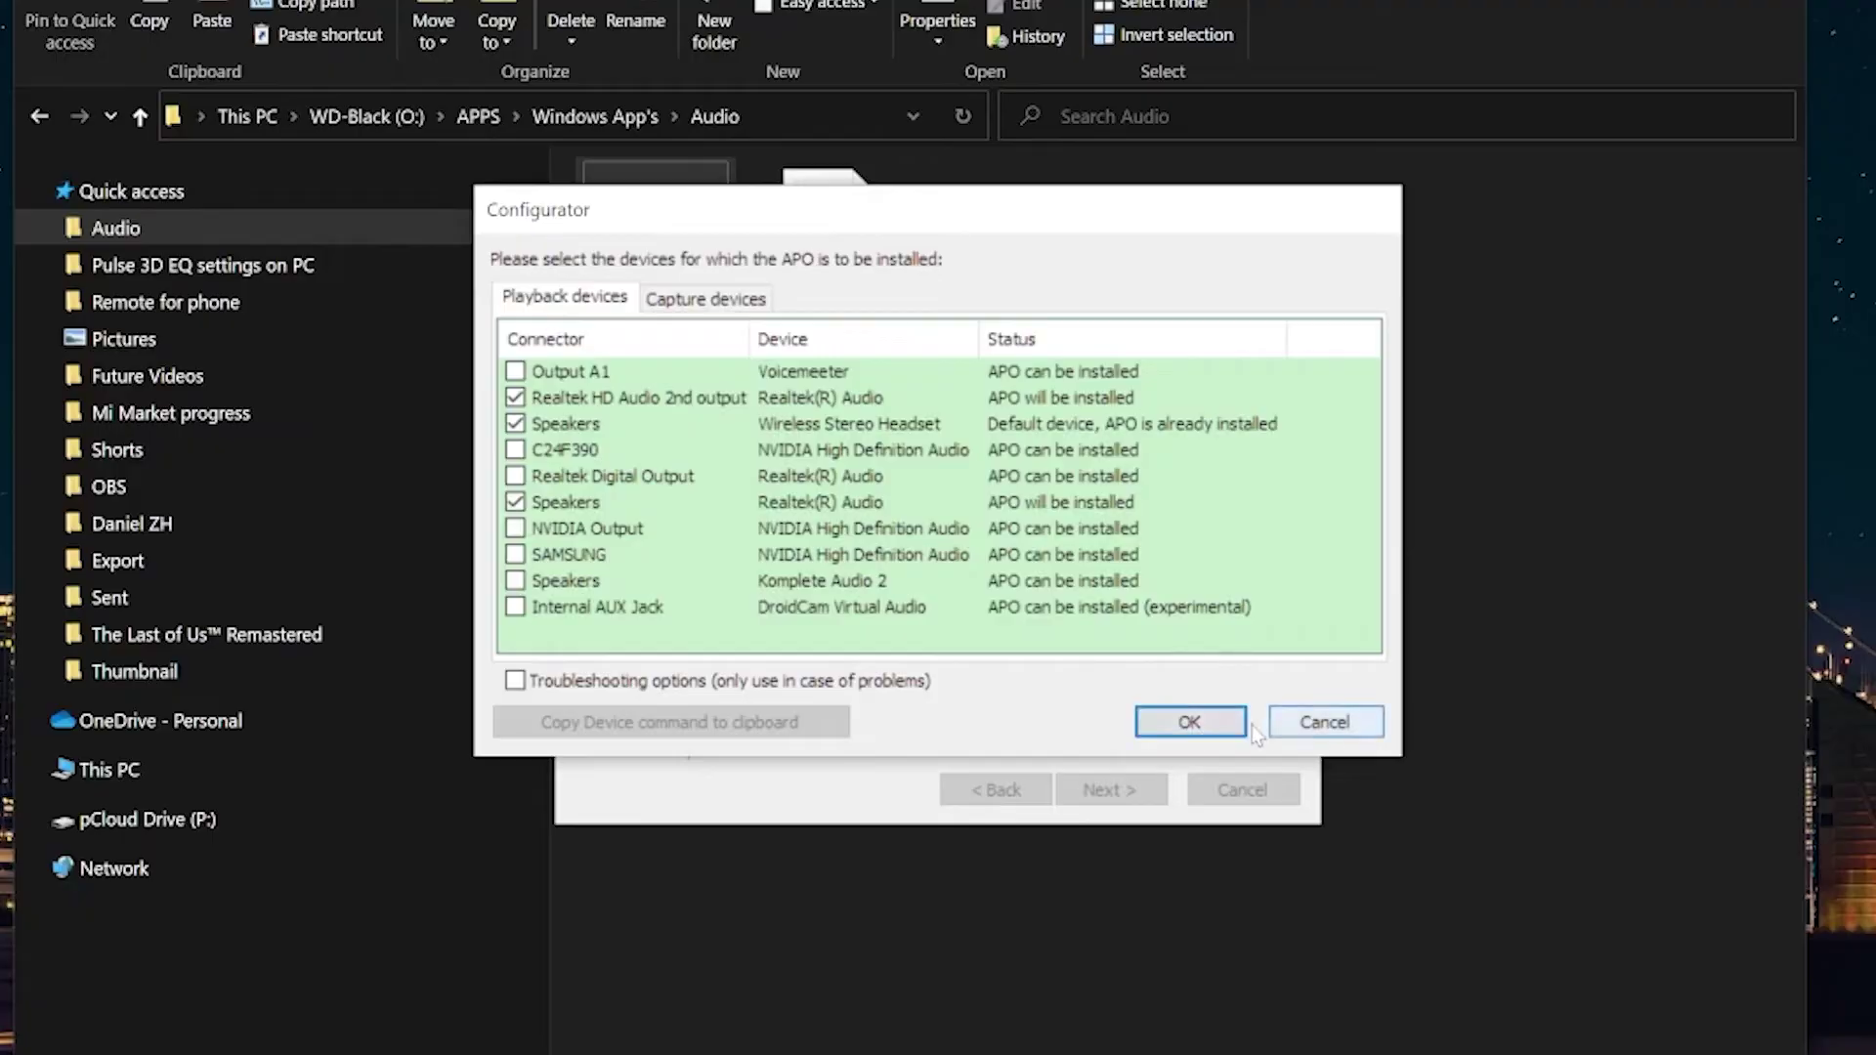
pyautogui.click(1236, 729)
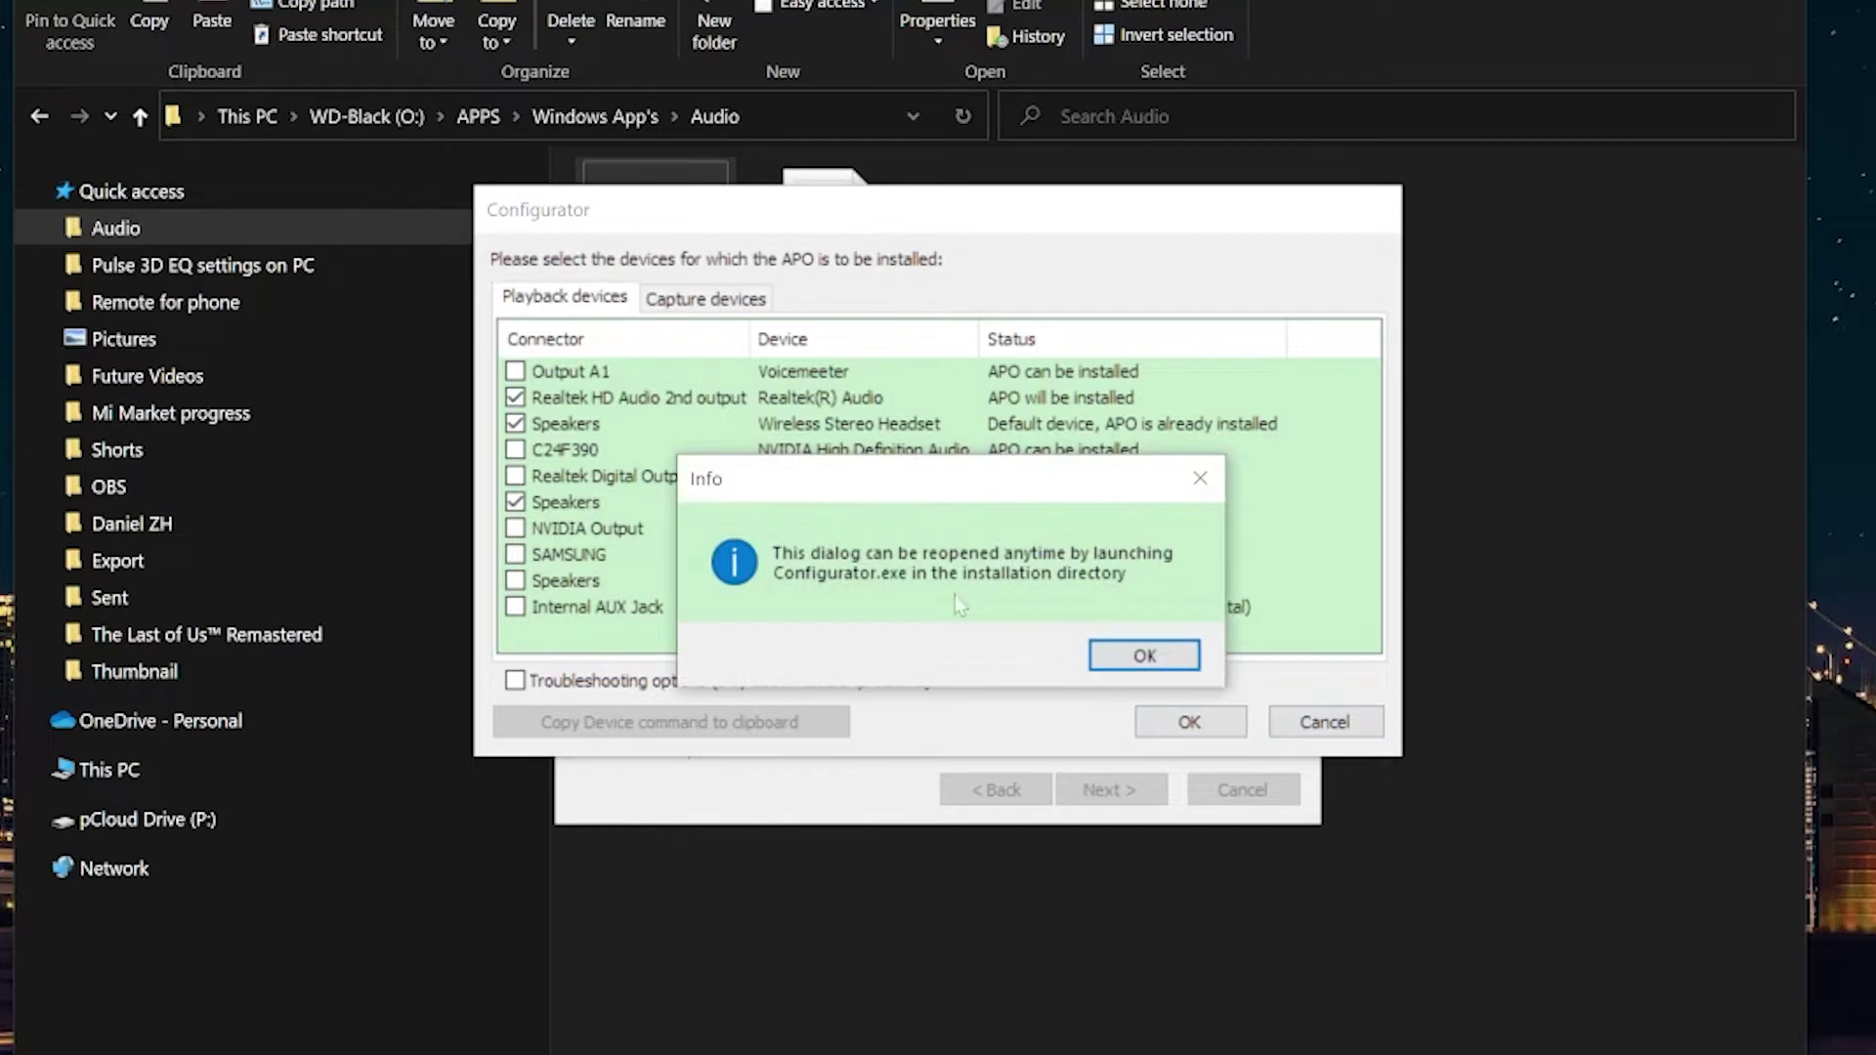
pyautogui.click(1144, 656)
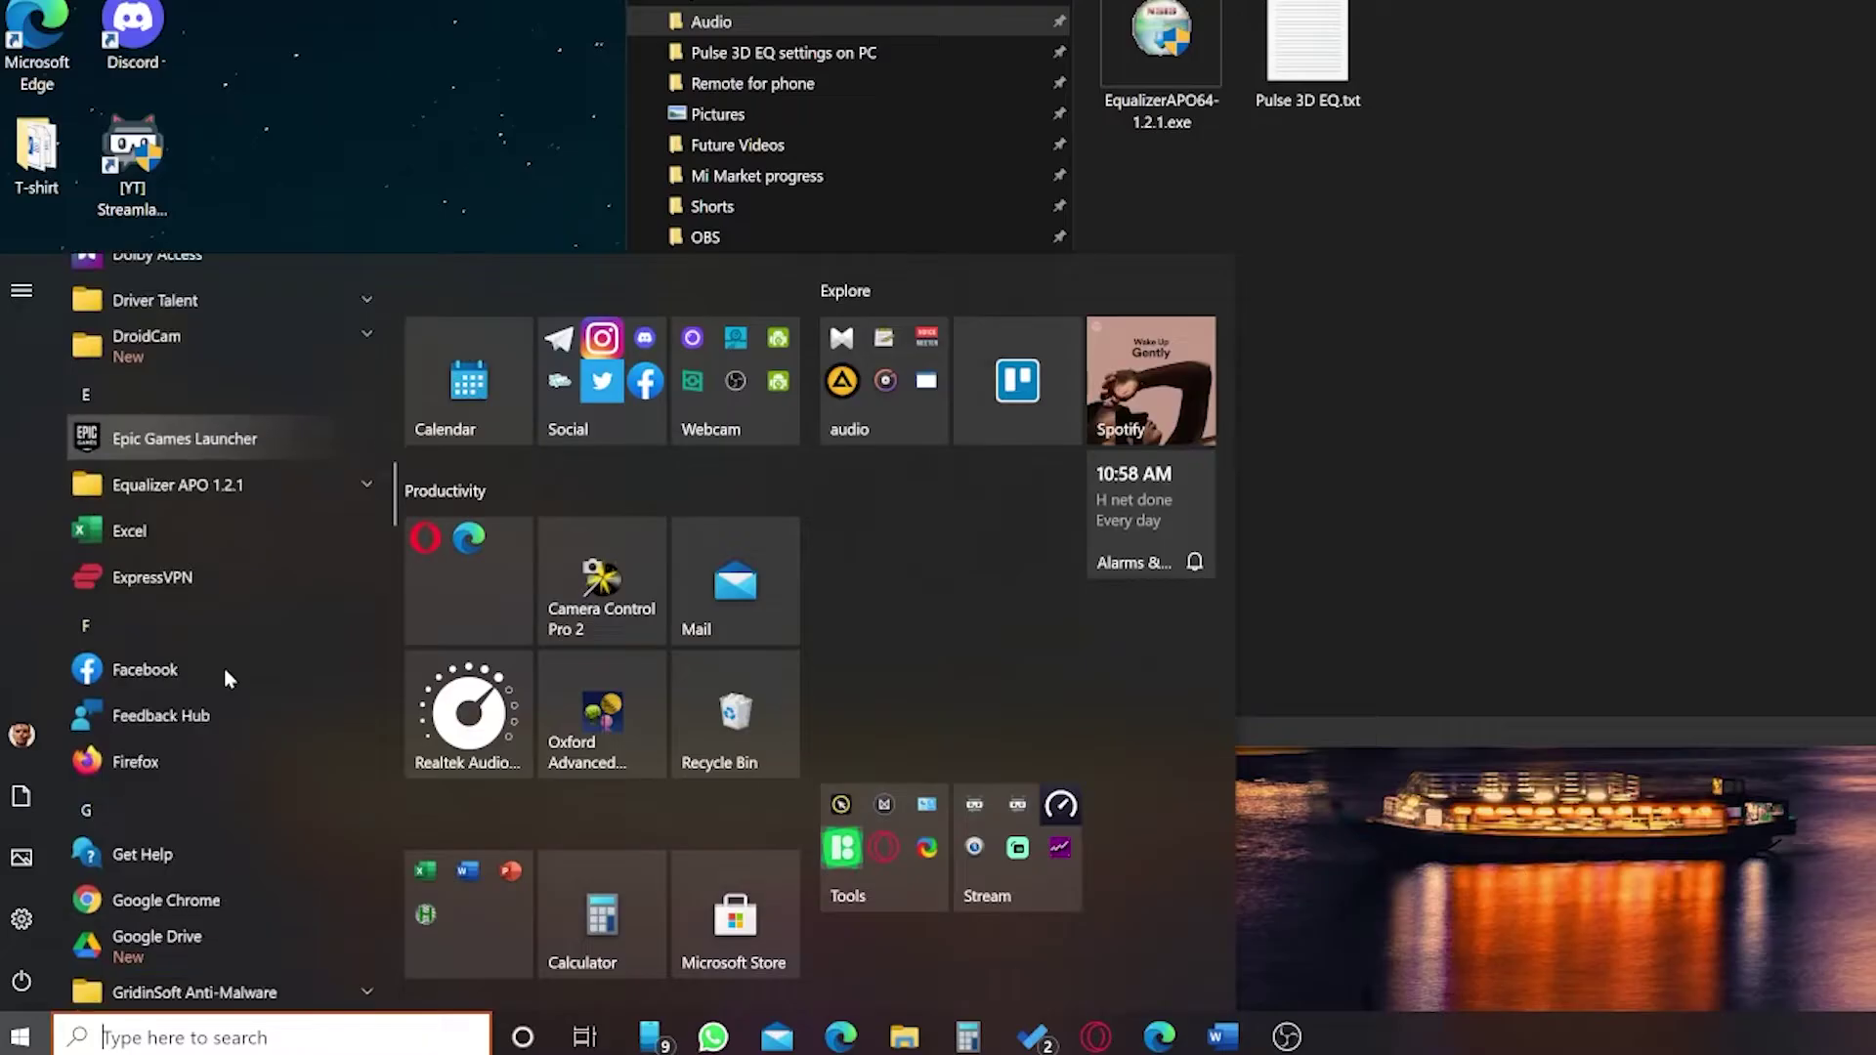
# Launch the Configuration Editor from the Start menu's Equalizer APO 1.2.1 folder.
pyautogui.click(209, 447)
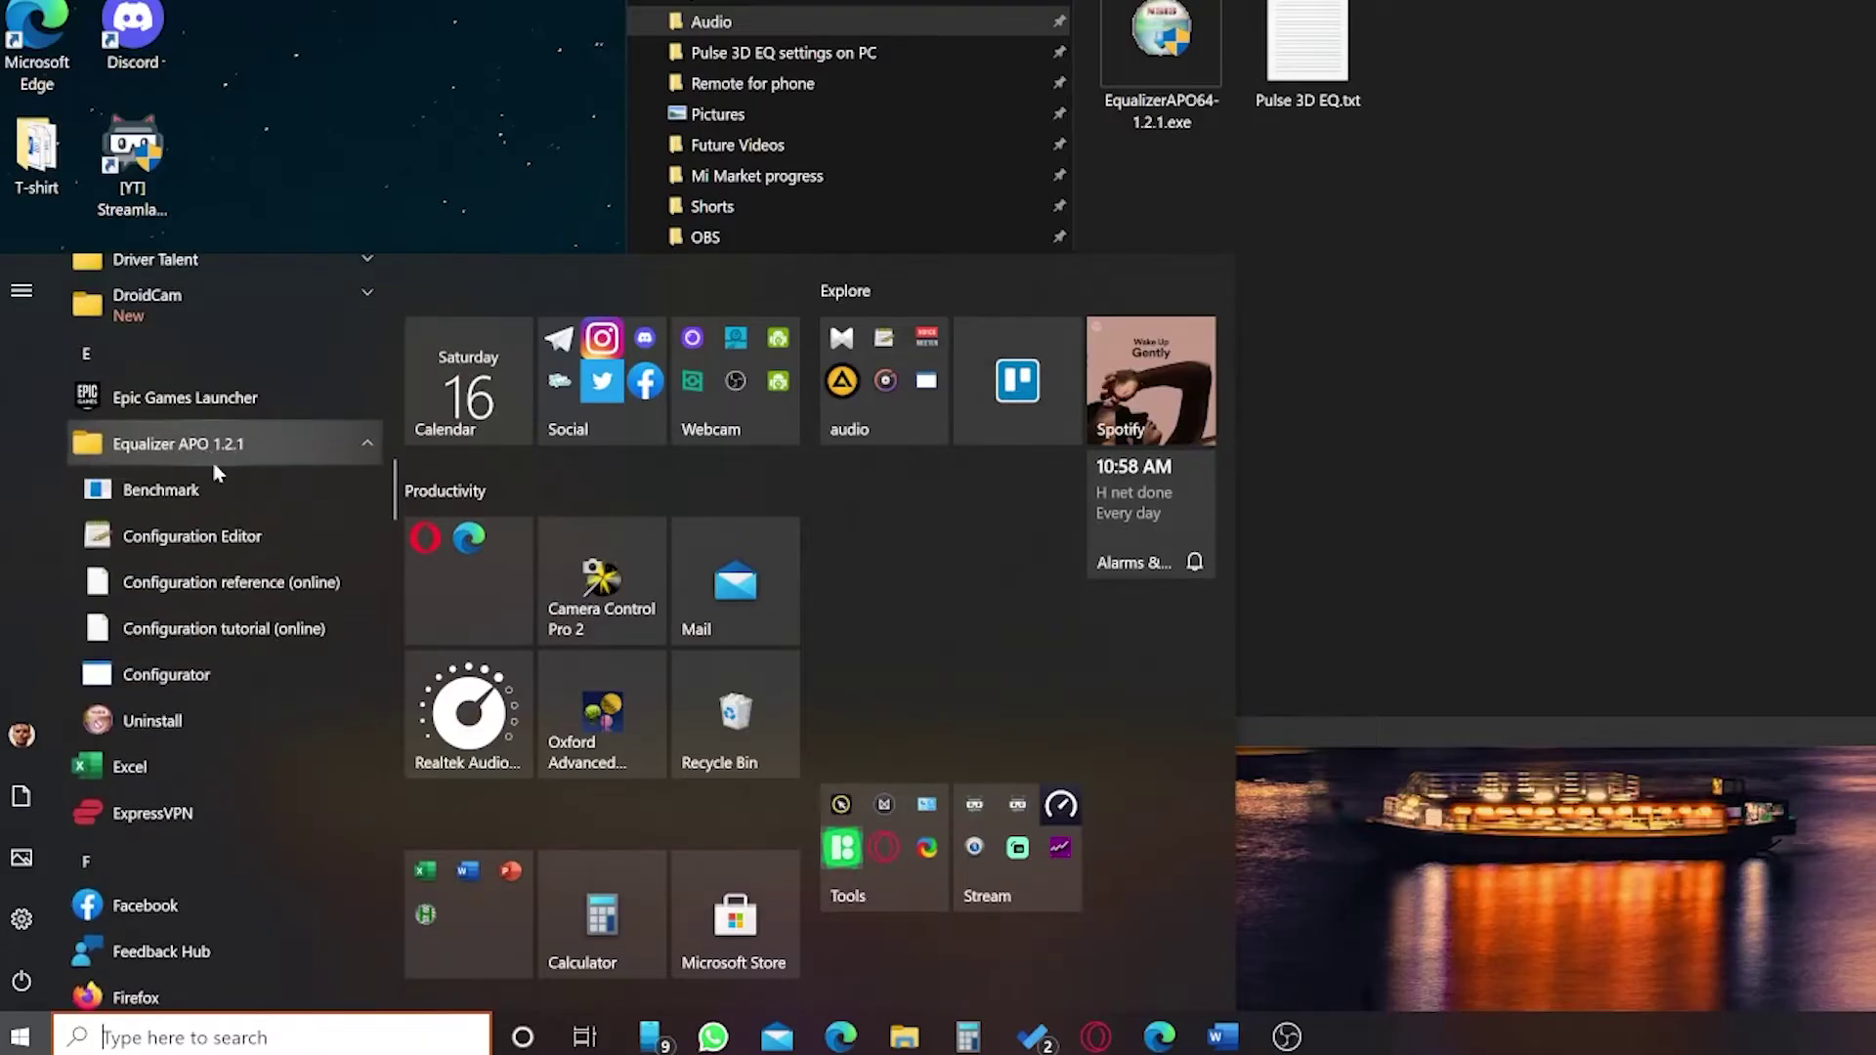
pyautogui.click(202, 536)
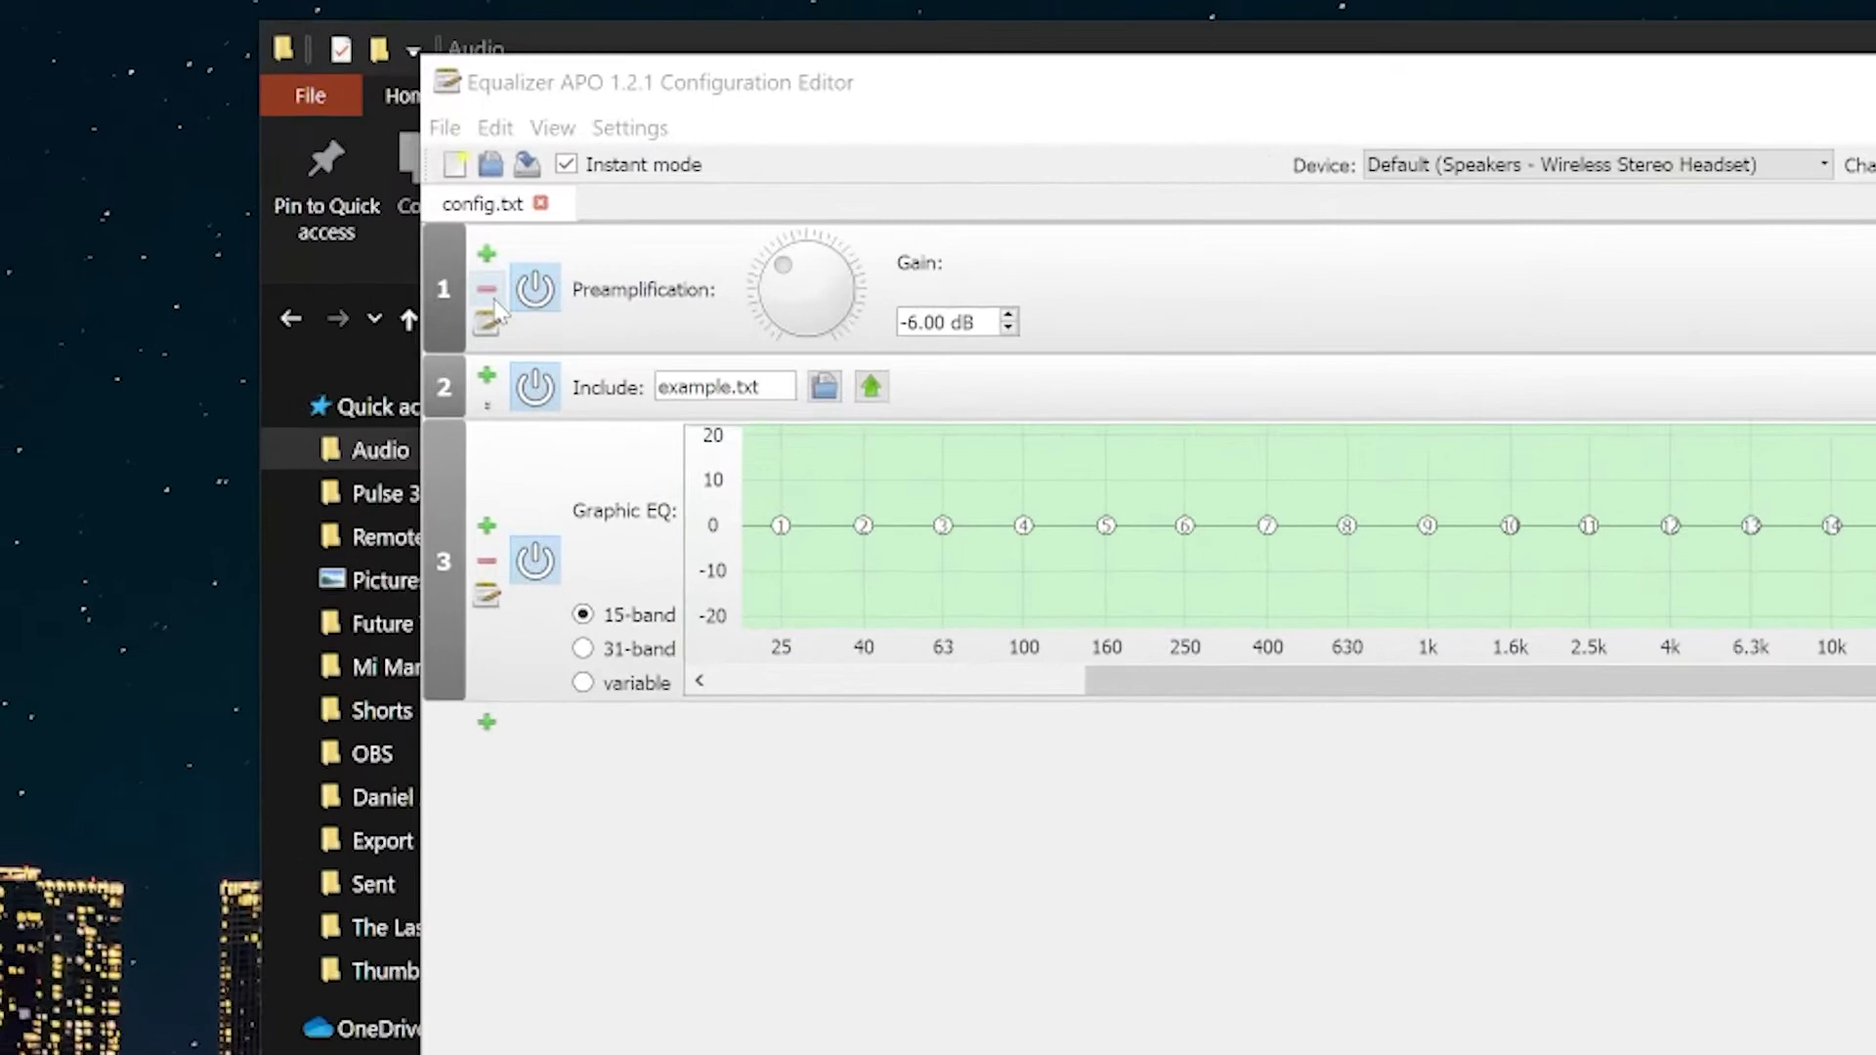
# Remove the Preamplification, Graphic EQ and example.txt Include entries from config.txt.
pyautogui.click(332, 174)
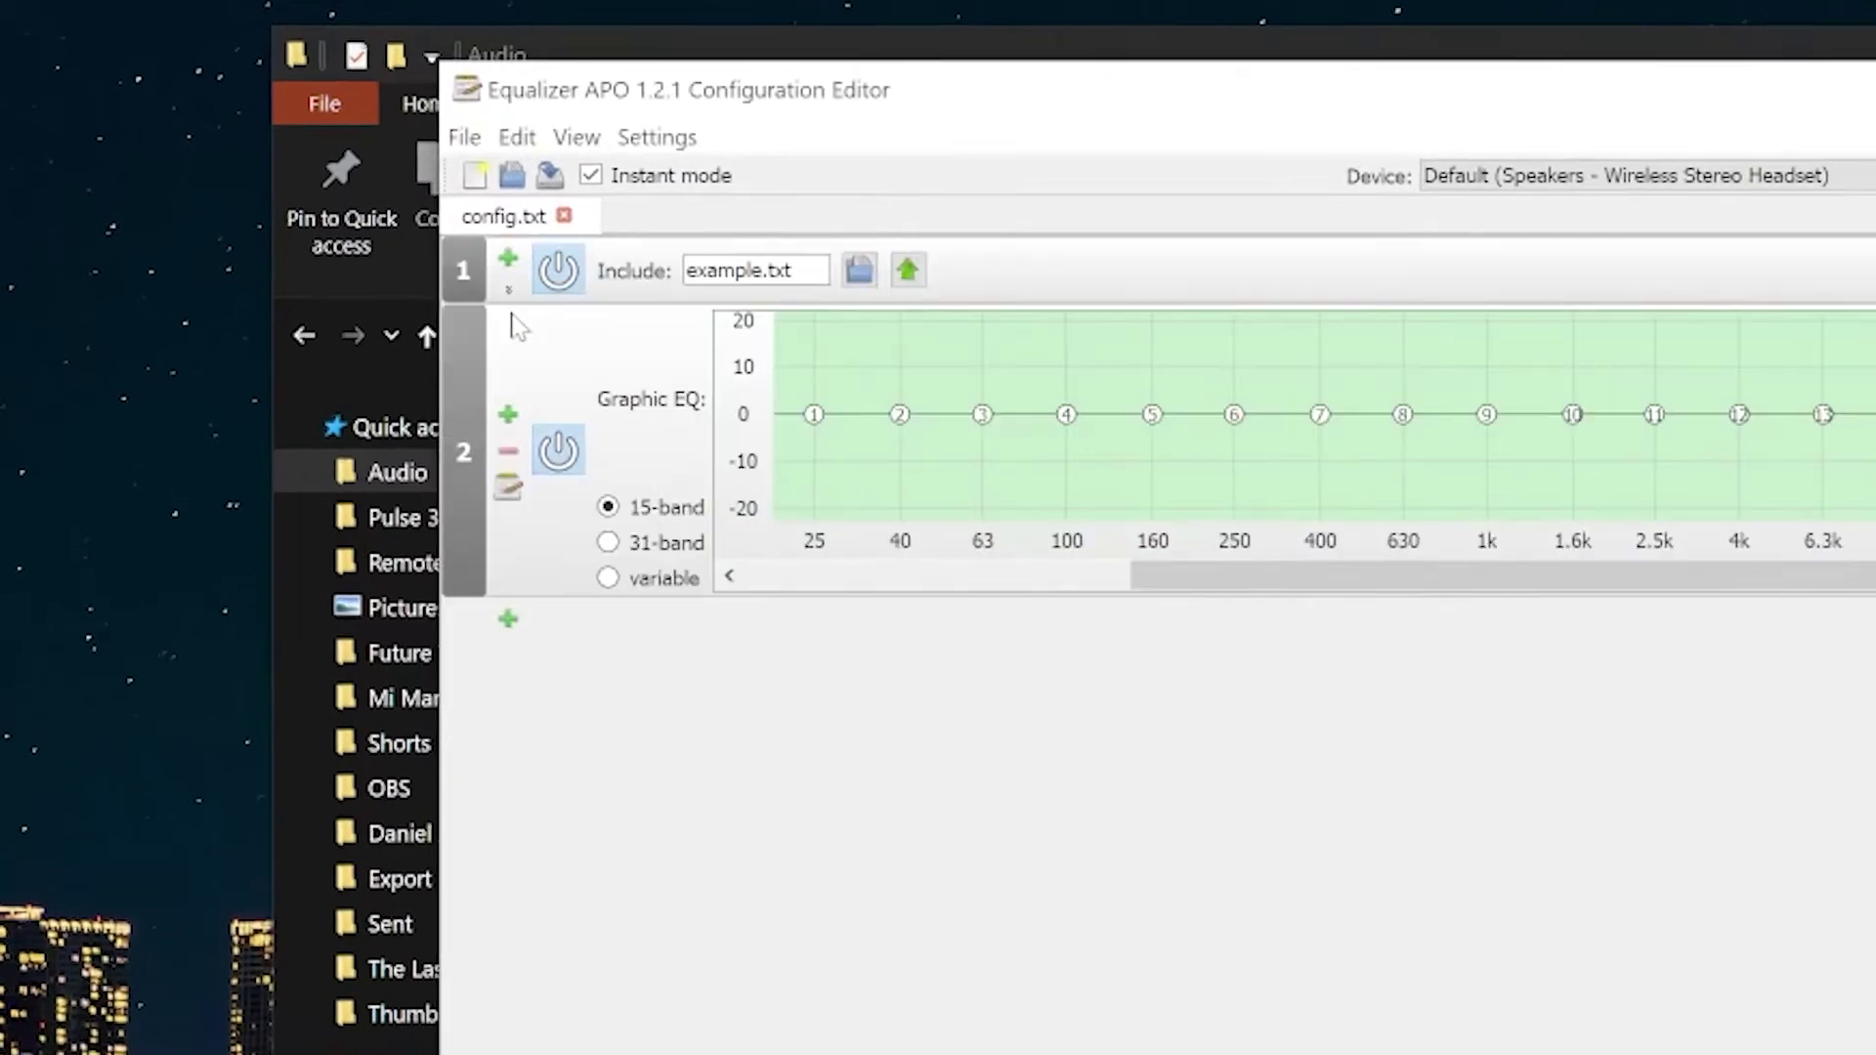
pyautogui.click(508, 455)
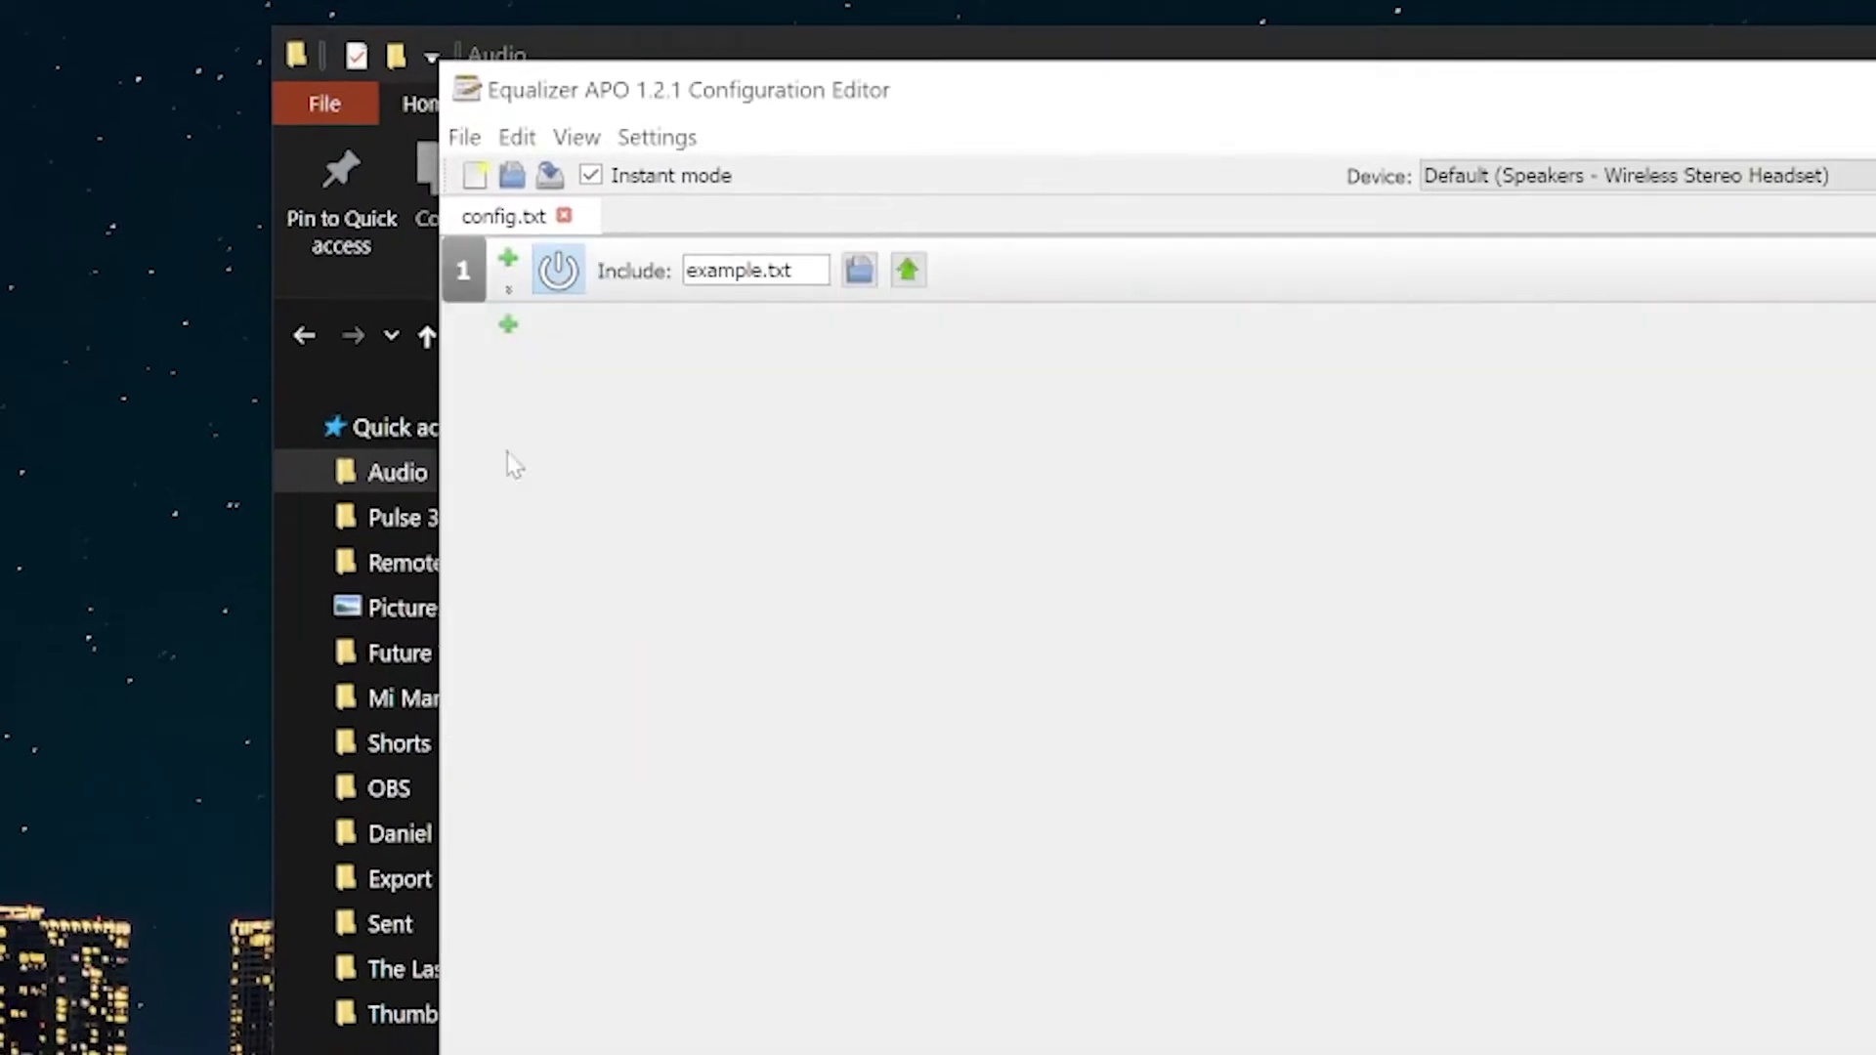
pyautogui.click(518, 293)
pyautogui.click(584, 304)
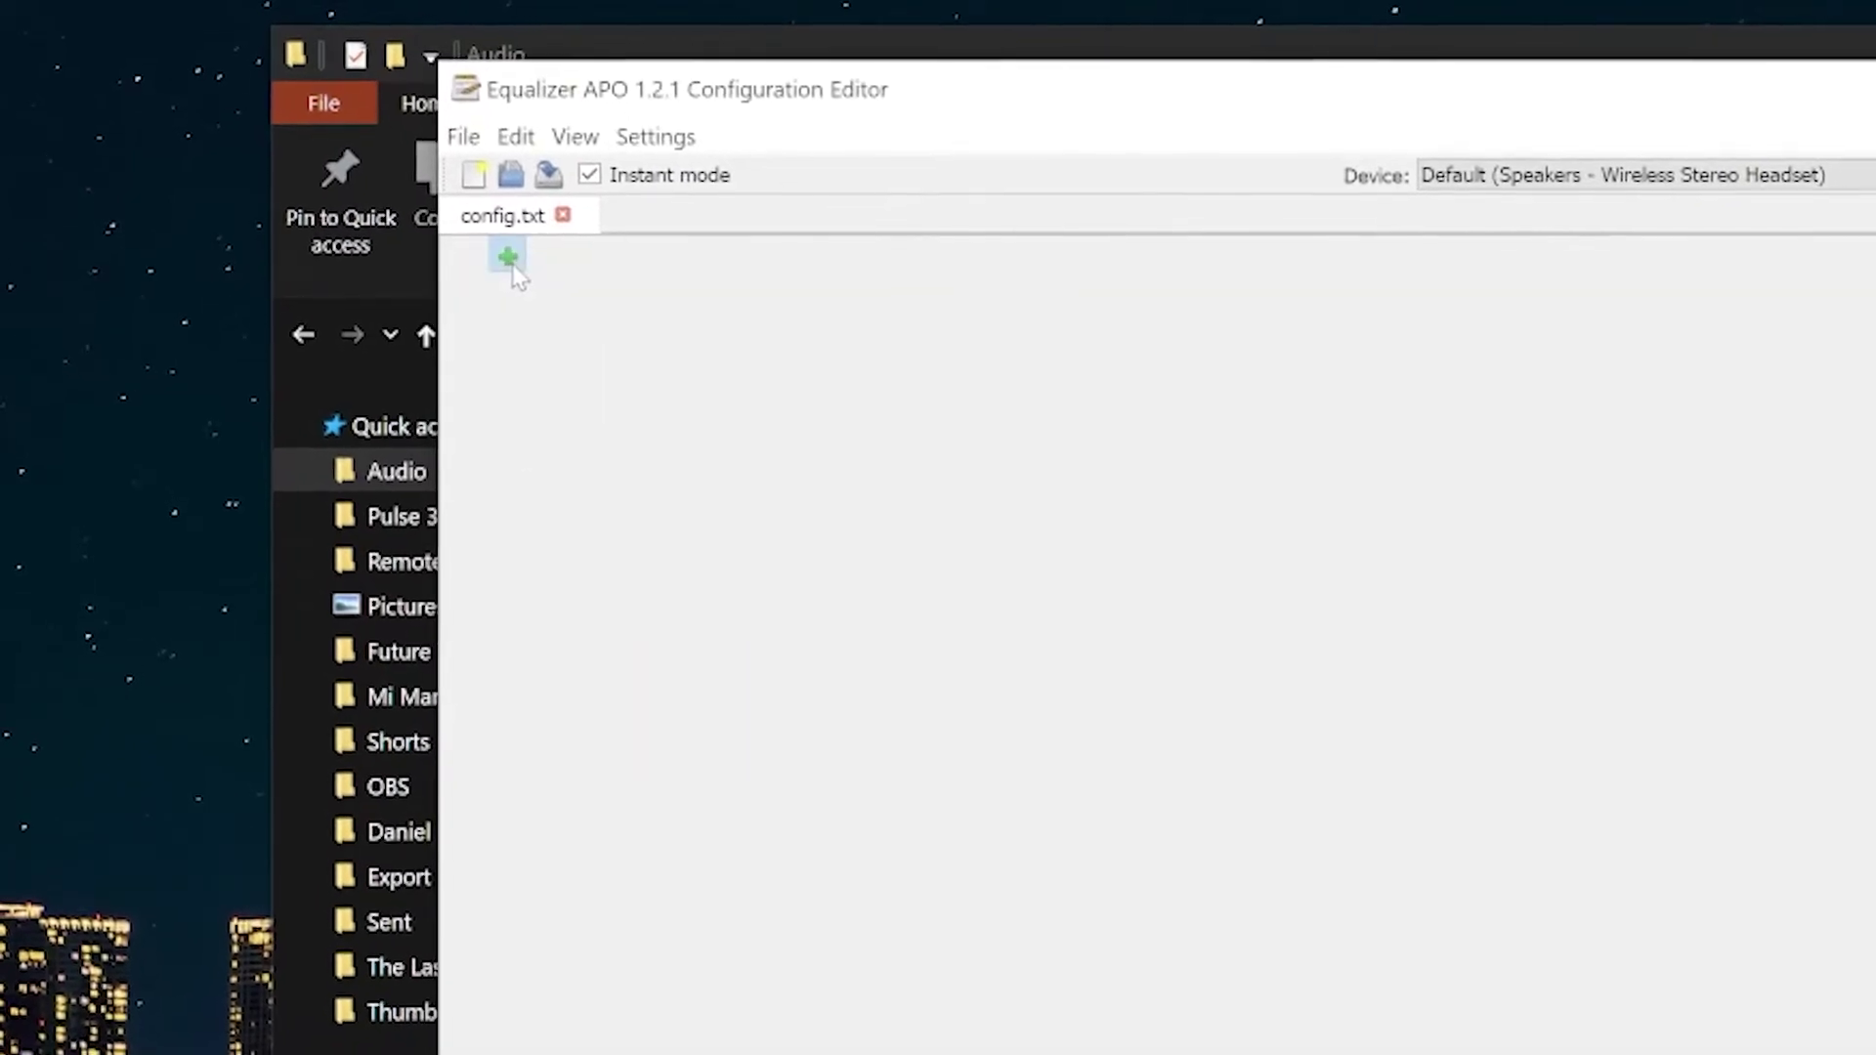
# Add a new empty Include entry under Control > Include.
pyautogui.click(510, 263)
pyautogui.moveTo(578, 348)
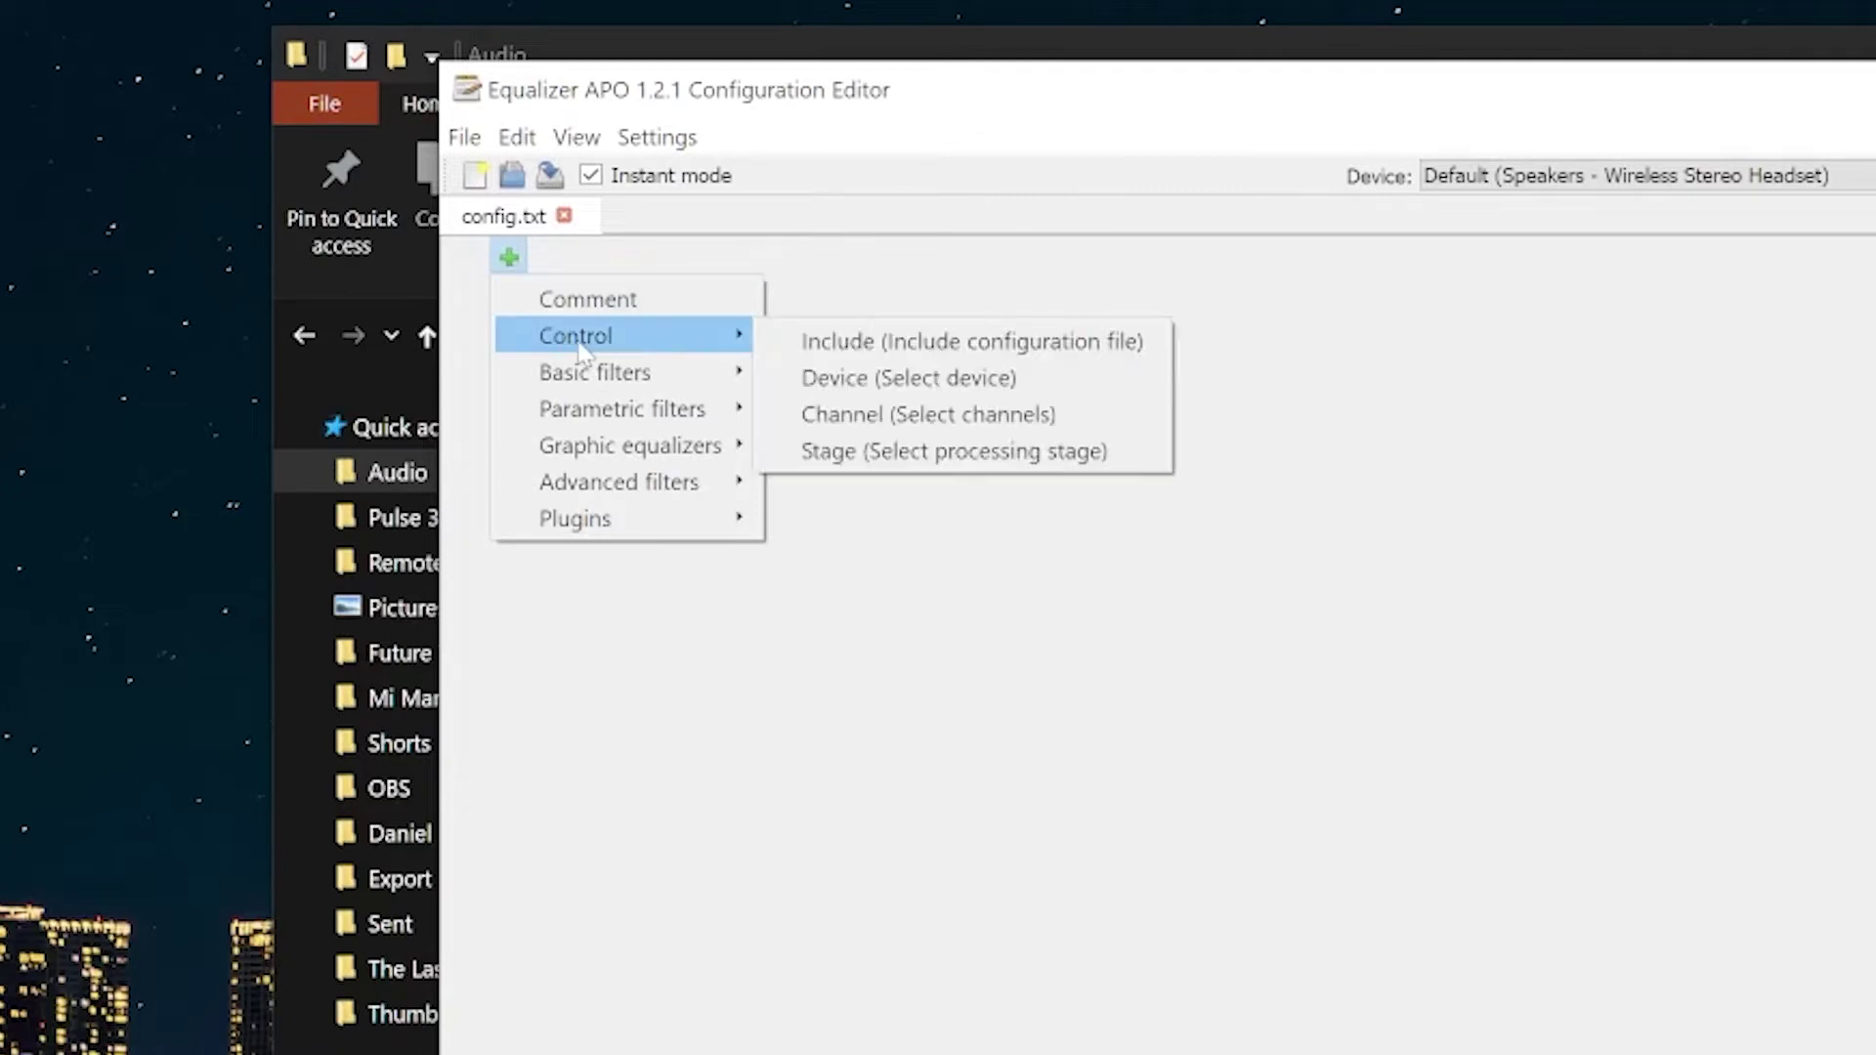
pyautogui.click(938, 354)
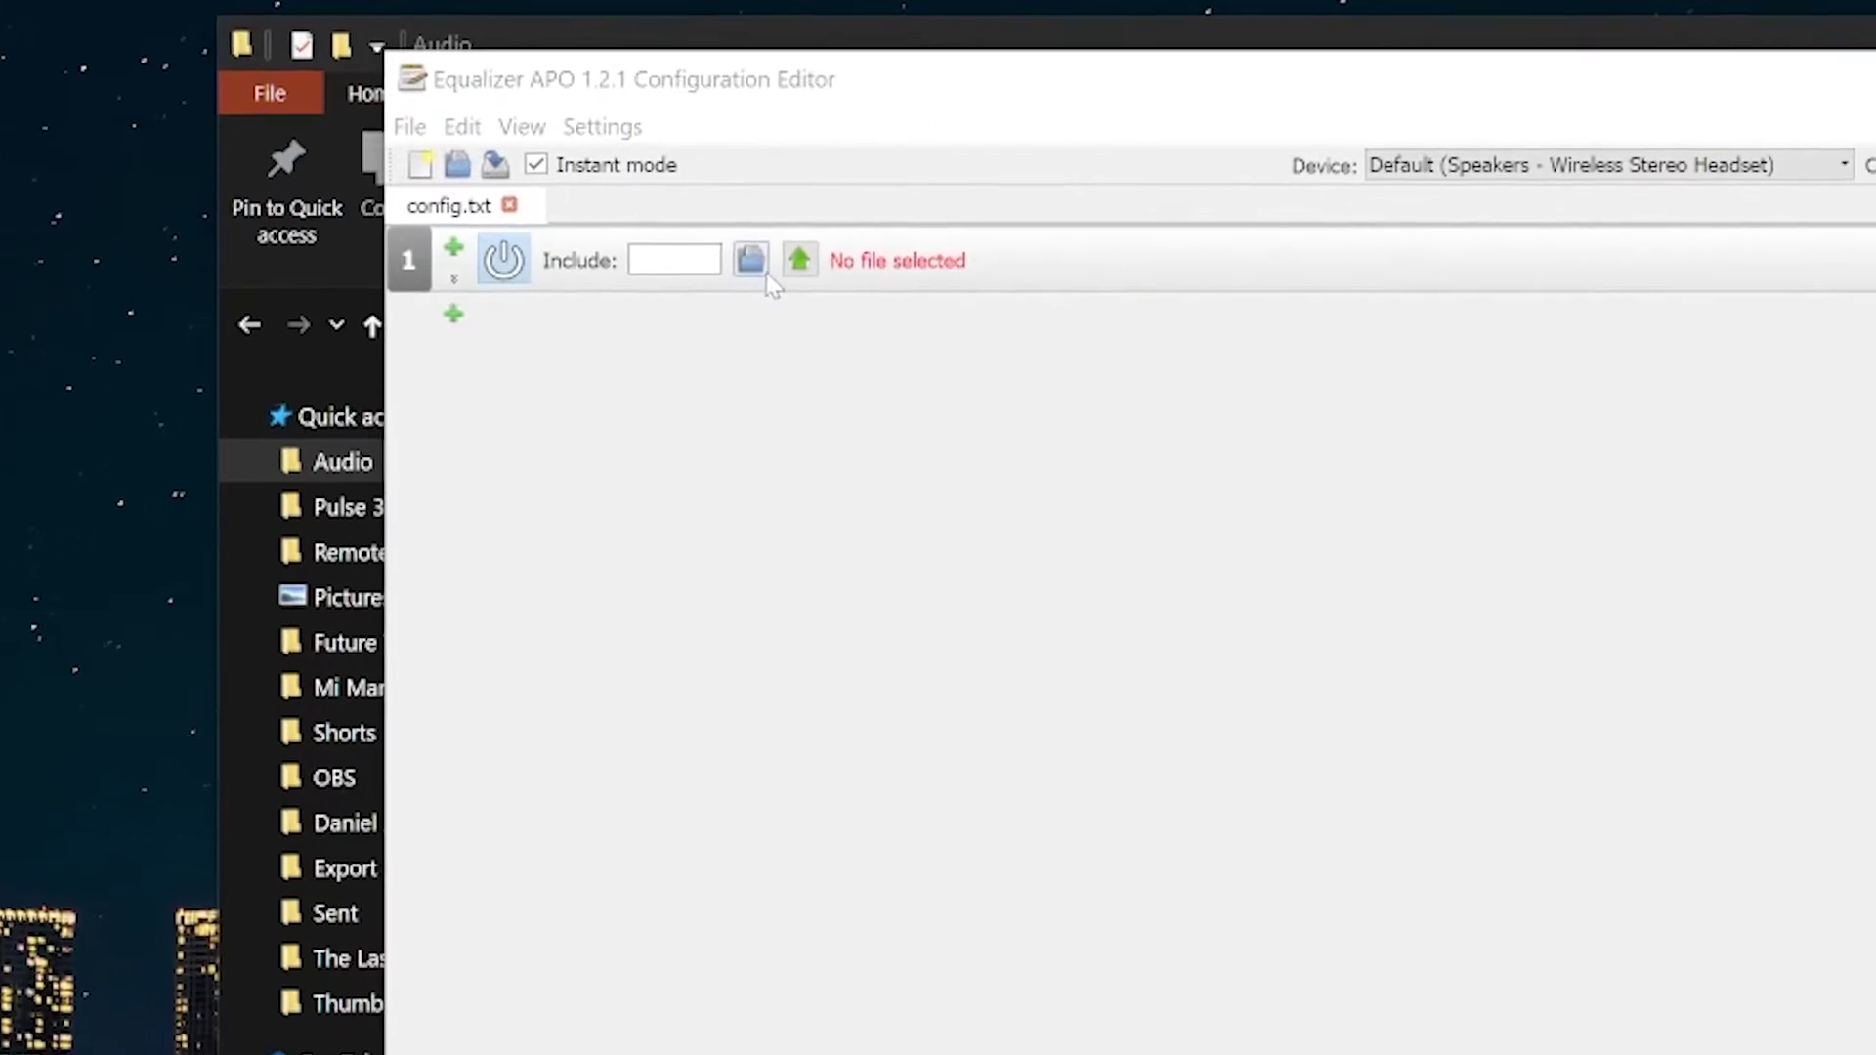
# Create a new text document named Pulse 3D from the Include file browser.
pyautogui.click(805, 270)
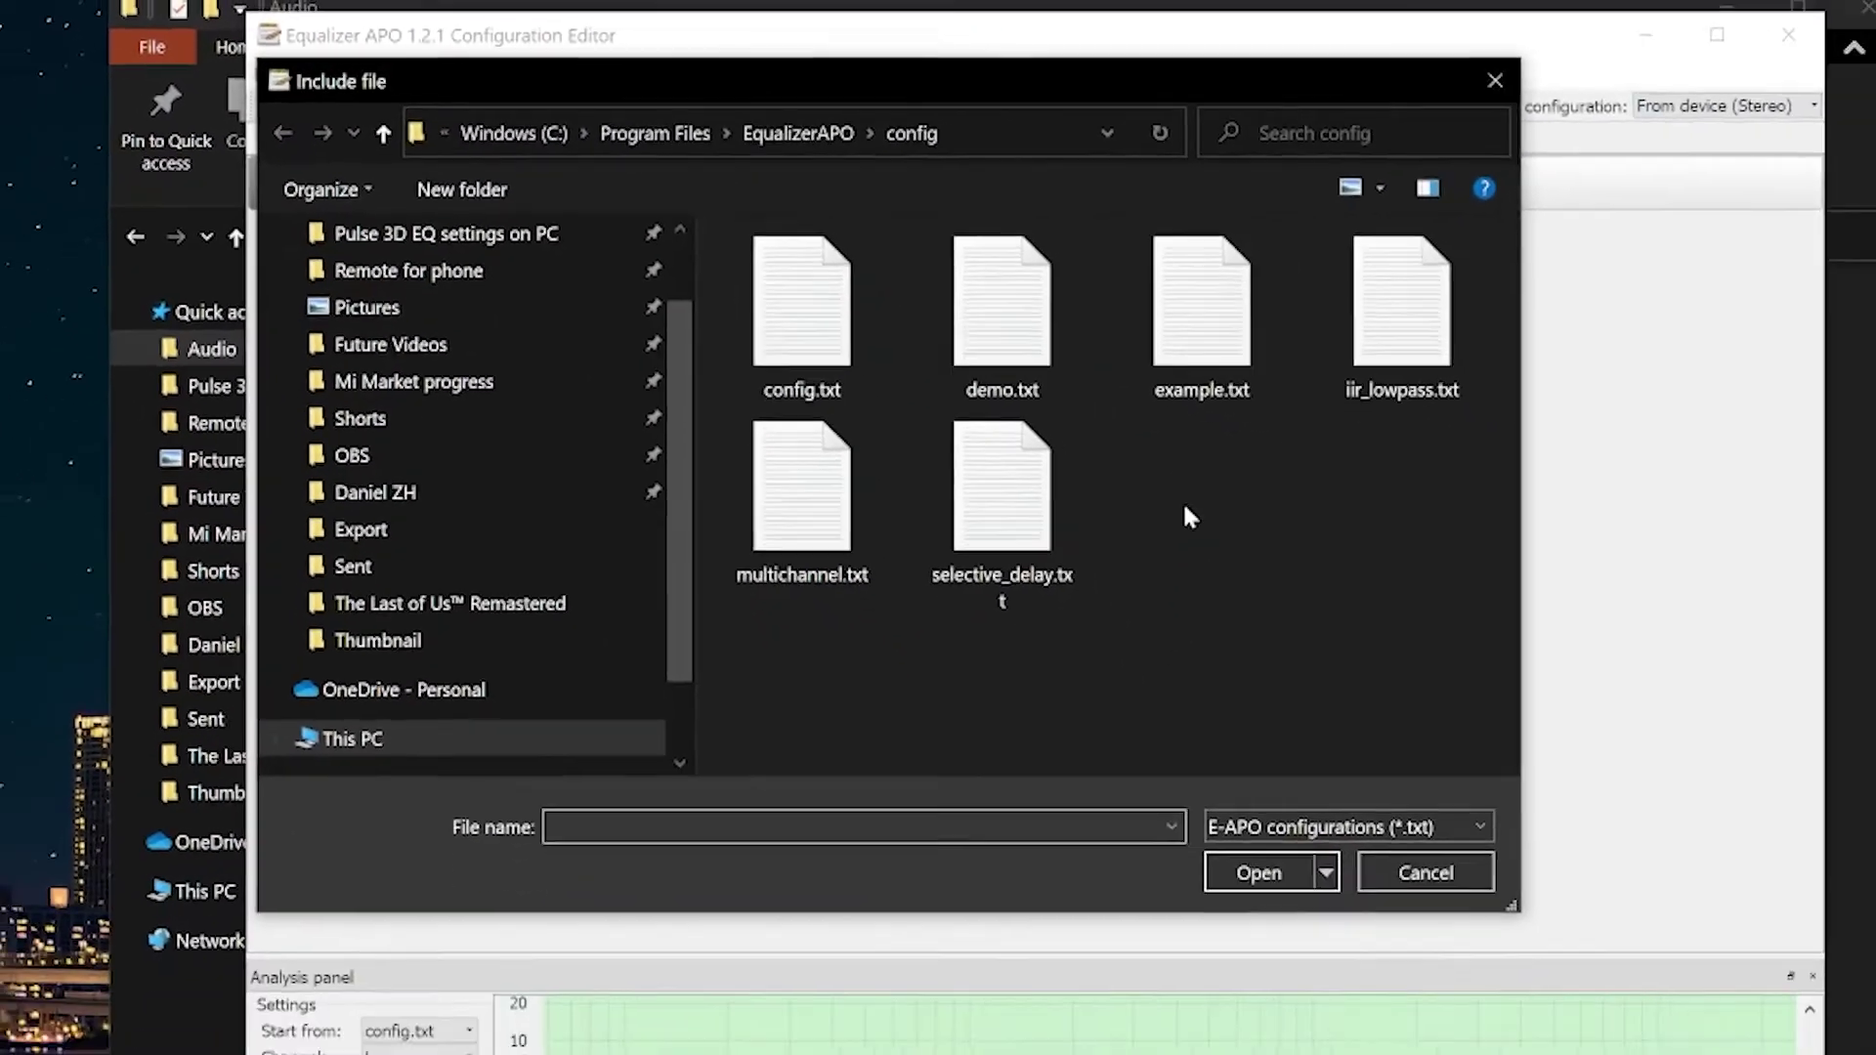
pyautogui.rightClick(1433, 630)
pyautogui.moveTo(1519, 1045)
pyautogui.click(1397, 1053)
pyautogui.write('Pulse 3D')
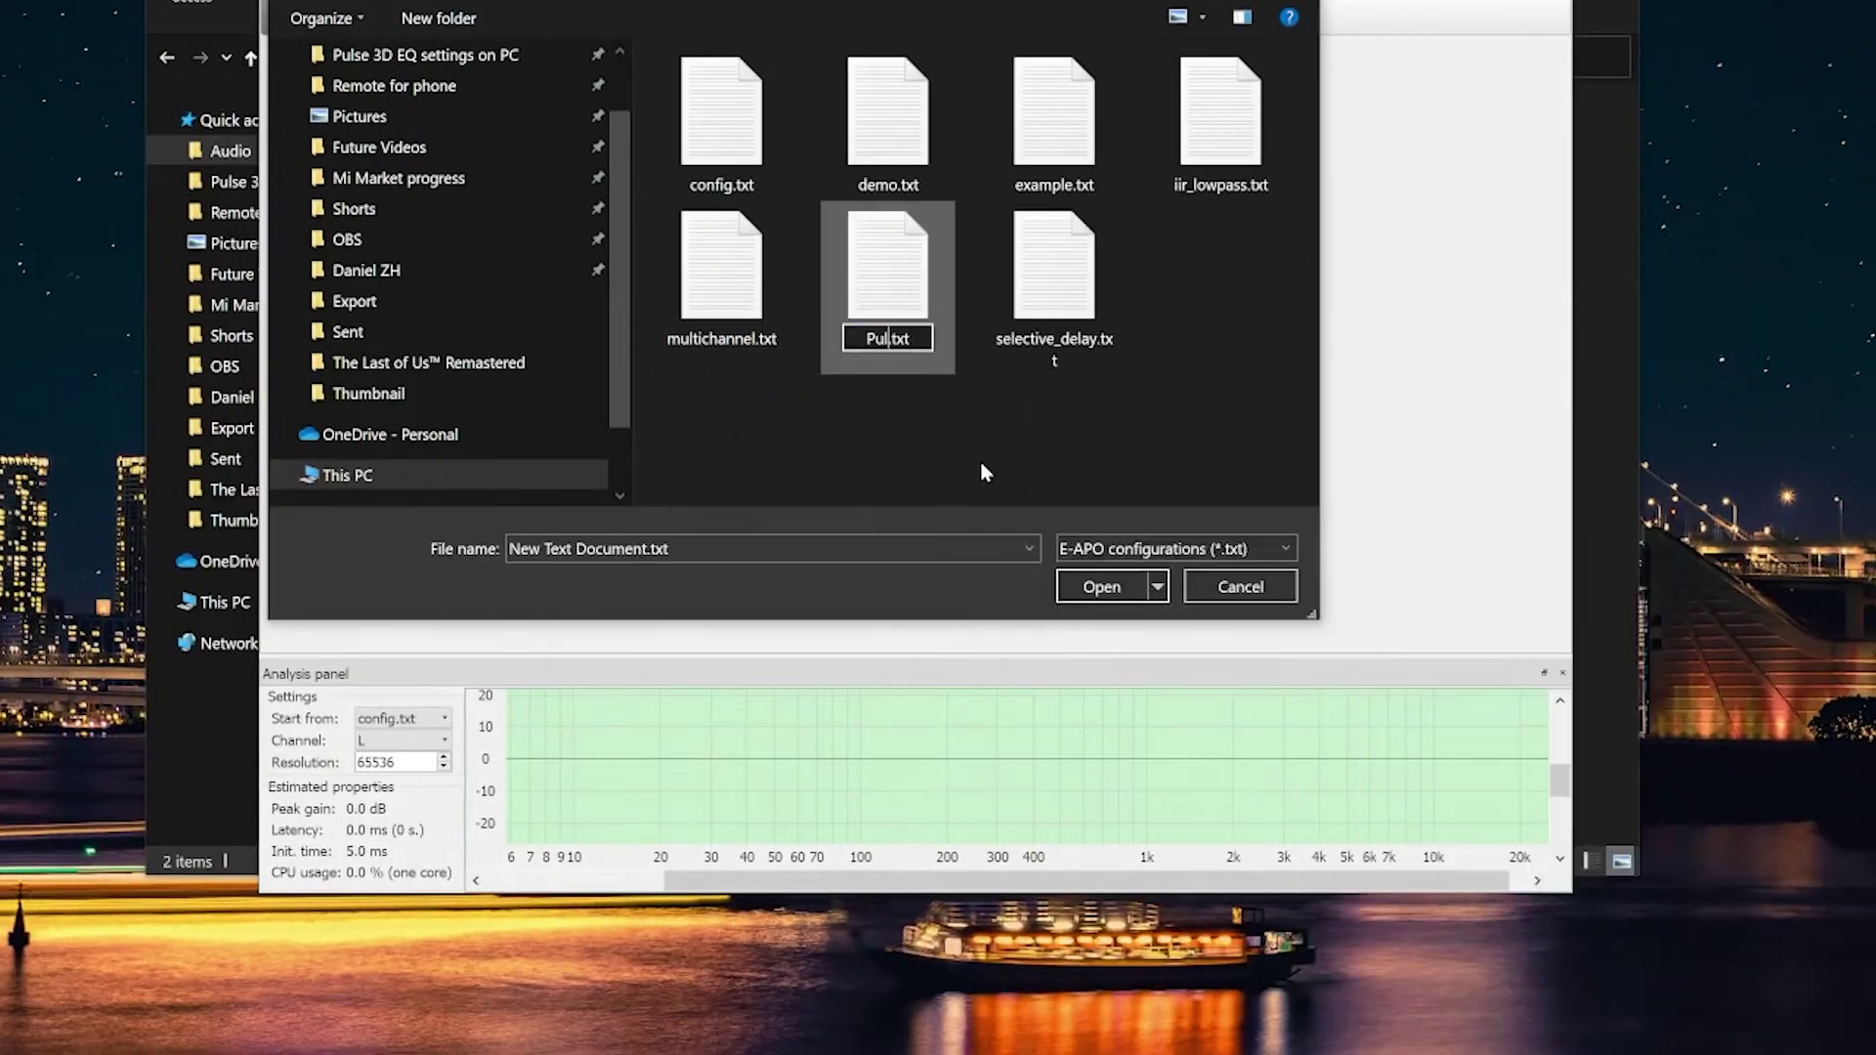
# Include Pulse 3D.txt, open it in its own tab, and add a variable-band graphic EQ.
pyautogui.press('Return')
pyautogui.press('Return')
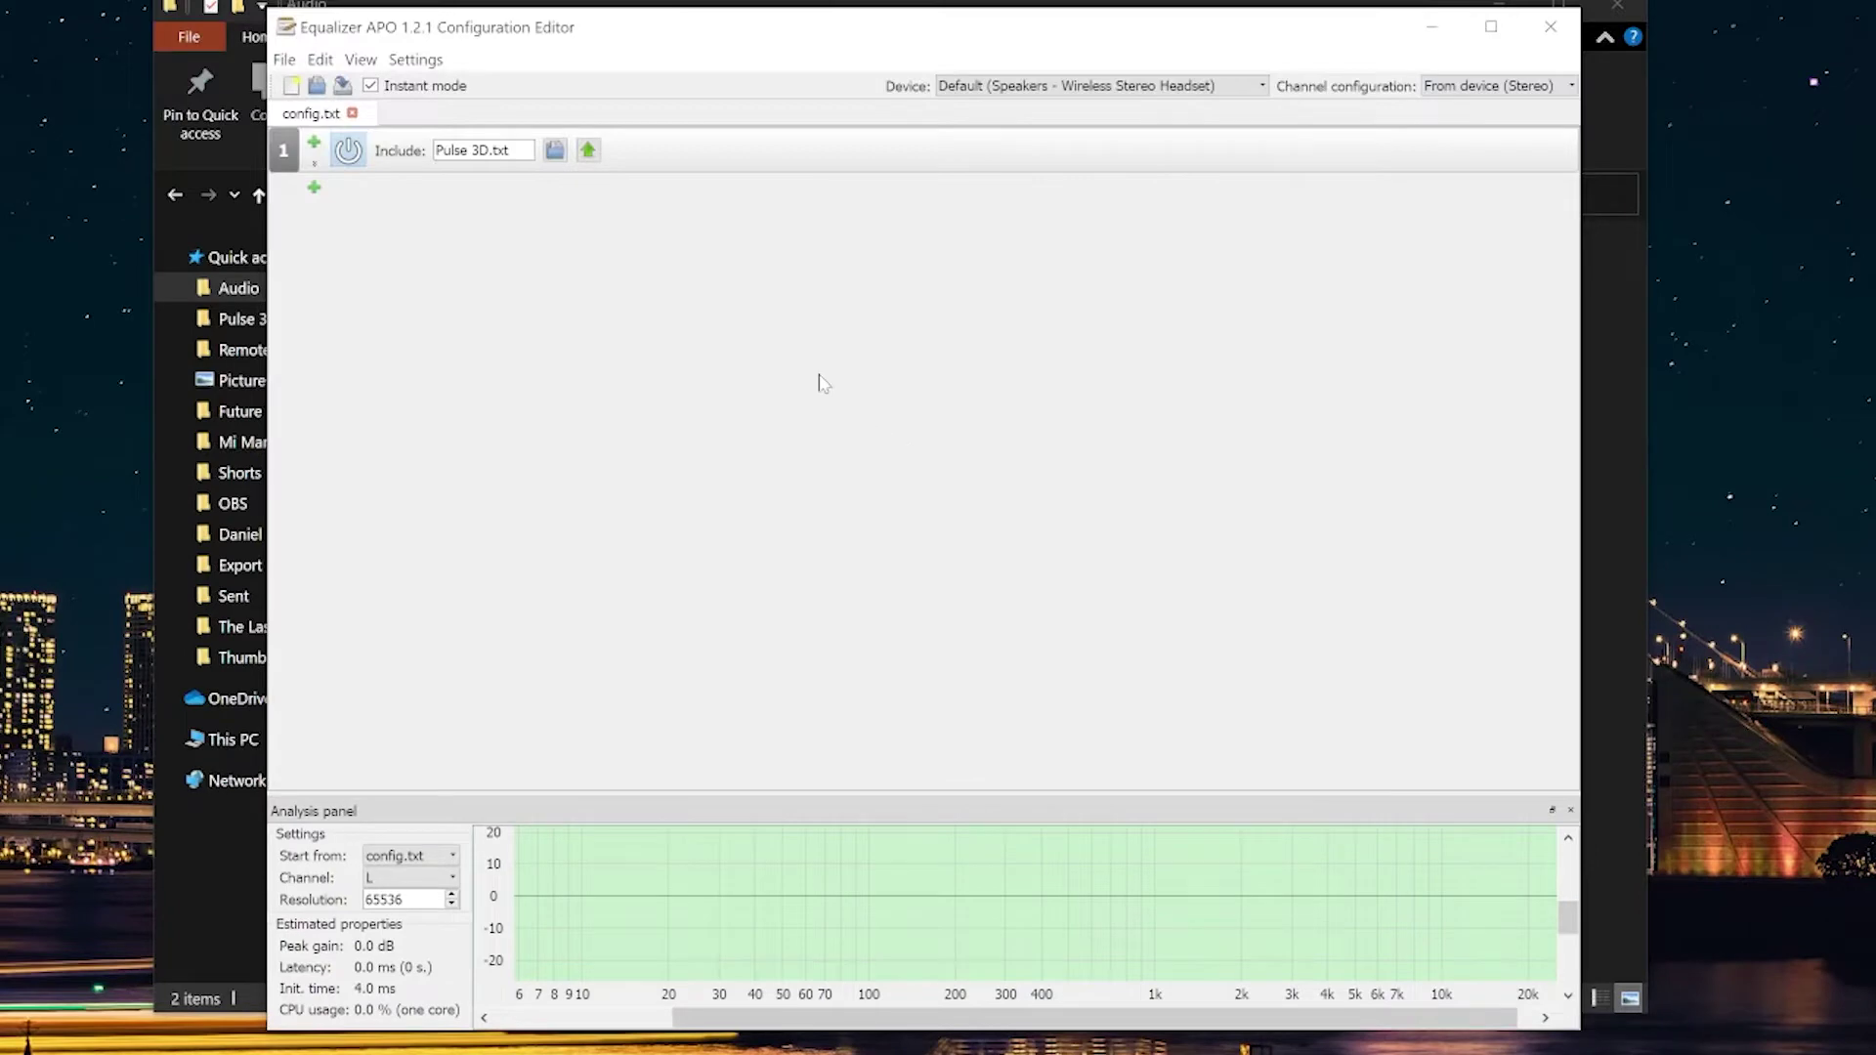
pyautogui.click(283, 61)
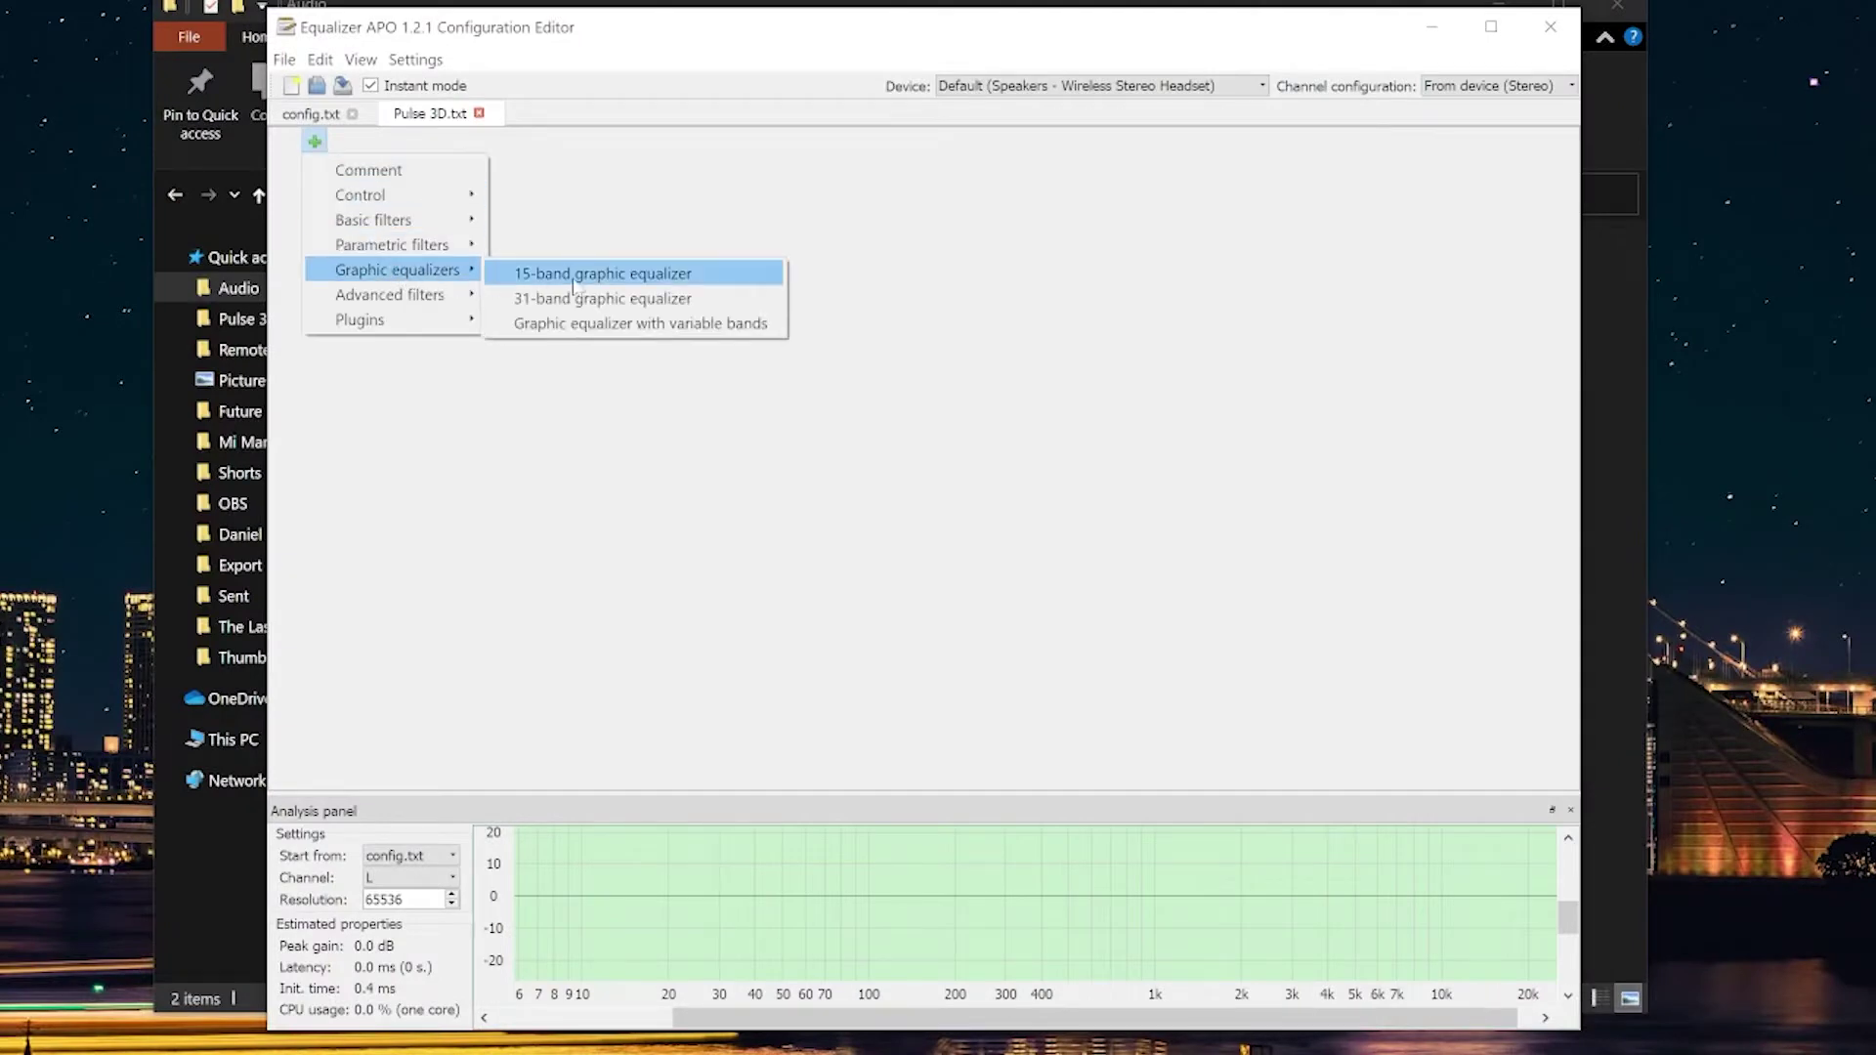
pyautogui.click(590, 324)
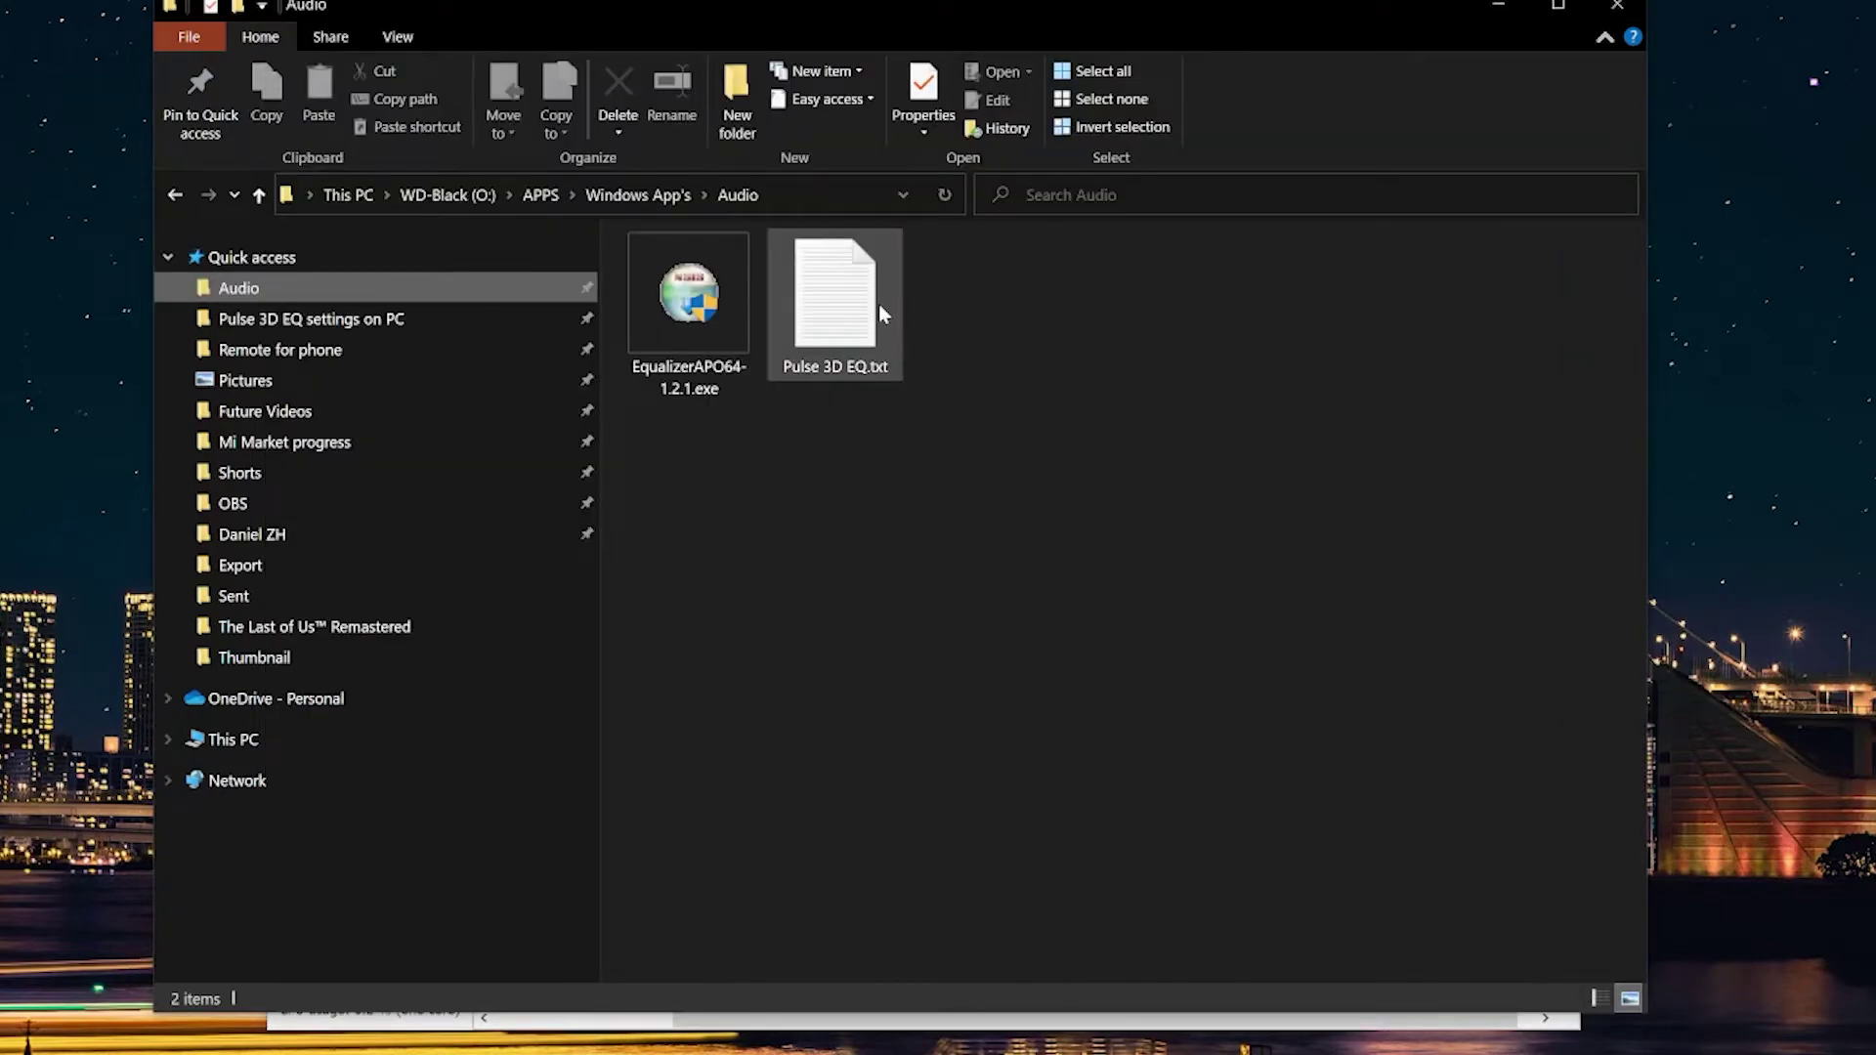
# Open Pulse 3D EQ.txt in Notepad and copy its entire GraphicEQ curve.
pyautogui.doubleClick(826, 293)
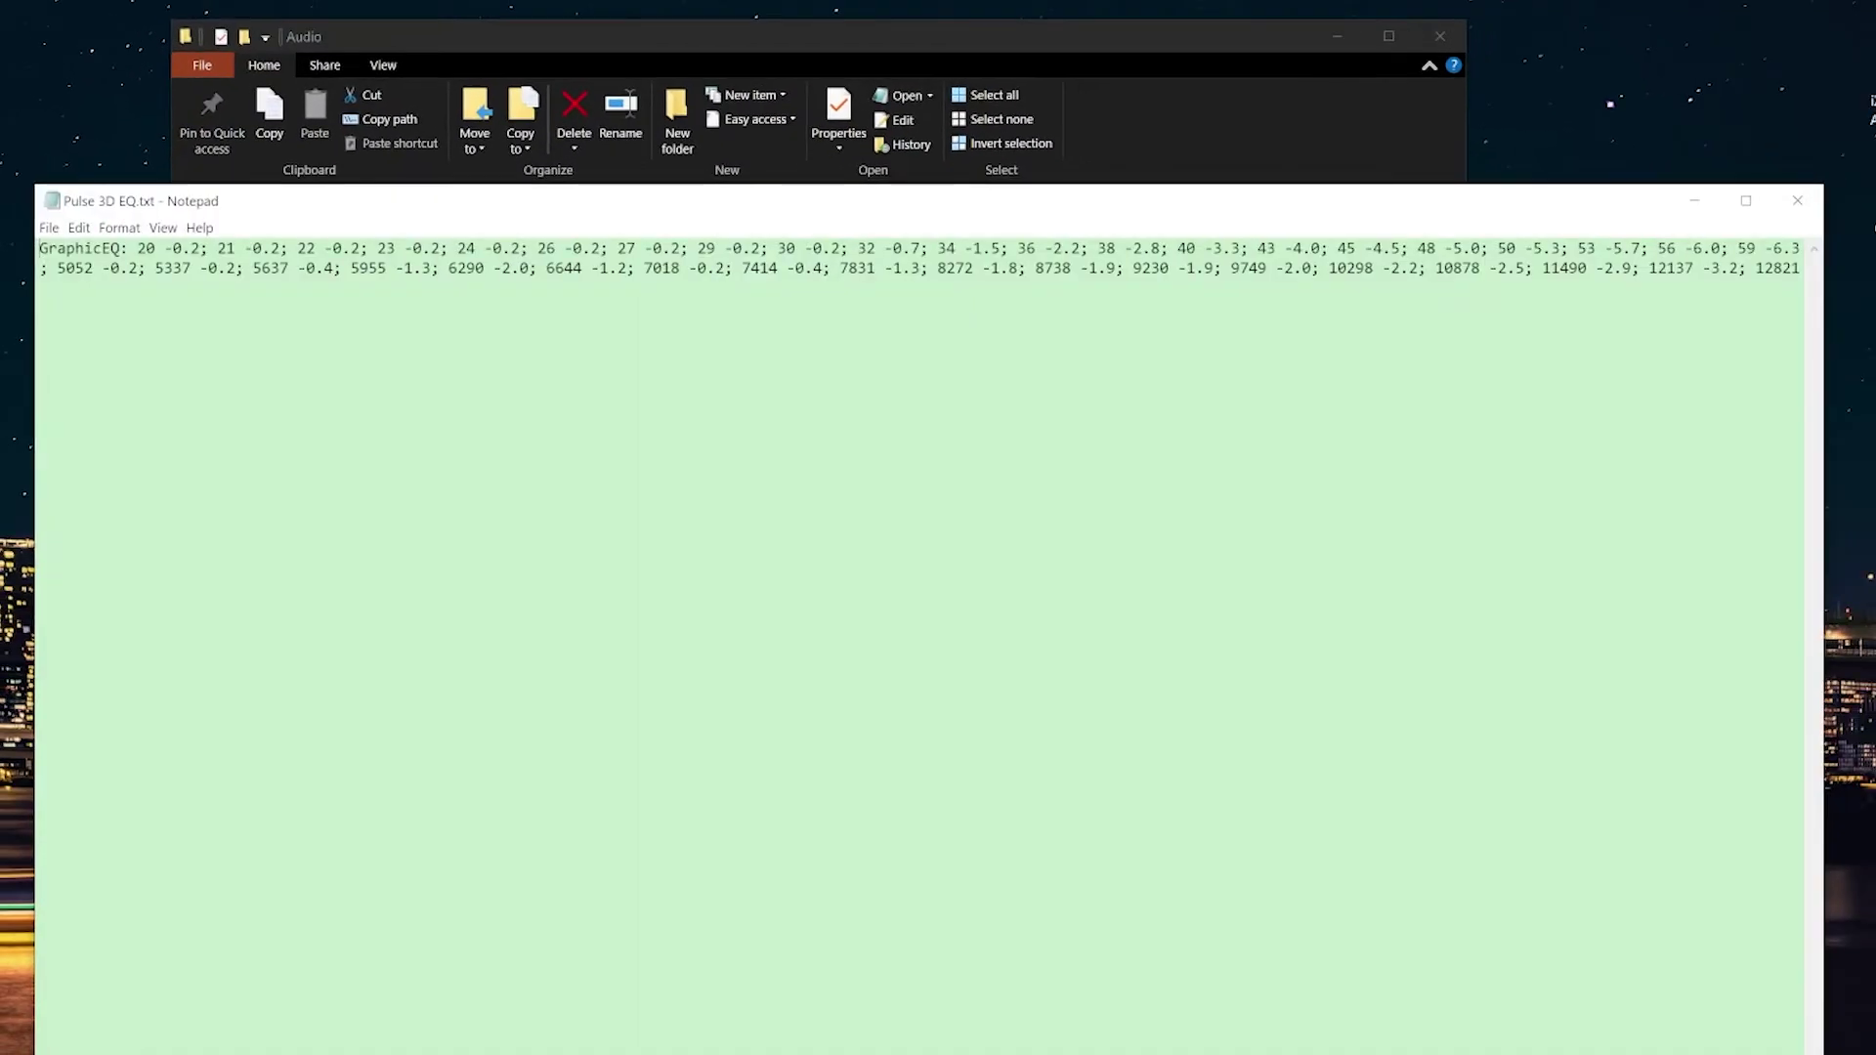
pyautogui.hotkey('ctrl', 'a')
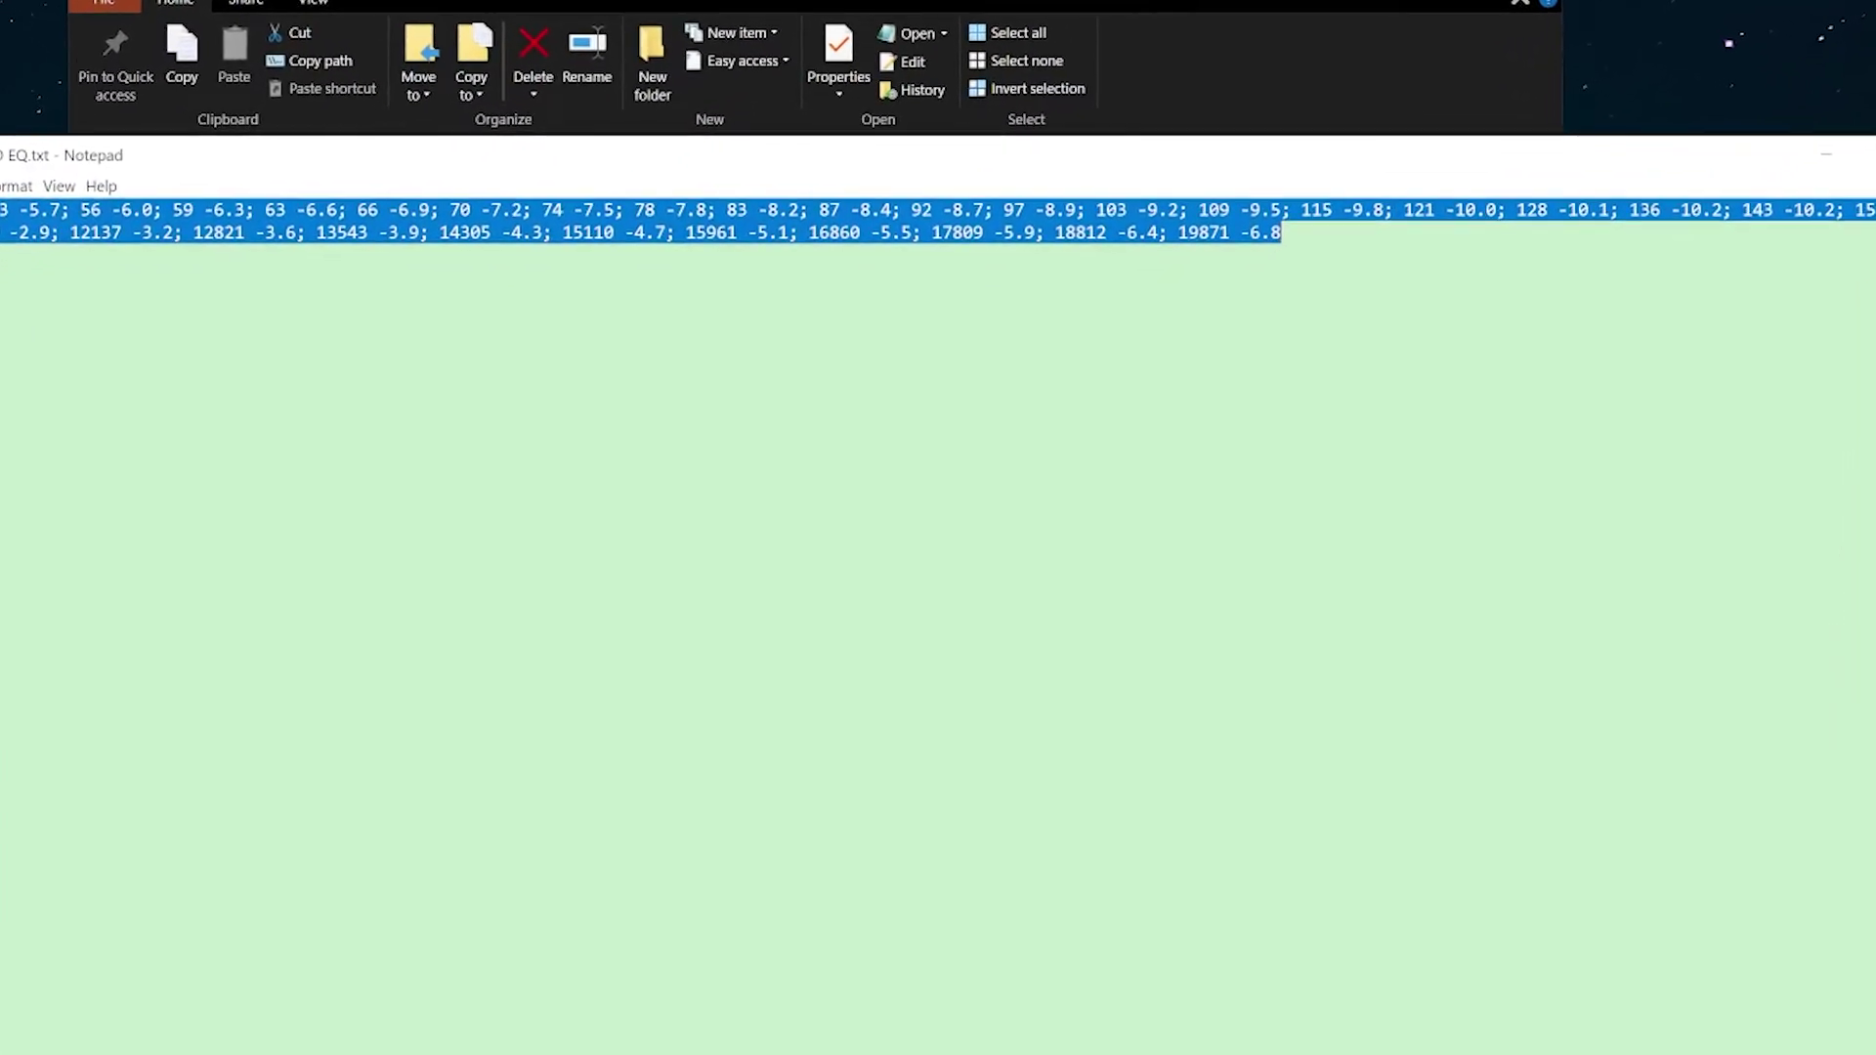
pyautogui.rightClick(86, 247)
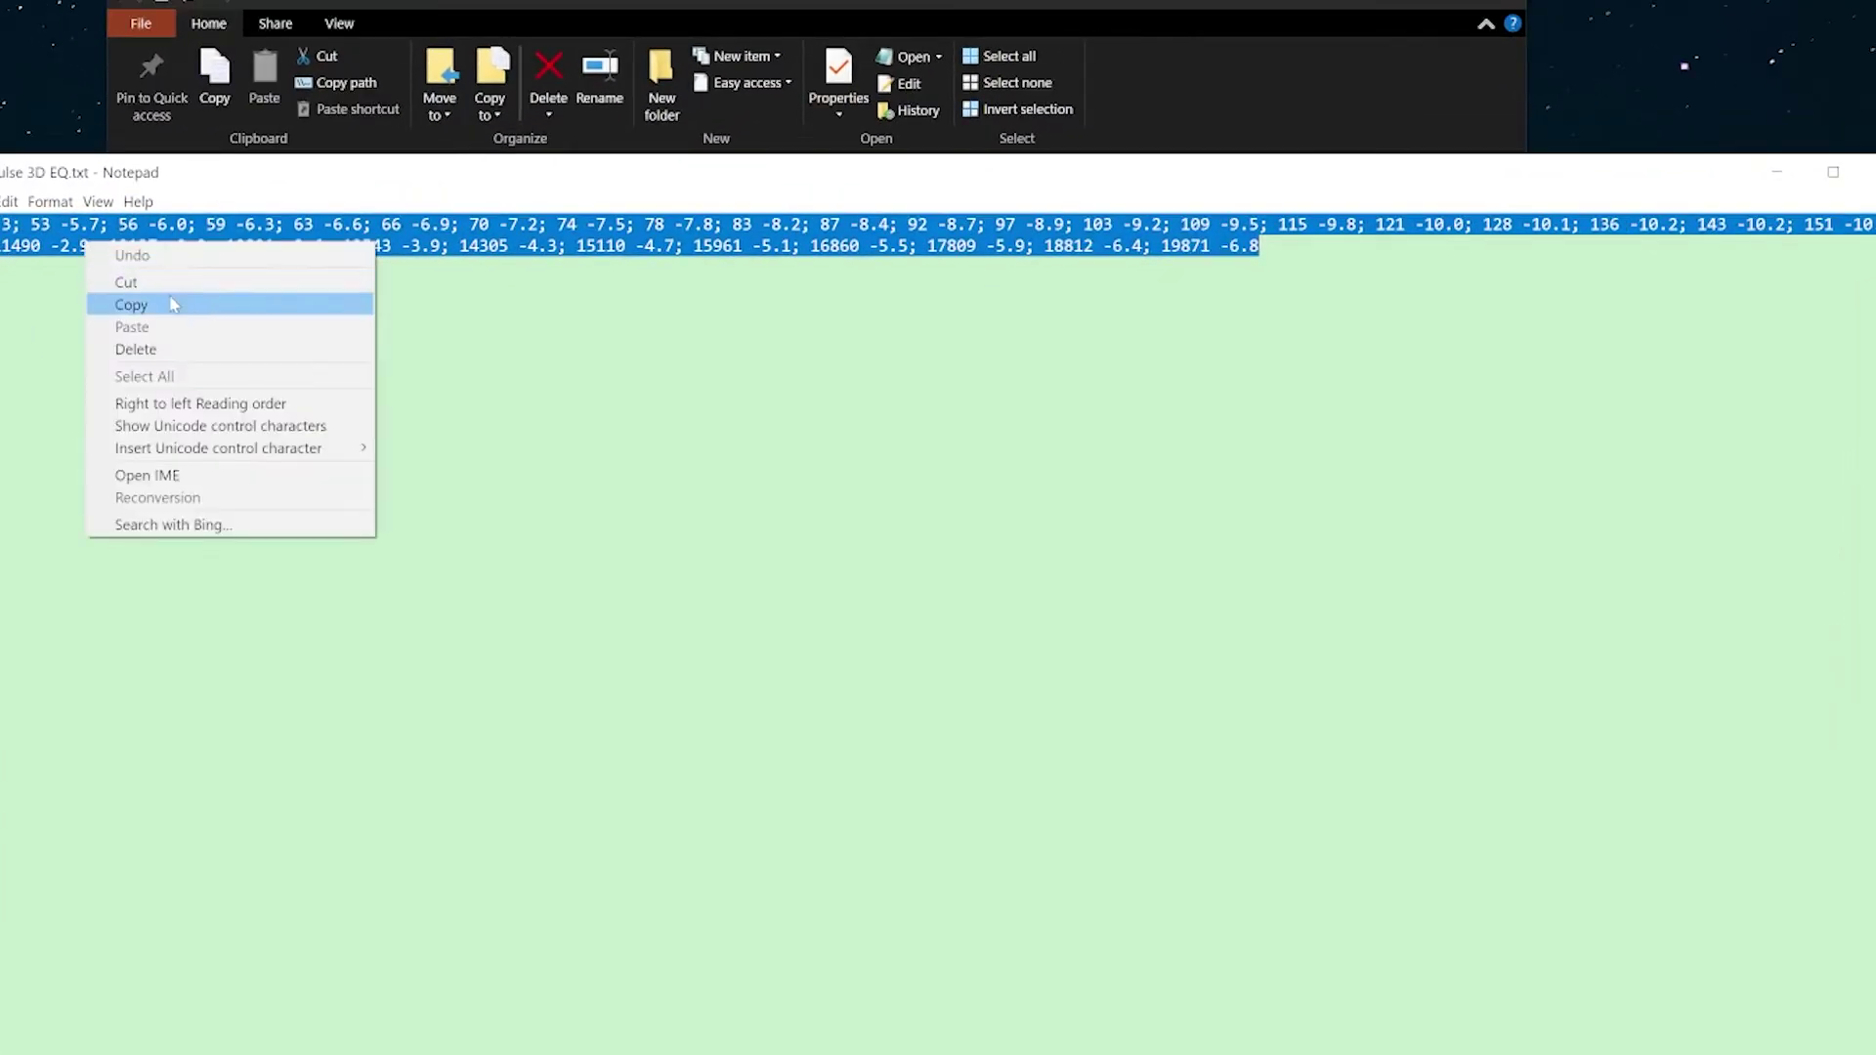
pyautogui.click(147, 306)
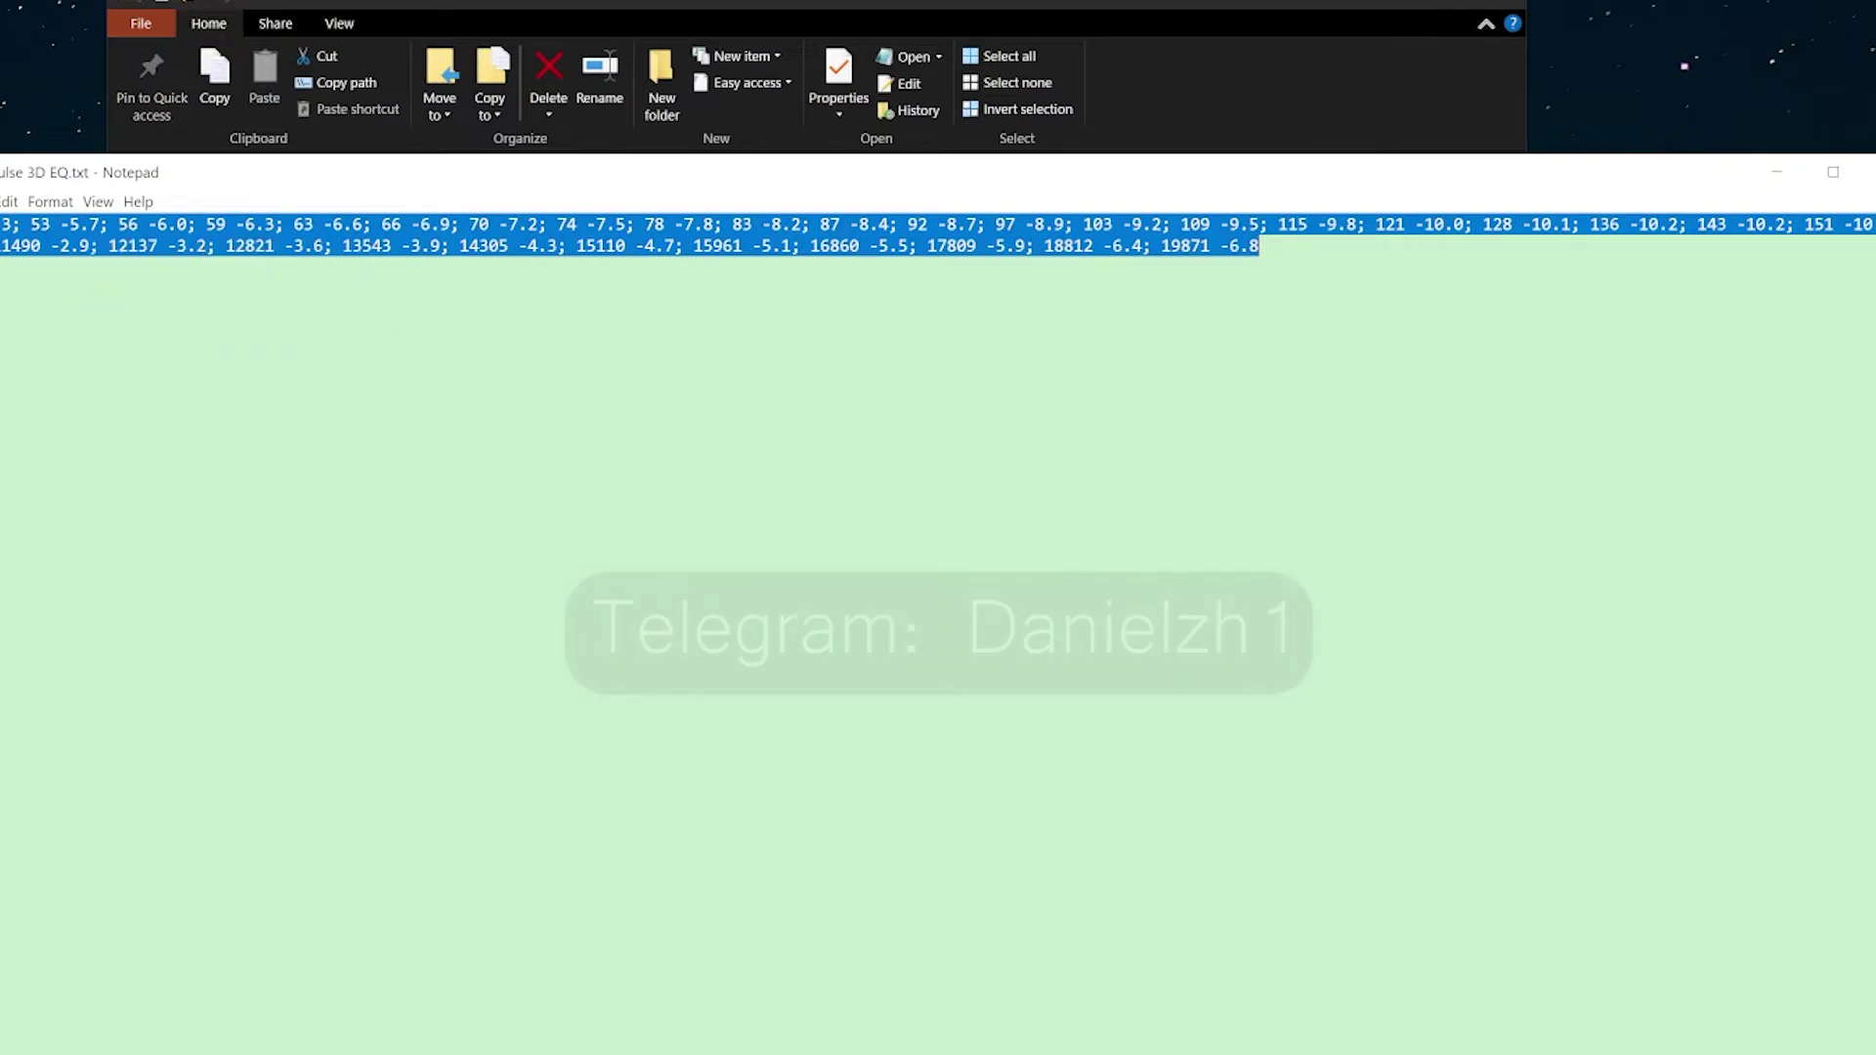
# Return to the Configuration Editor and switch the graphic EQ to text editing.
pyautogui.click(1764, 174)
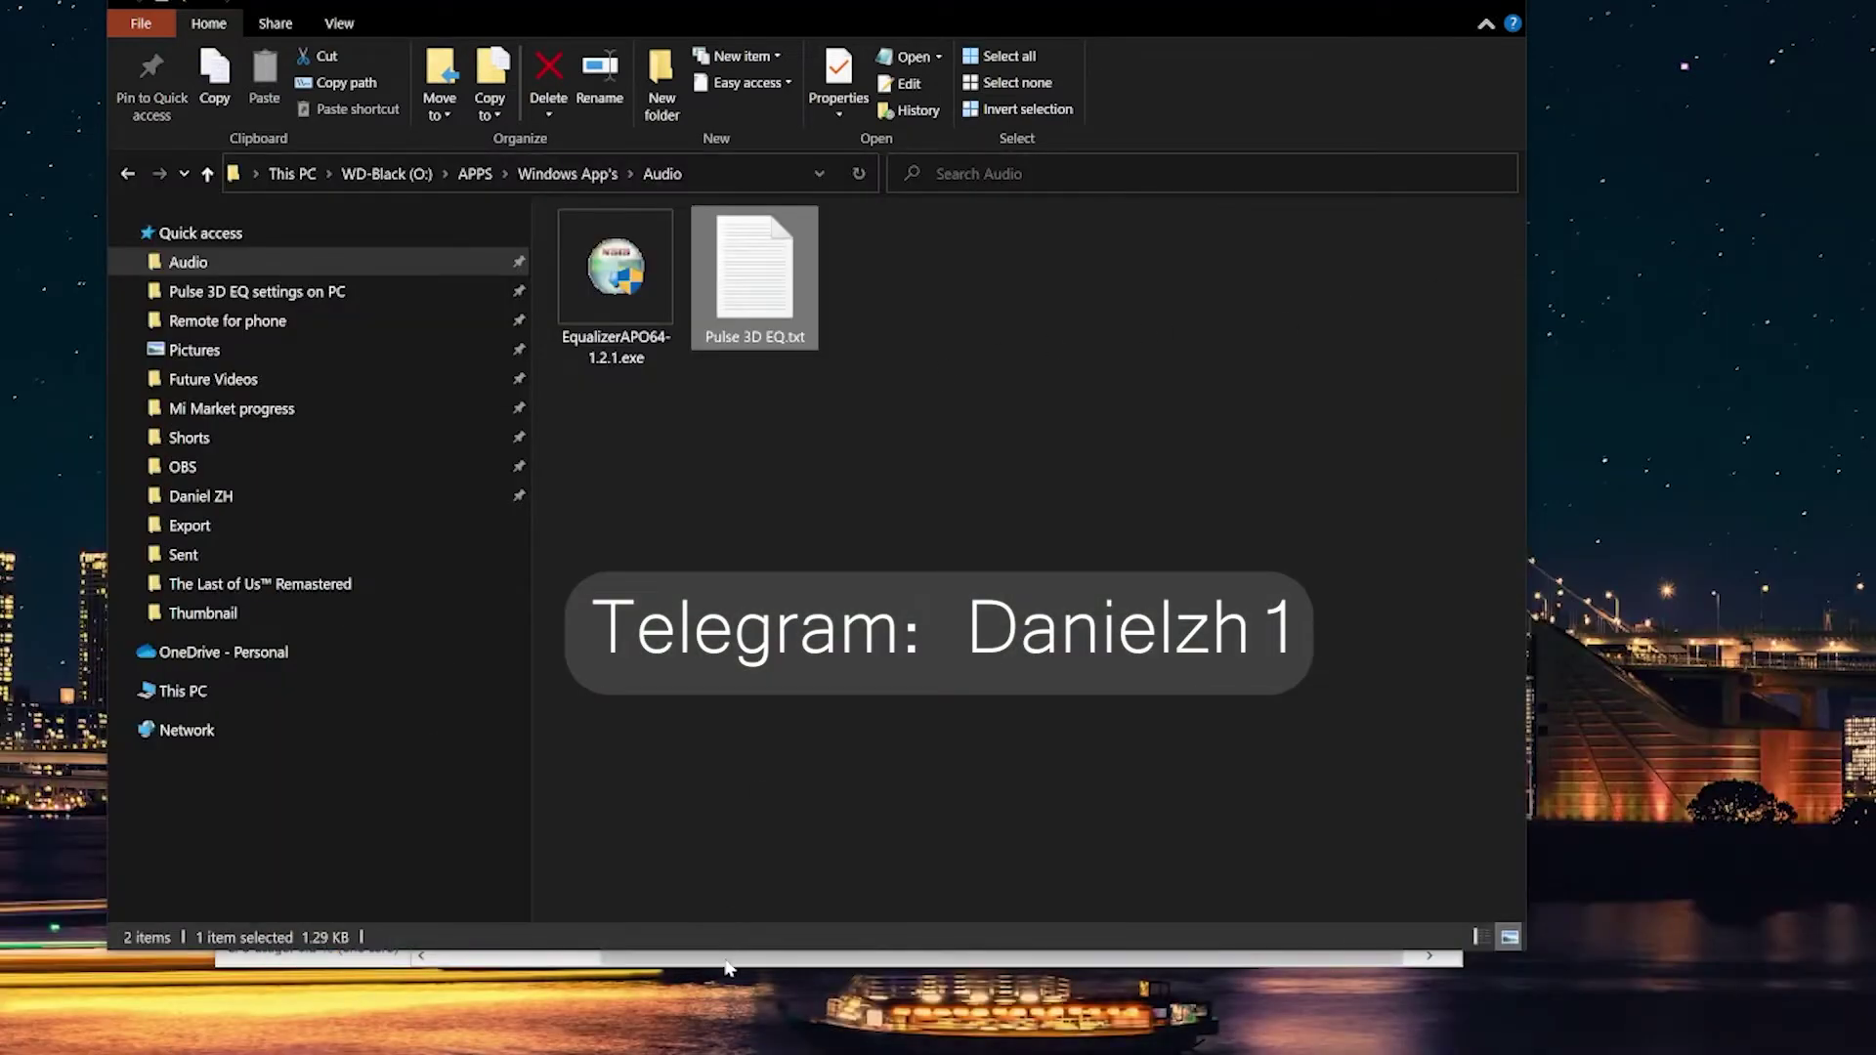
pyautogui.click(727, 969)
pyautogui.click(260, 232)
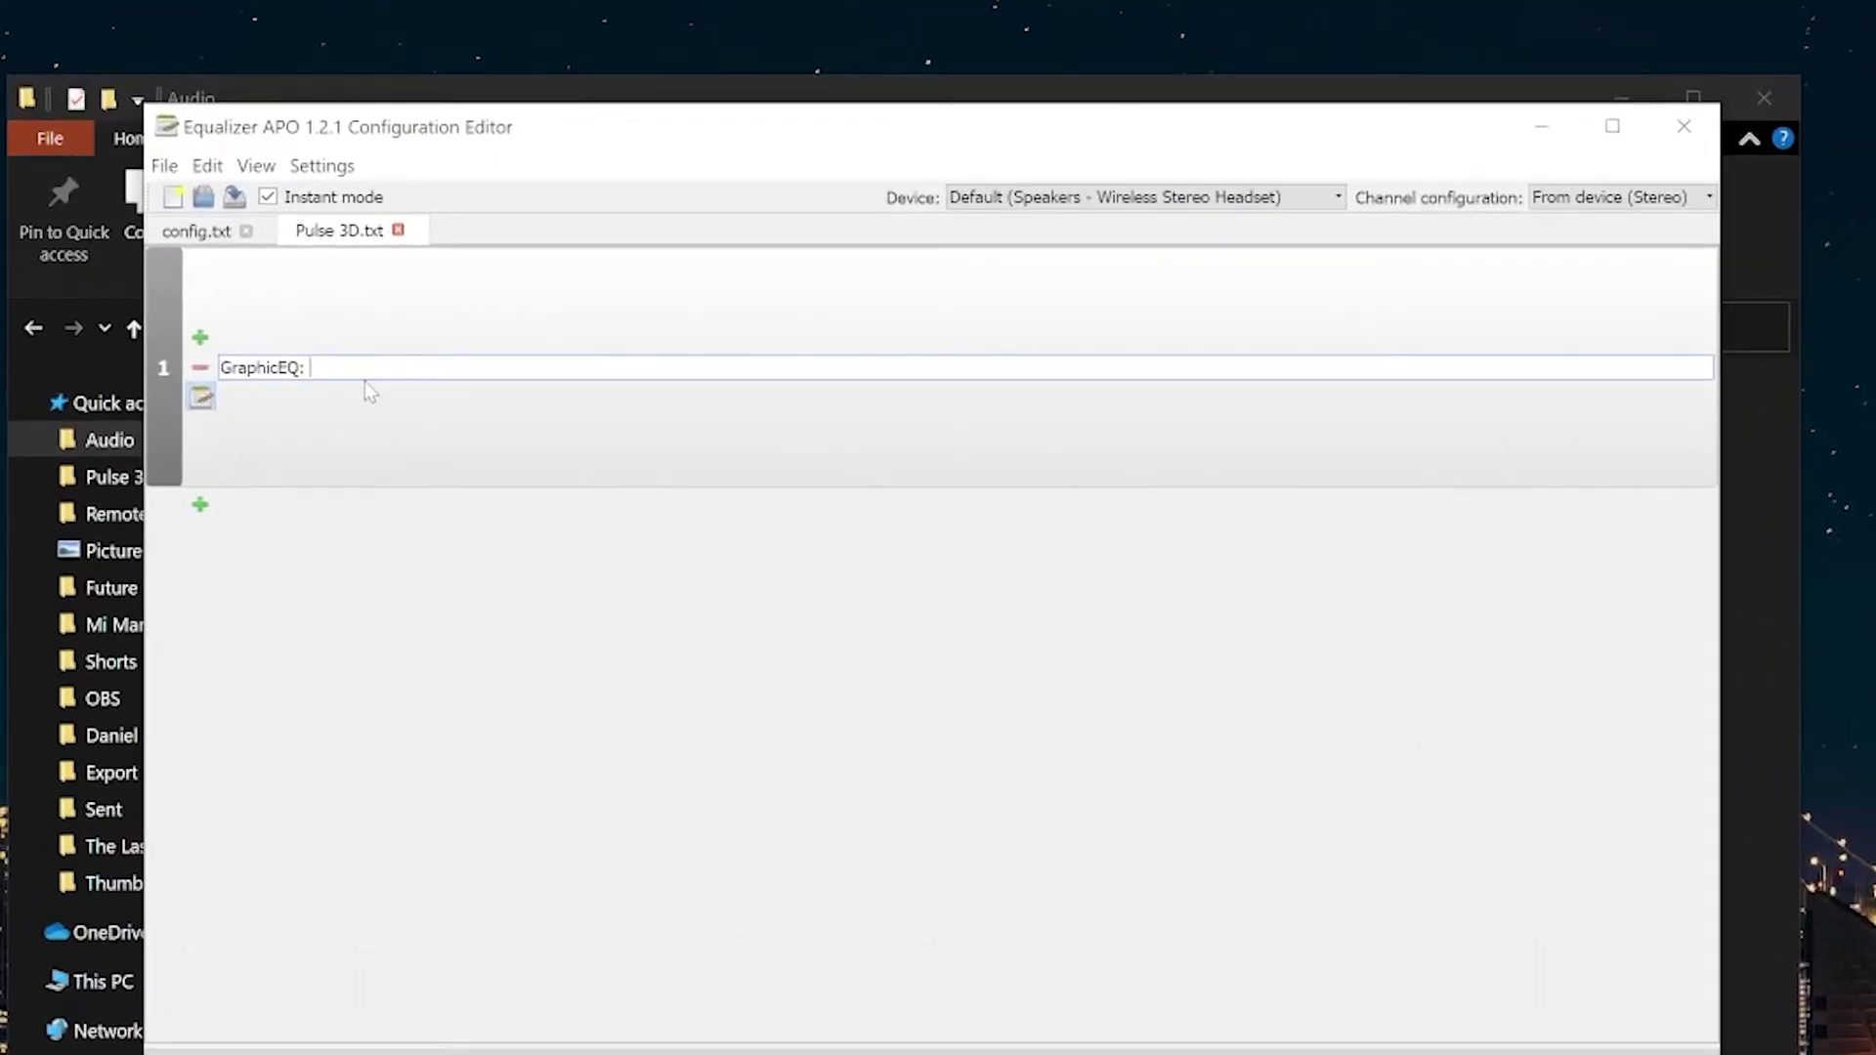
# Replace the GraphicEQ text line with the copied Pulse 3D curve and apply it.
pyautogui.hotkey('ctrl', 'a')
pyautogui.hotkey('ctrl', 'v')
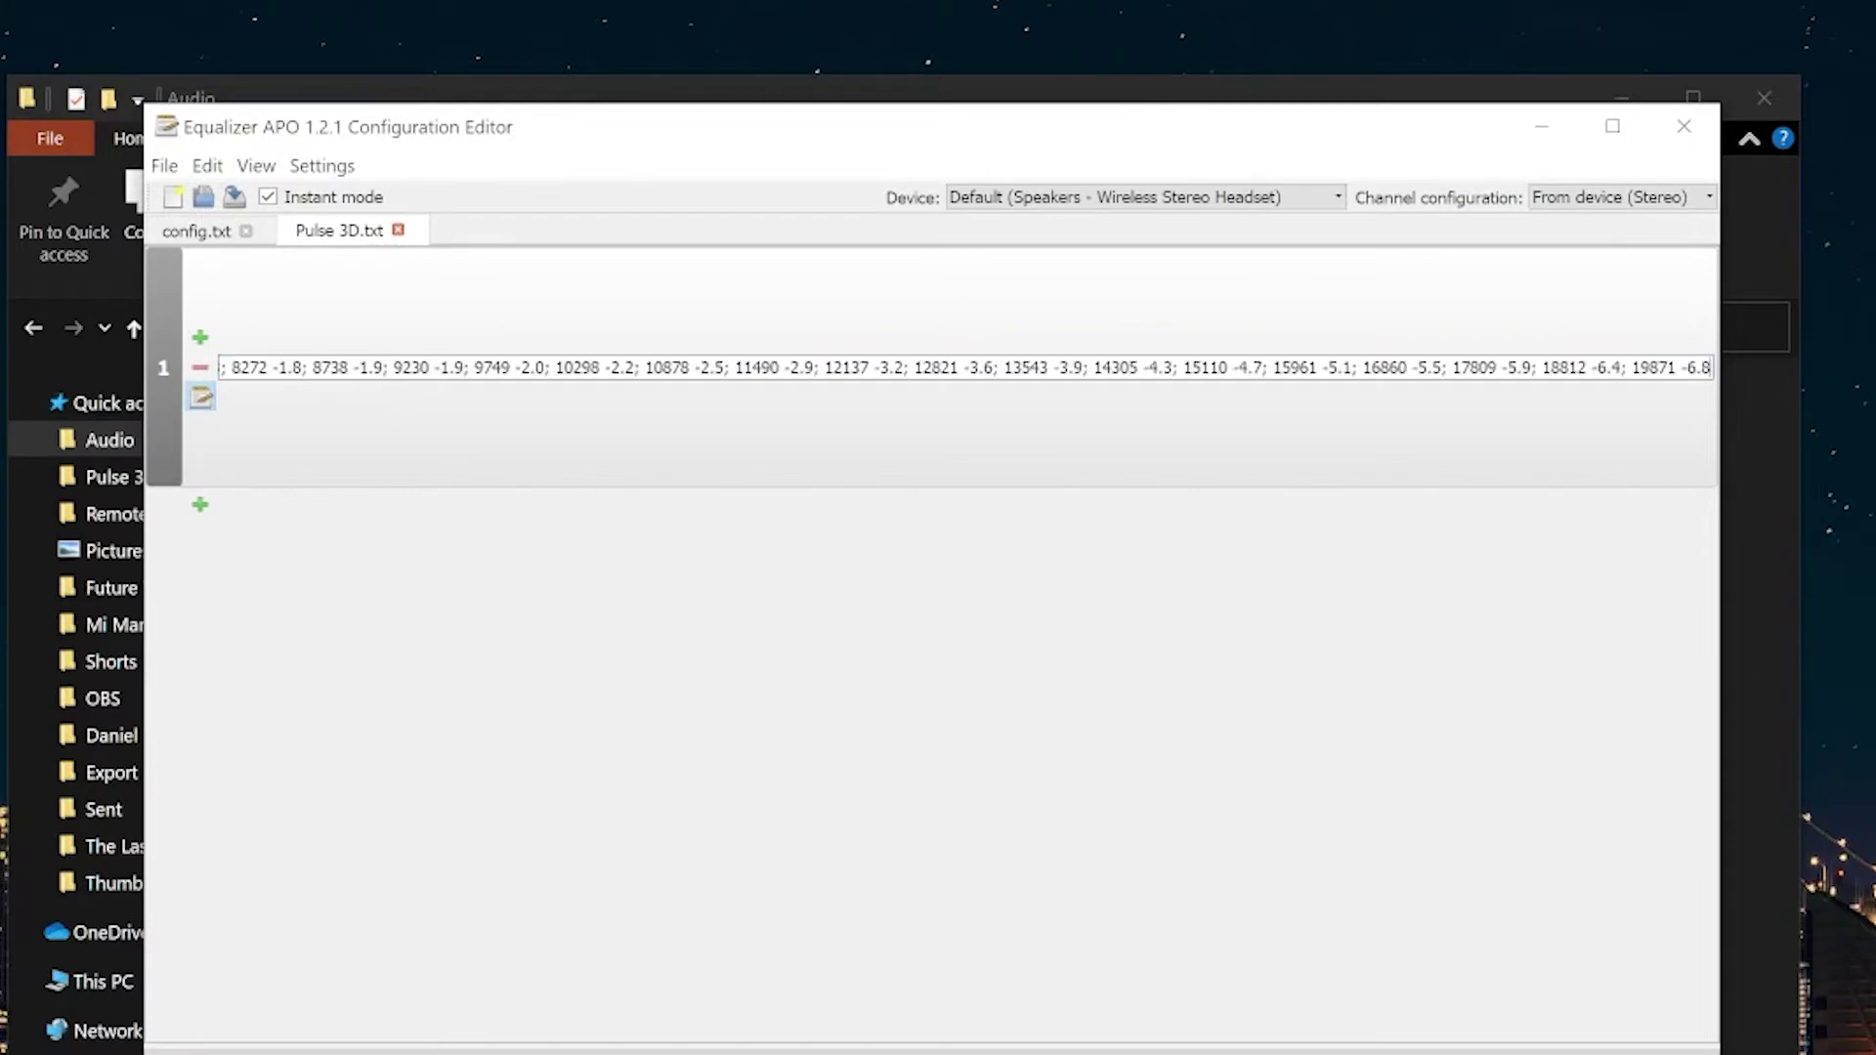
pyautogui.press('Home')
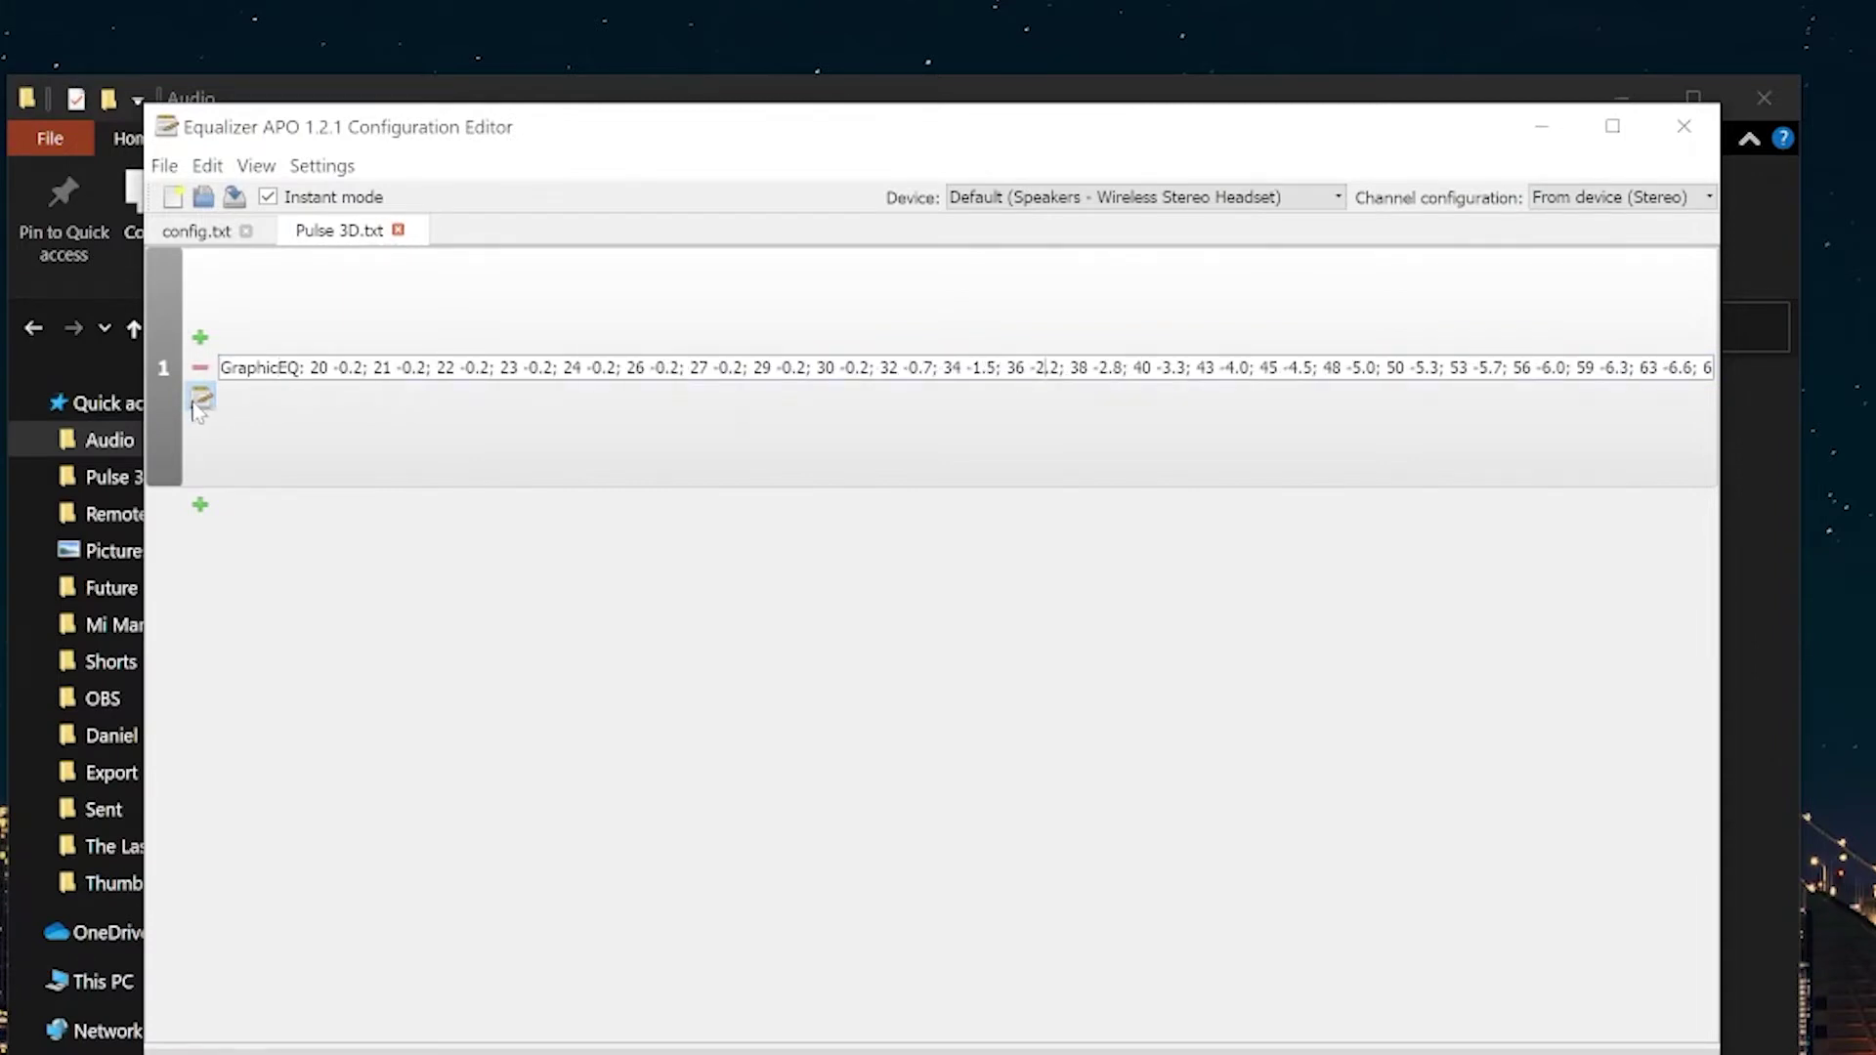
pyautogui.press('Return')
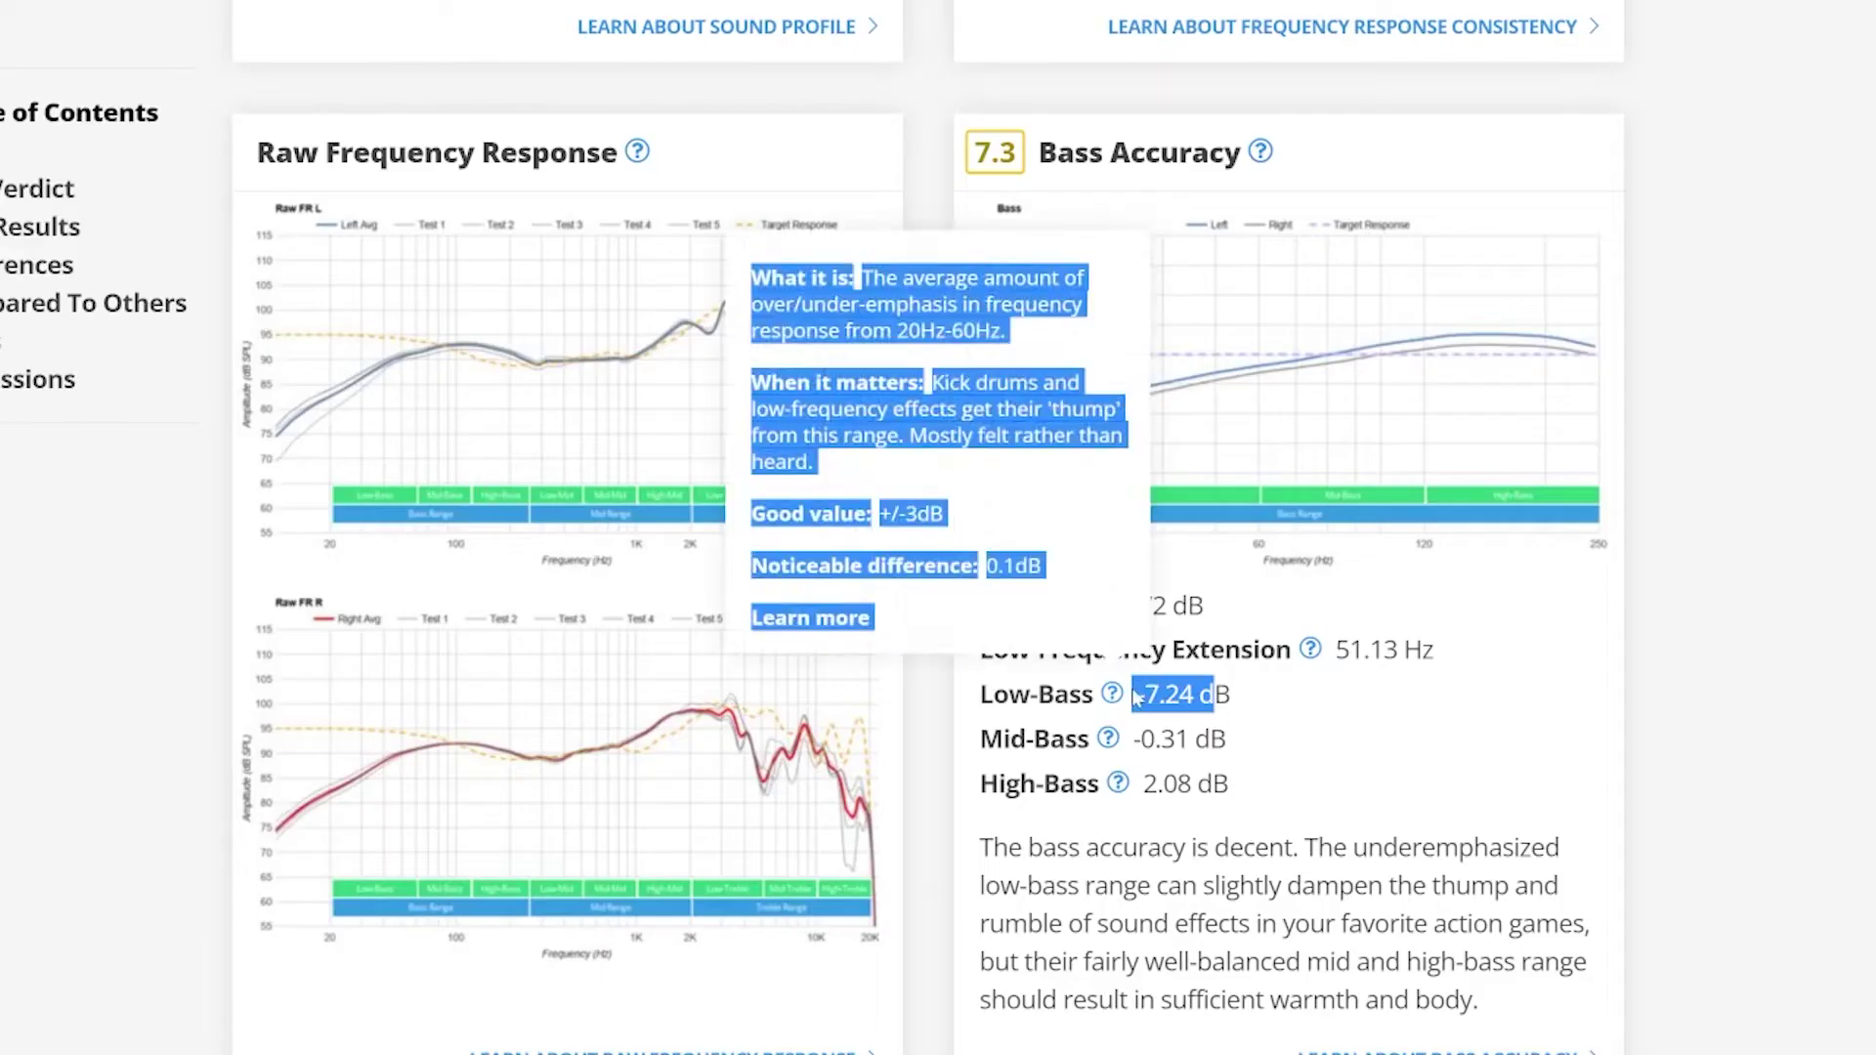
pyautogui.scroll(-10, 928, 527)
pyautogui.scroll(5, 683, 486)
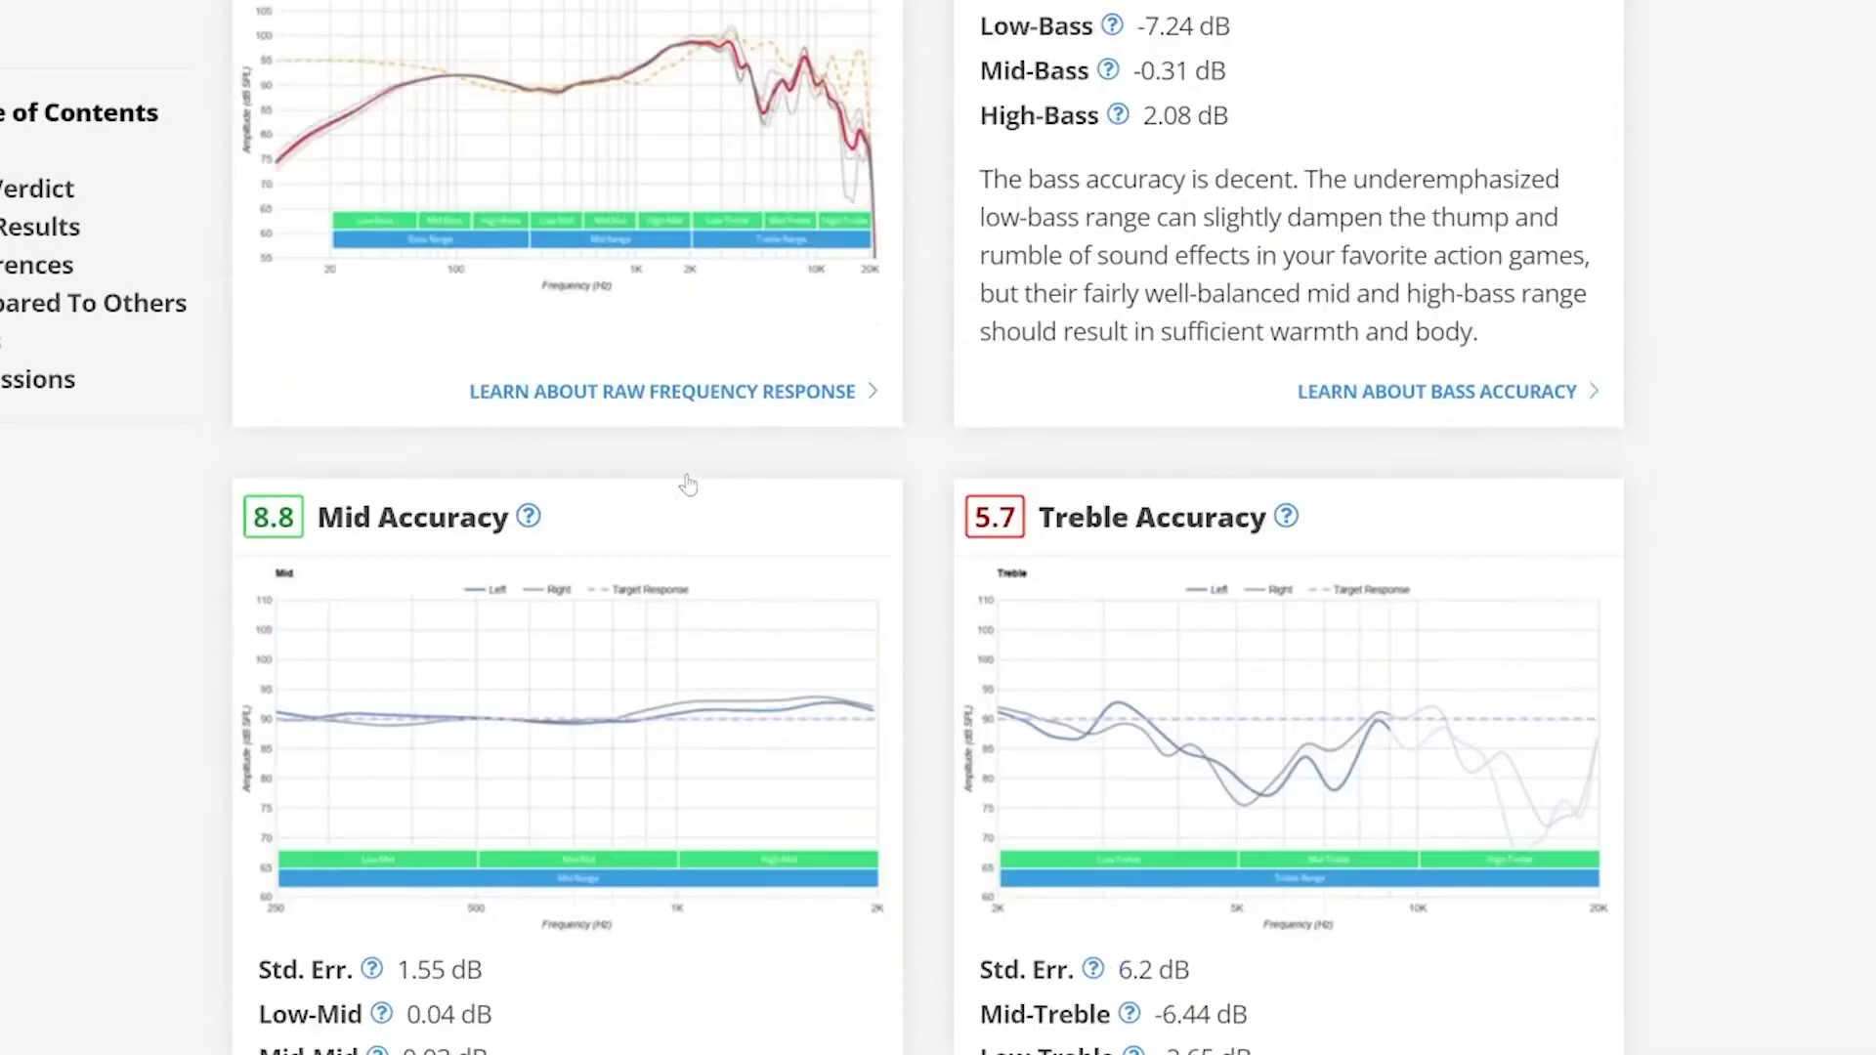
pyautogui.scroll(-2, 507, 485)
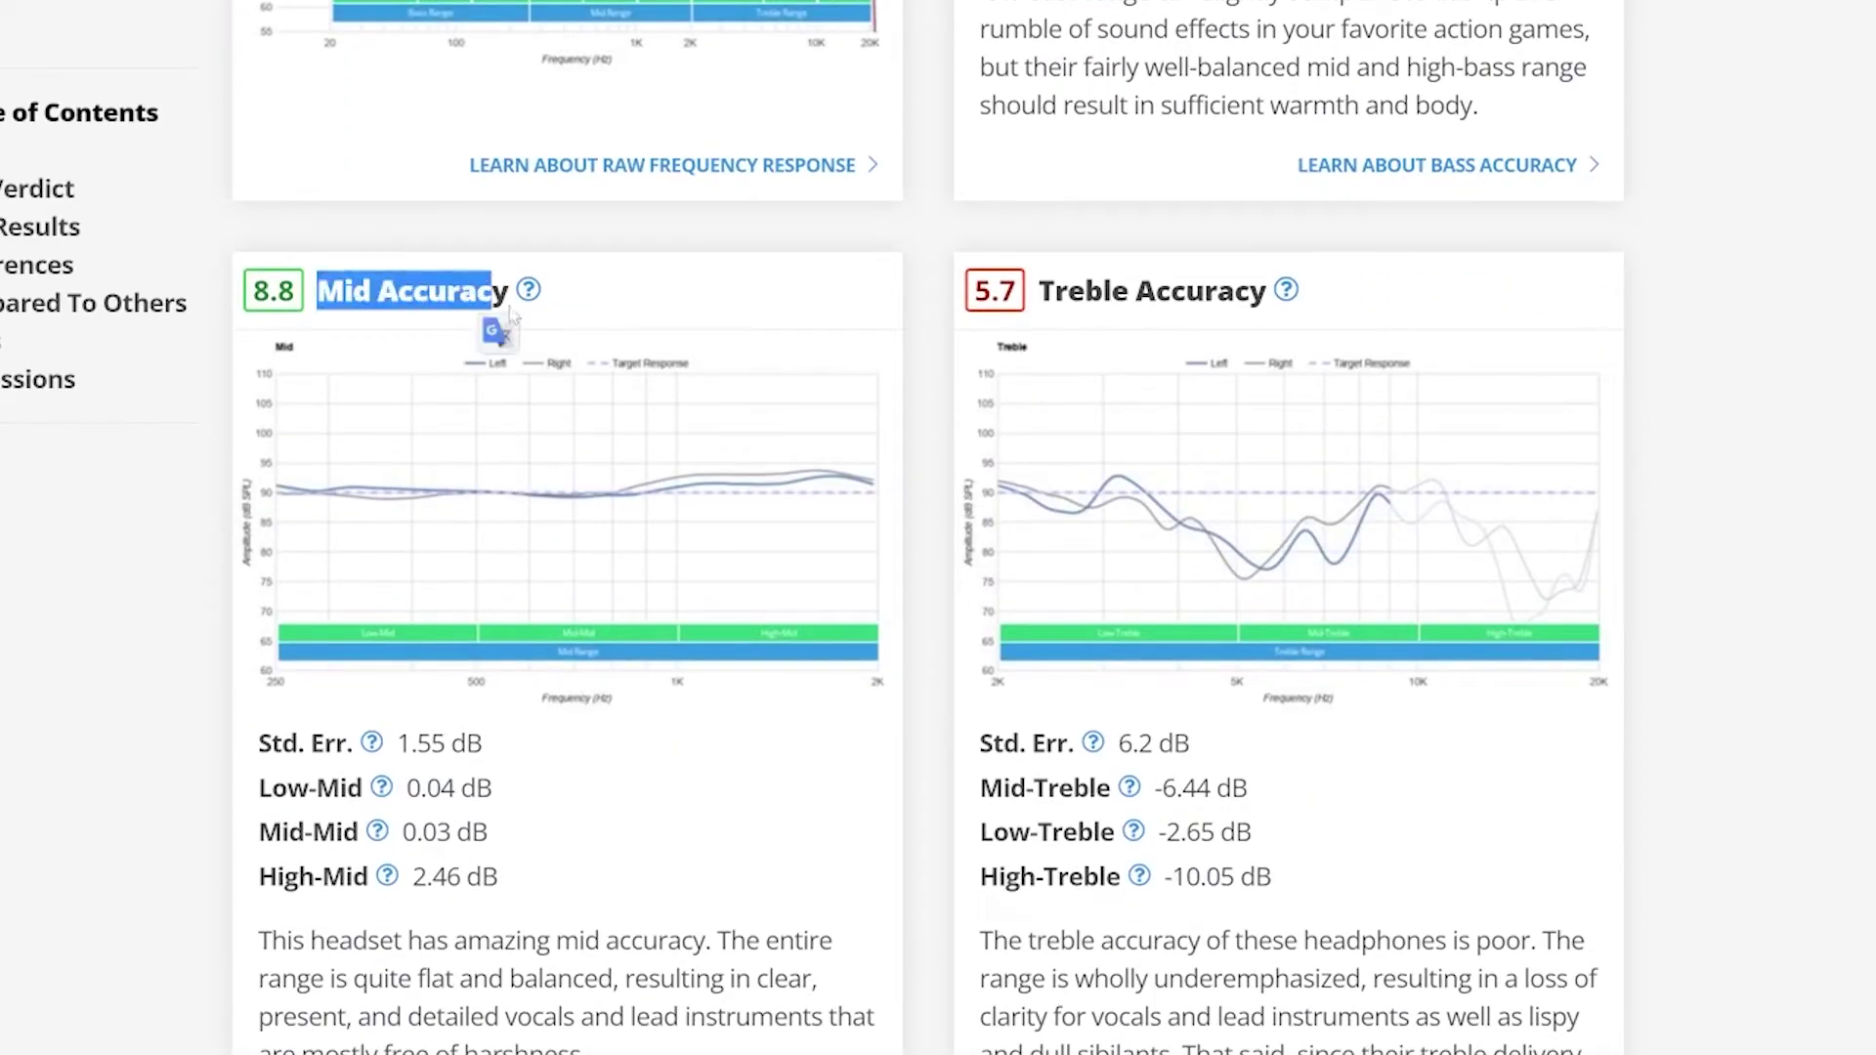
pyautogui.moveTo(1197, 788); pyautogui.dragTo(1183, 787)
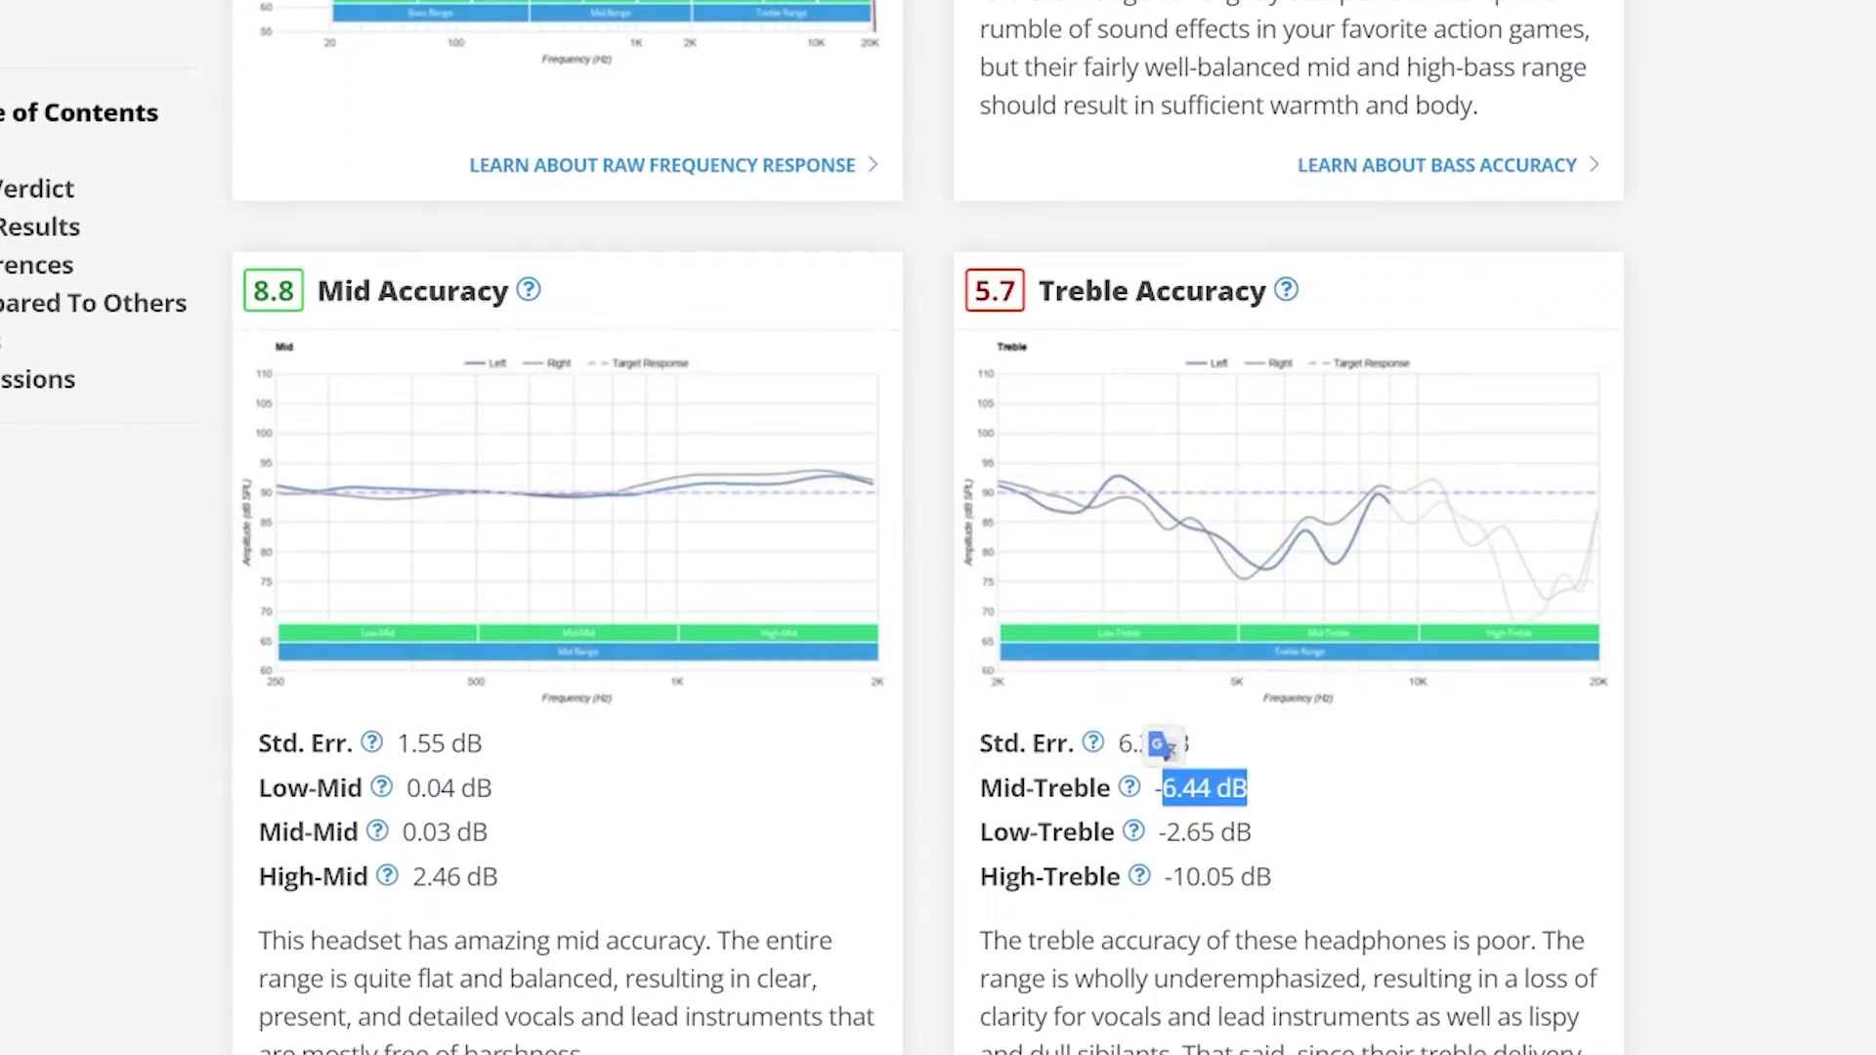
pyautogui.moveTo(1307, 895); pyautogui.dragTo(1162, 877)
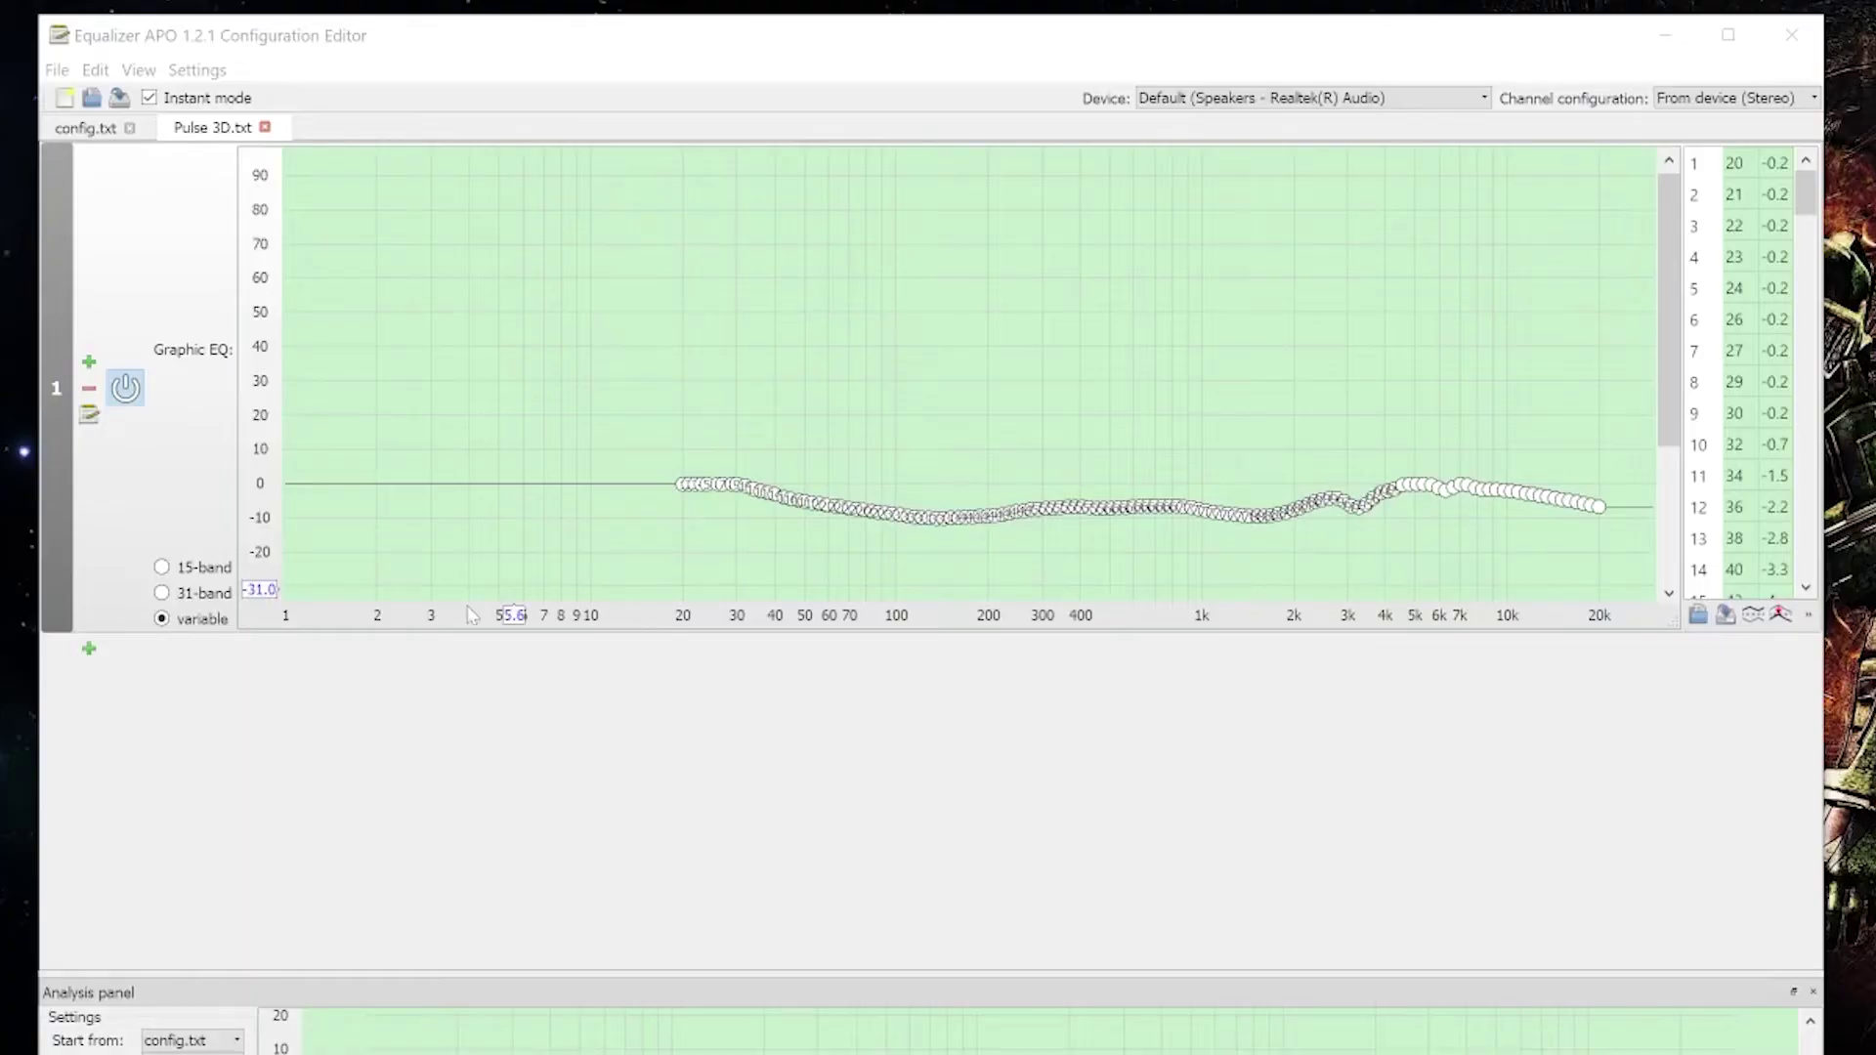
# Add a Control > Device entry, deselect all devices, and keep only Speakers (Wireless Stereo Headset).
pyautogui.click(89, 648)
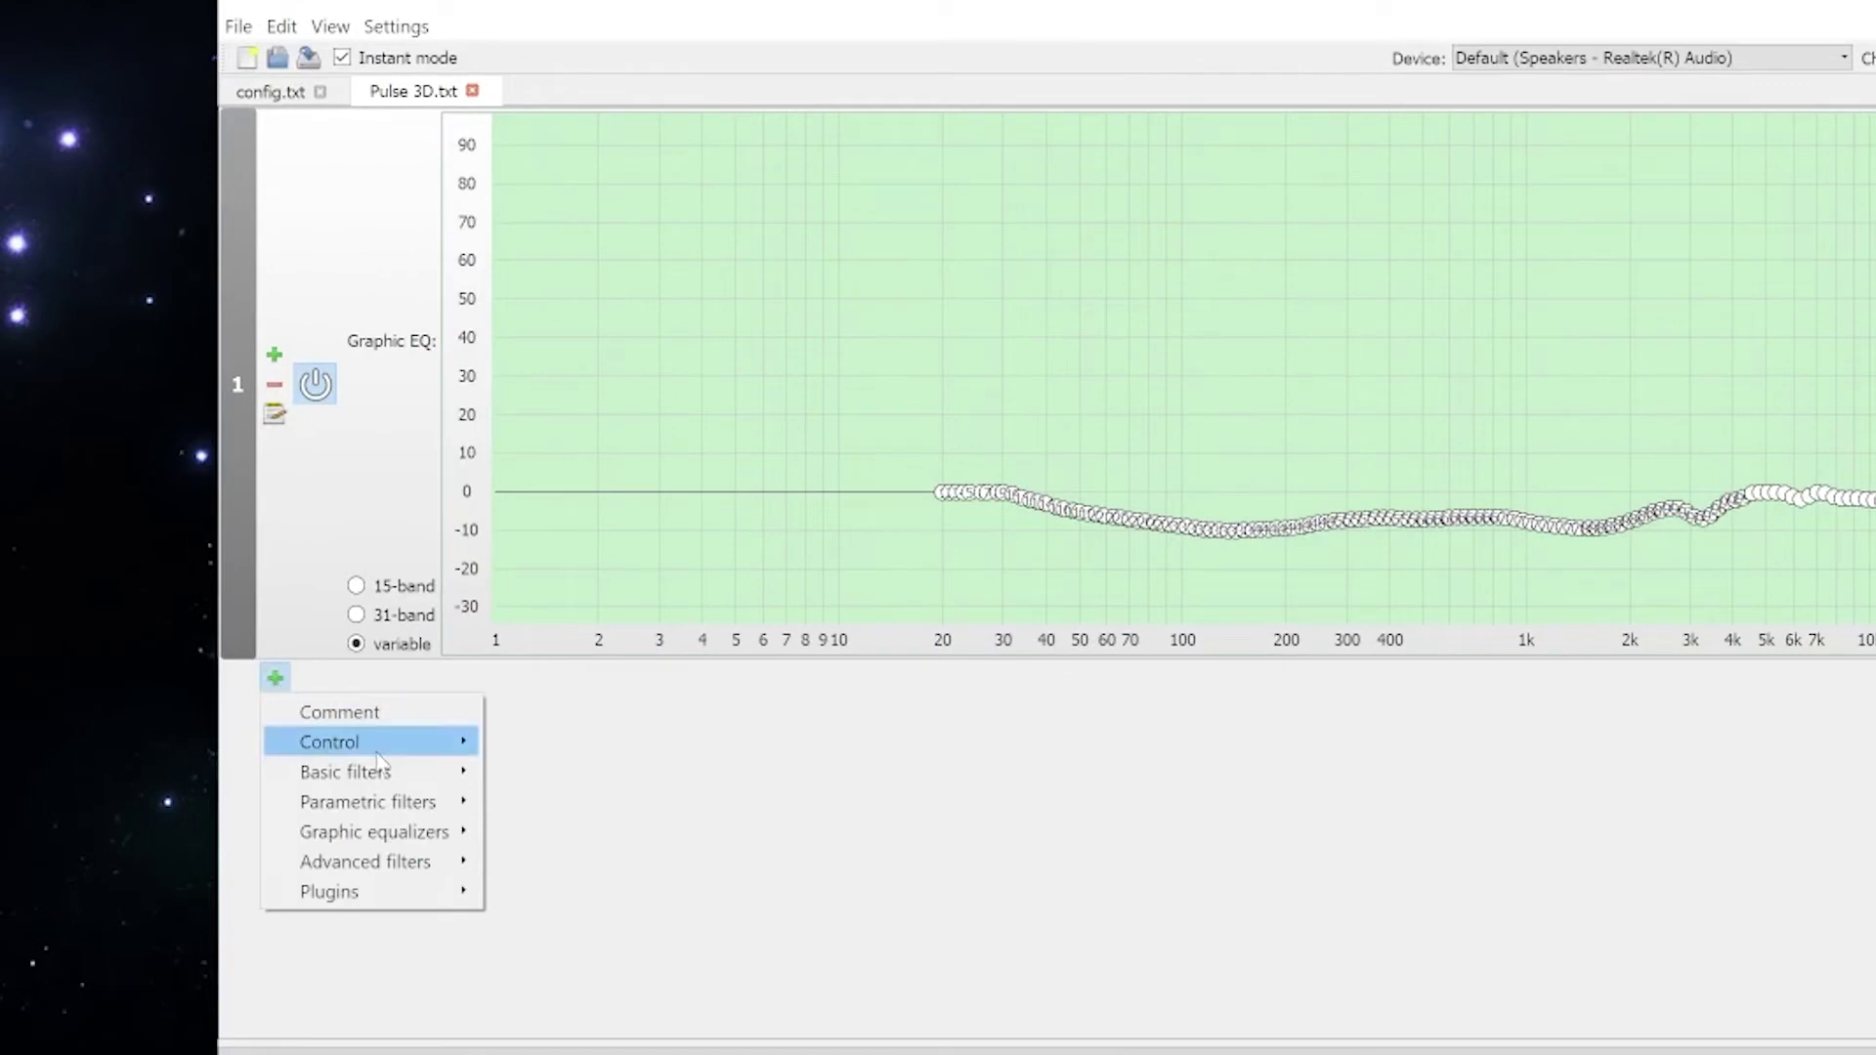
pyautogui.moveTo(377, 753)
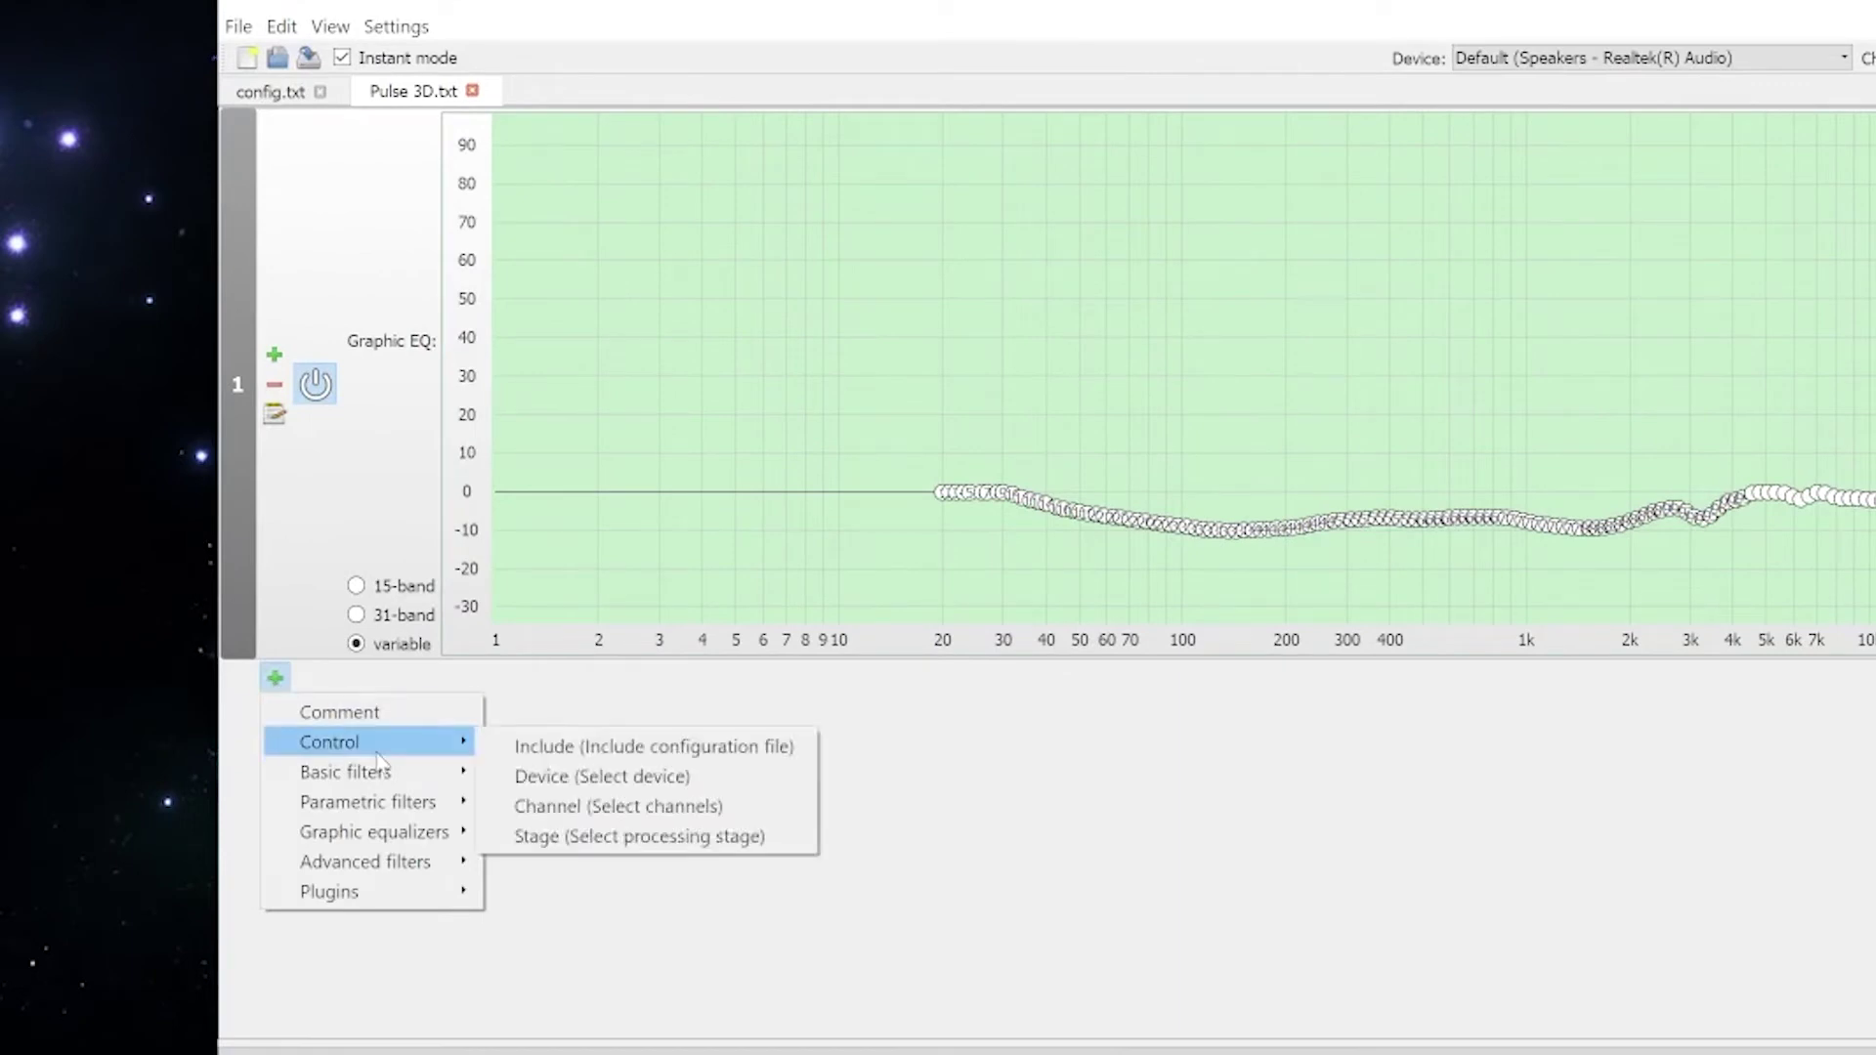
pyautogui.click(645, 776)
pyautogui.click(411, 716)
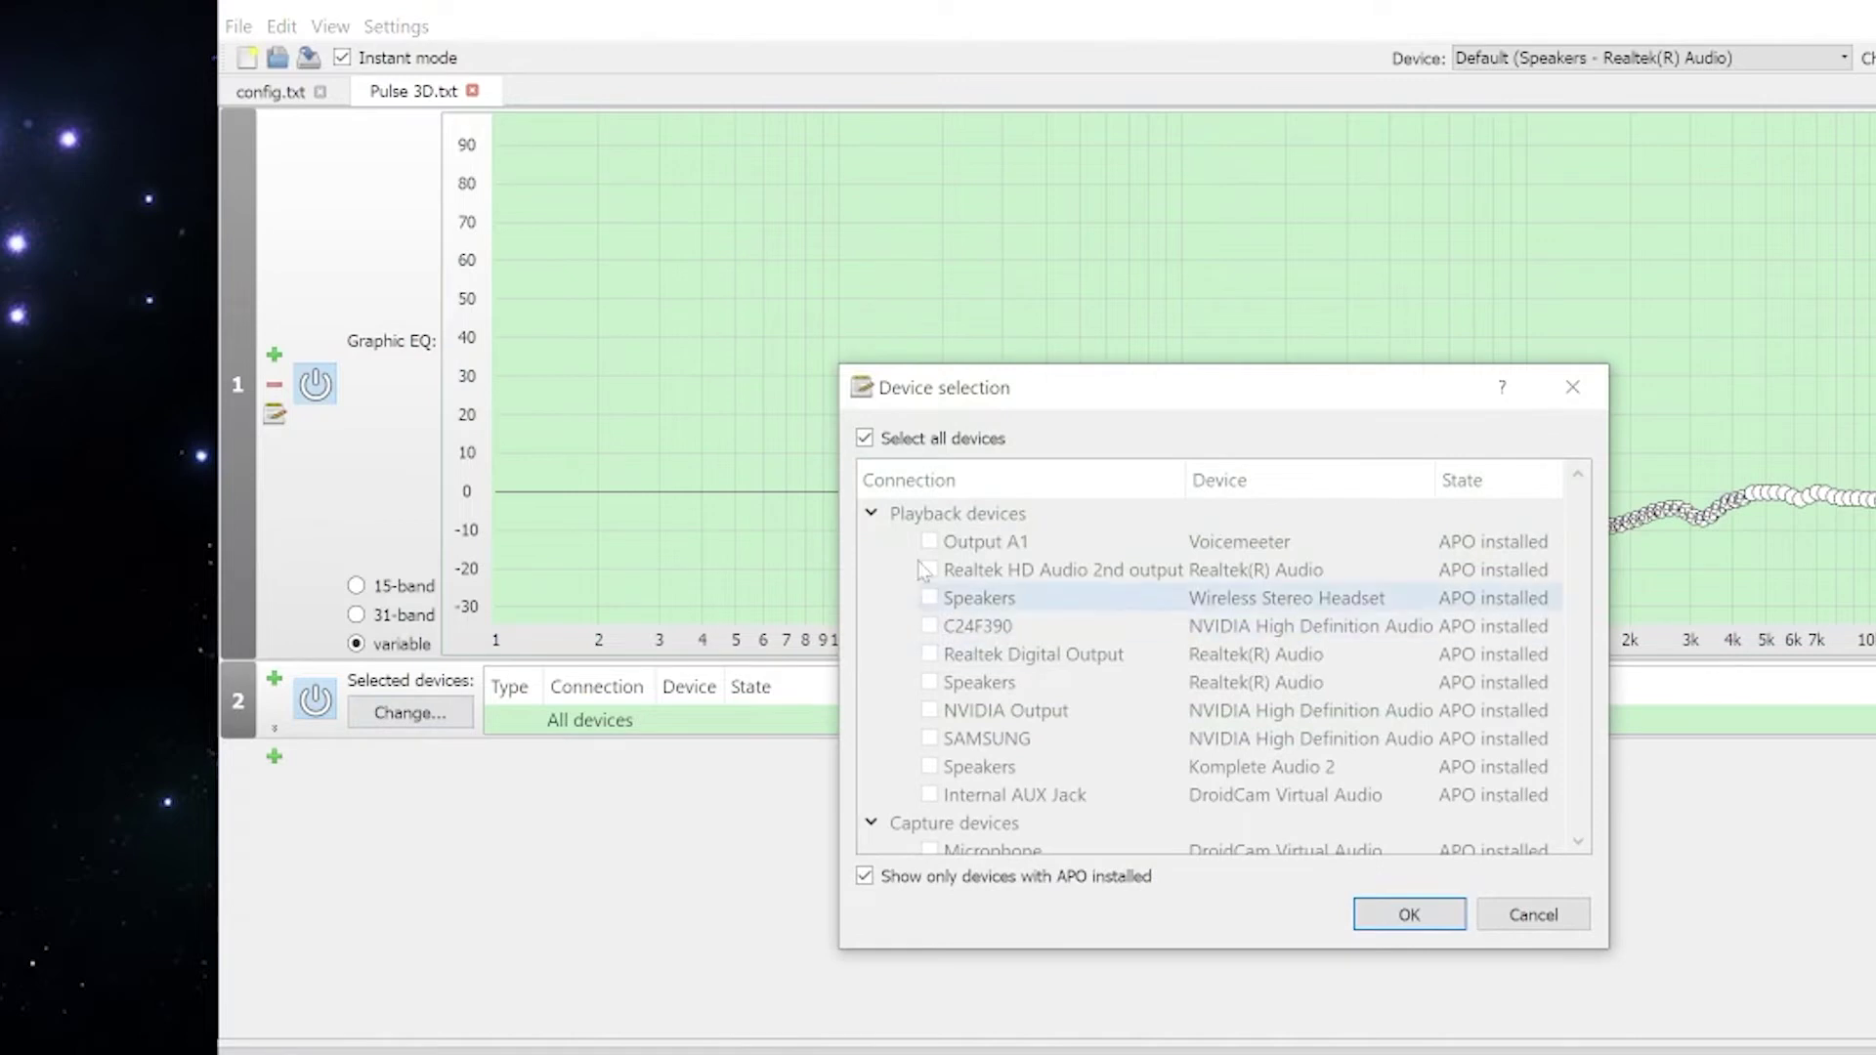
pyautogui.click(864, 438)
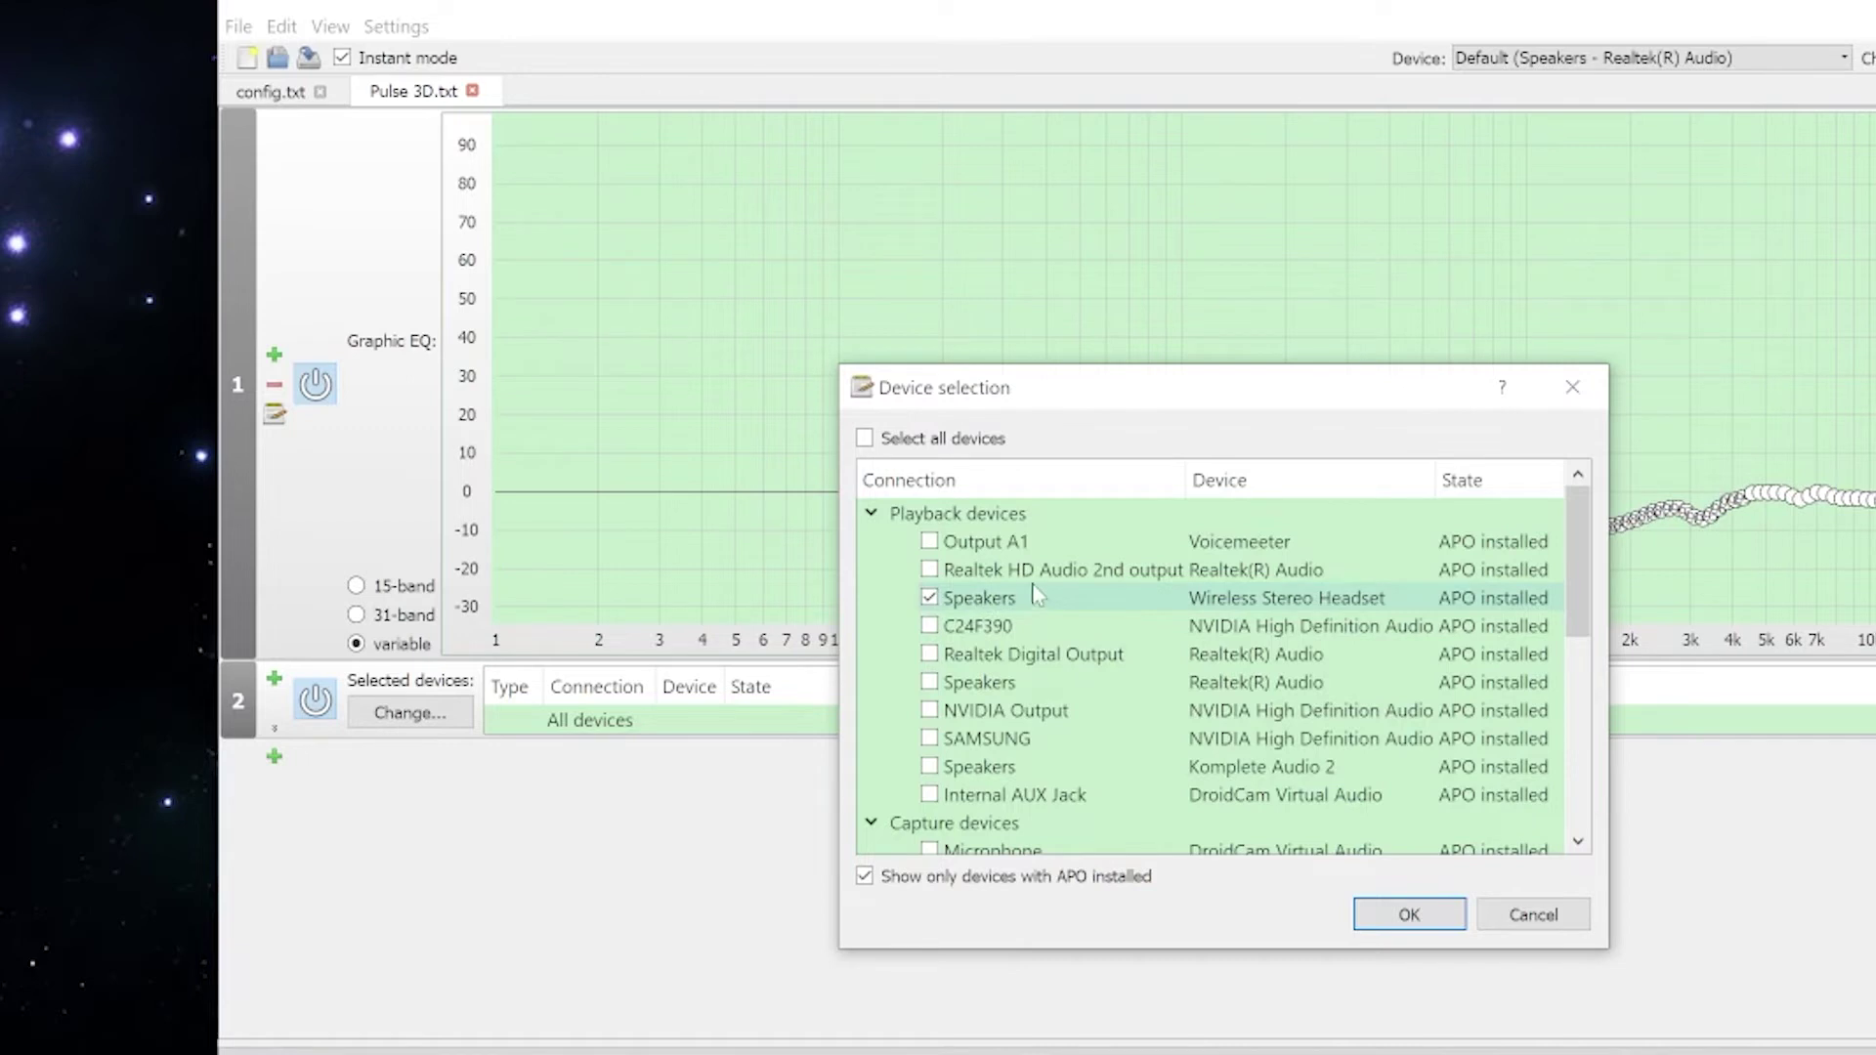
pyautogui.click(1402, 910)
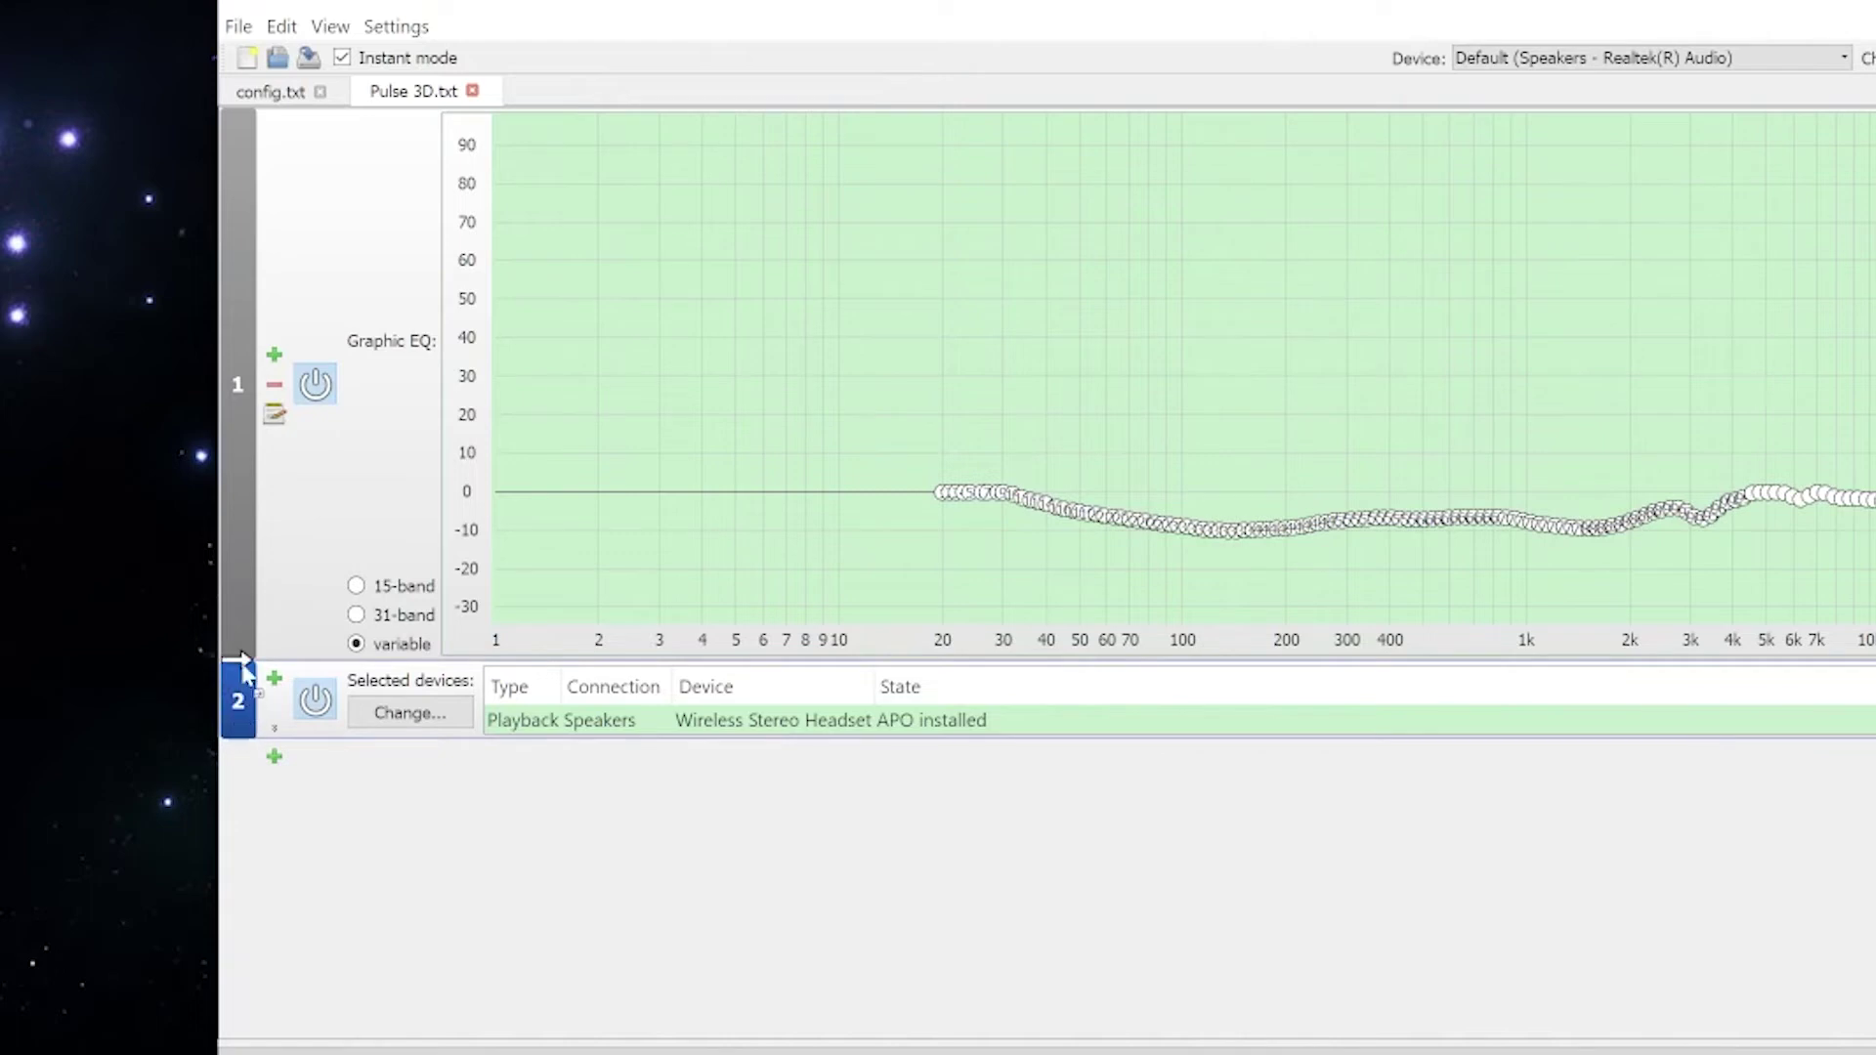
# Move Pulse 3D.txt's Selected devices filter above the Graphic EQ, verify config.txt's include, and go to Spotify.
pyautogui.moveTo(244, 121); pyautogui.dragTo(237, 103)
pyautogui.moveTo(245, 119); pyautogui.dragTo(237, 102)
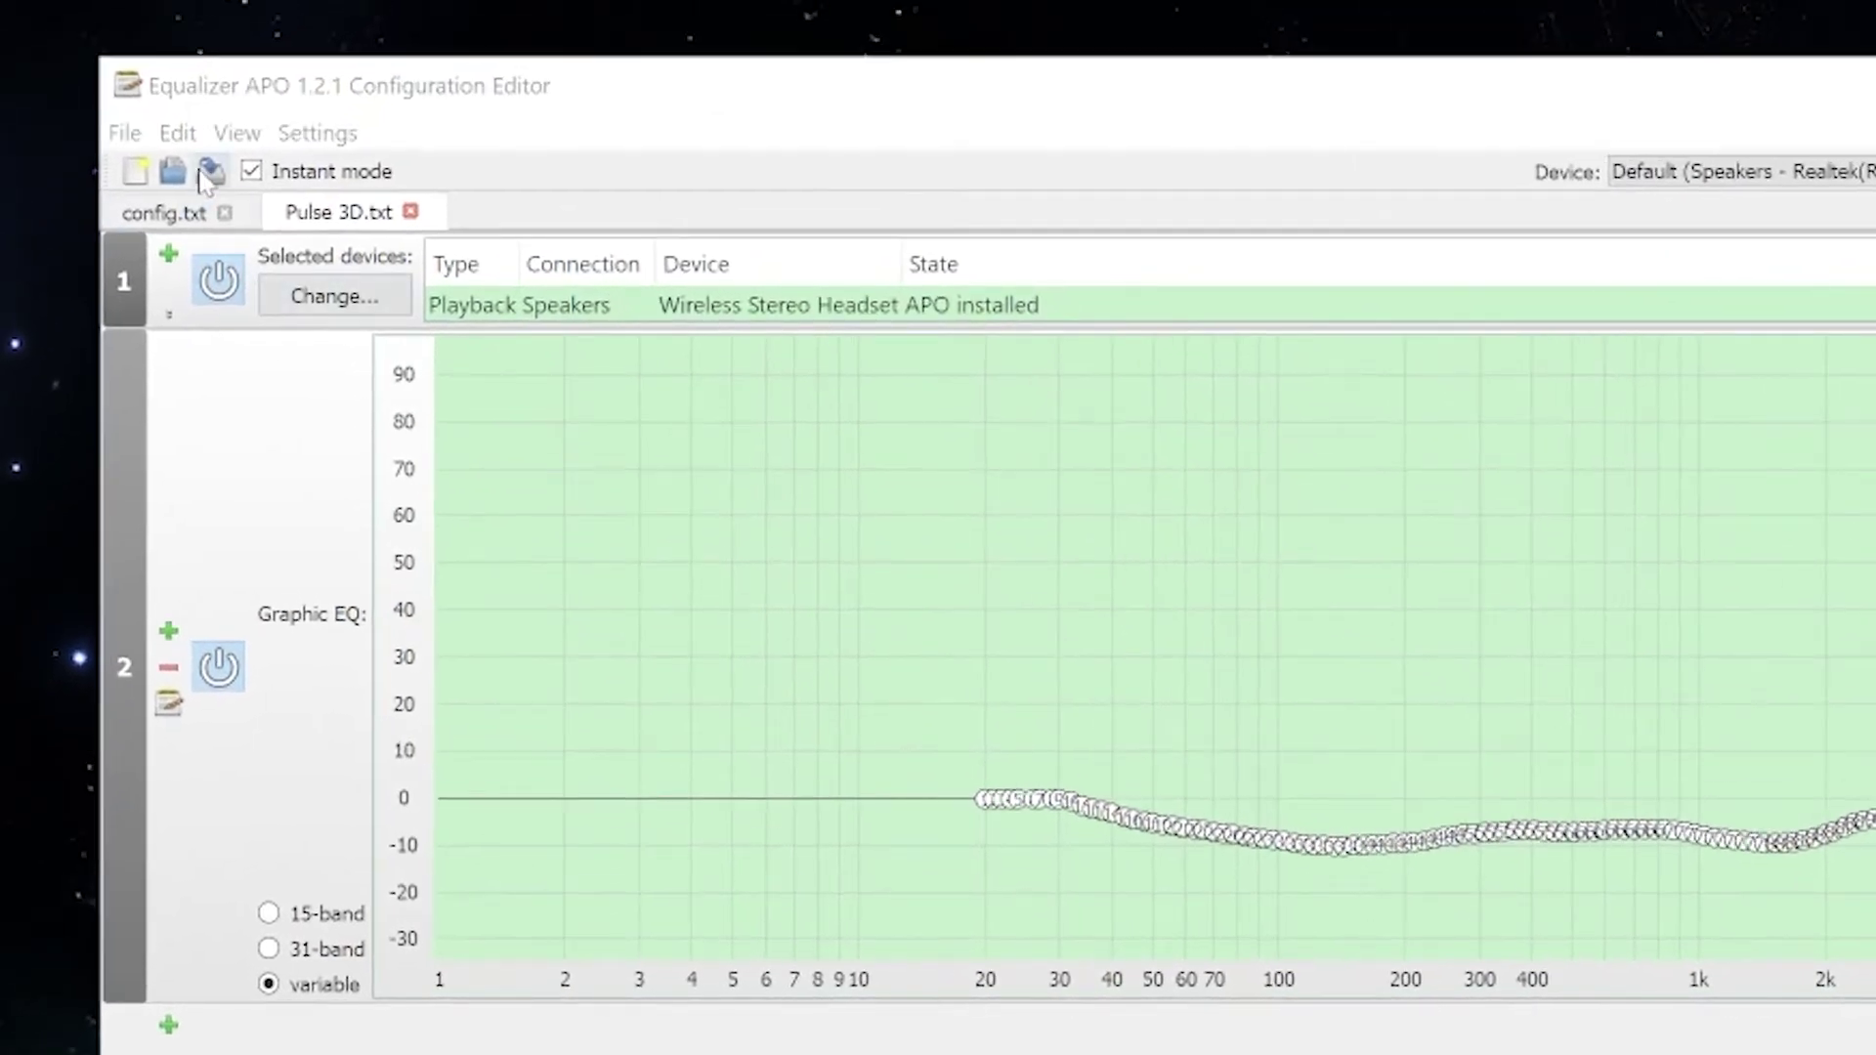
pyautogui.click(195, 205)
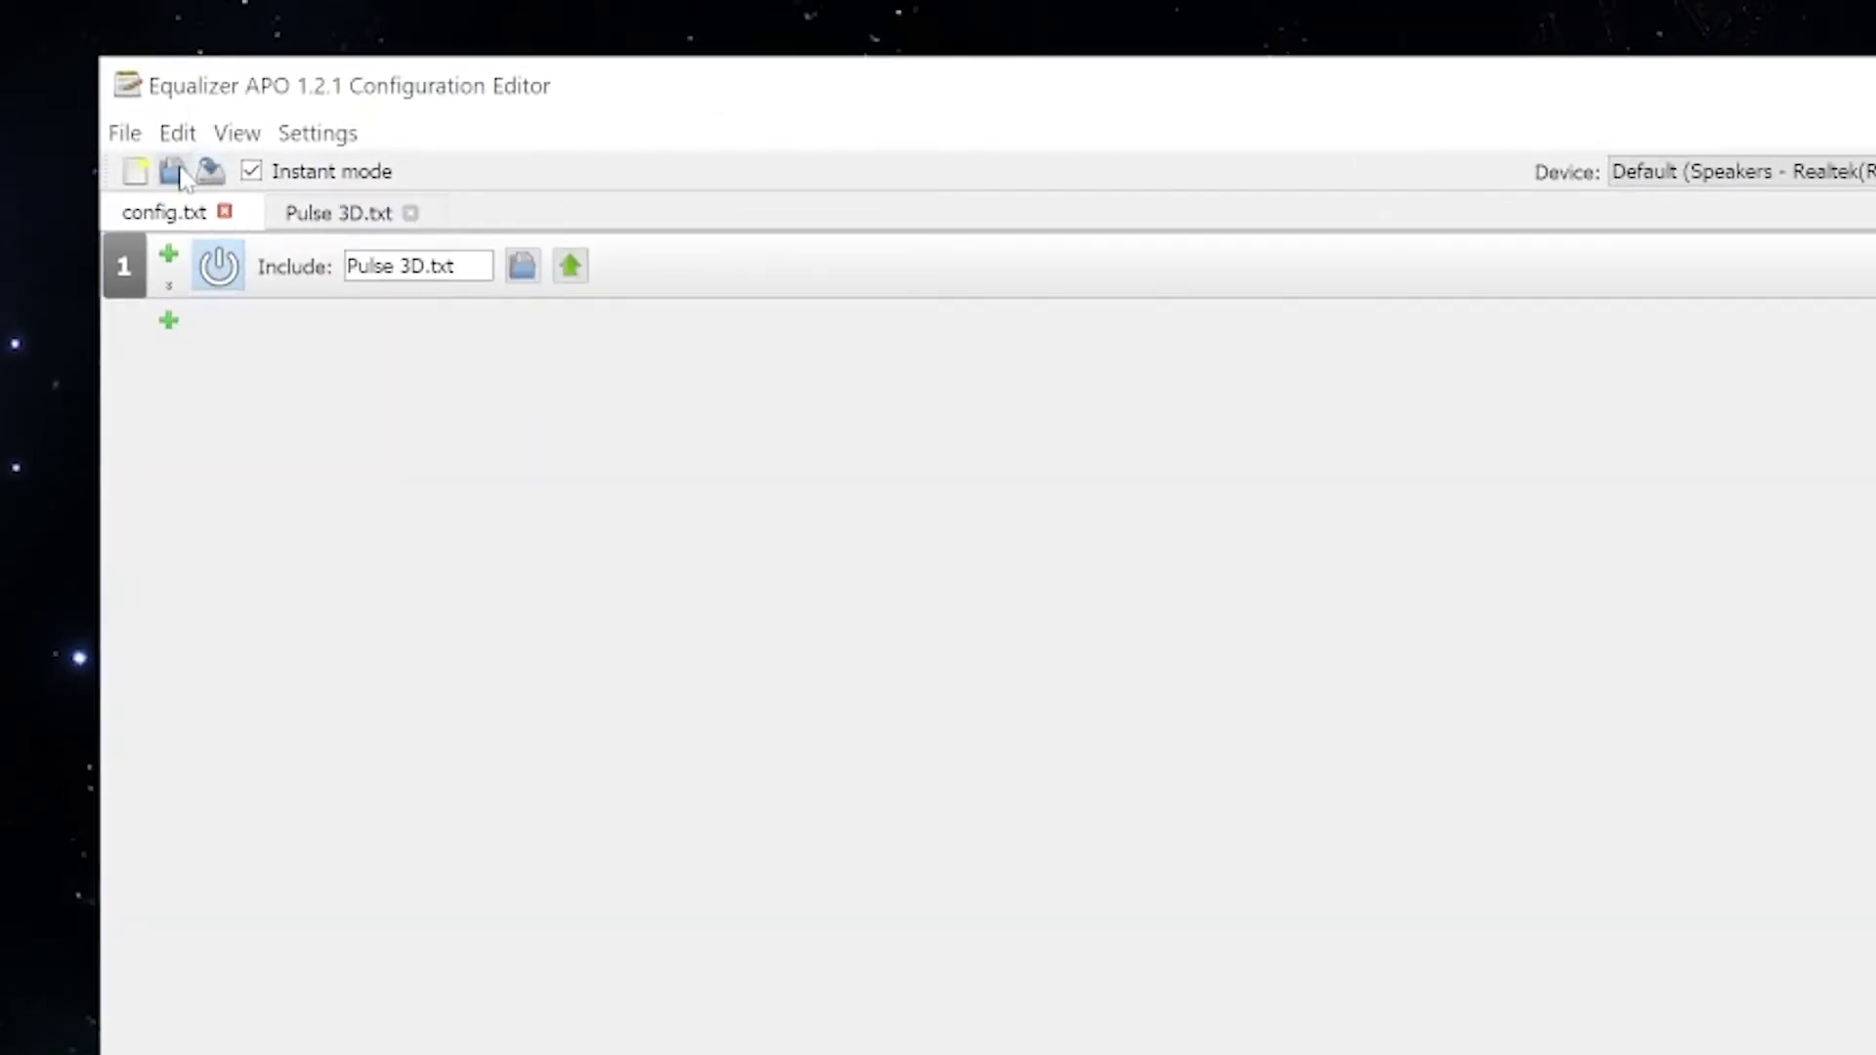
pyautogui.hotkey('alt', 'Tab')
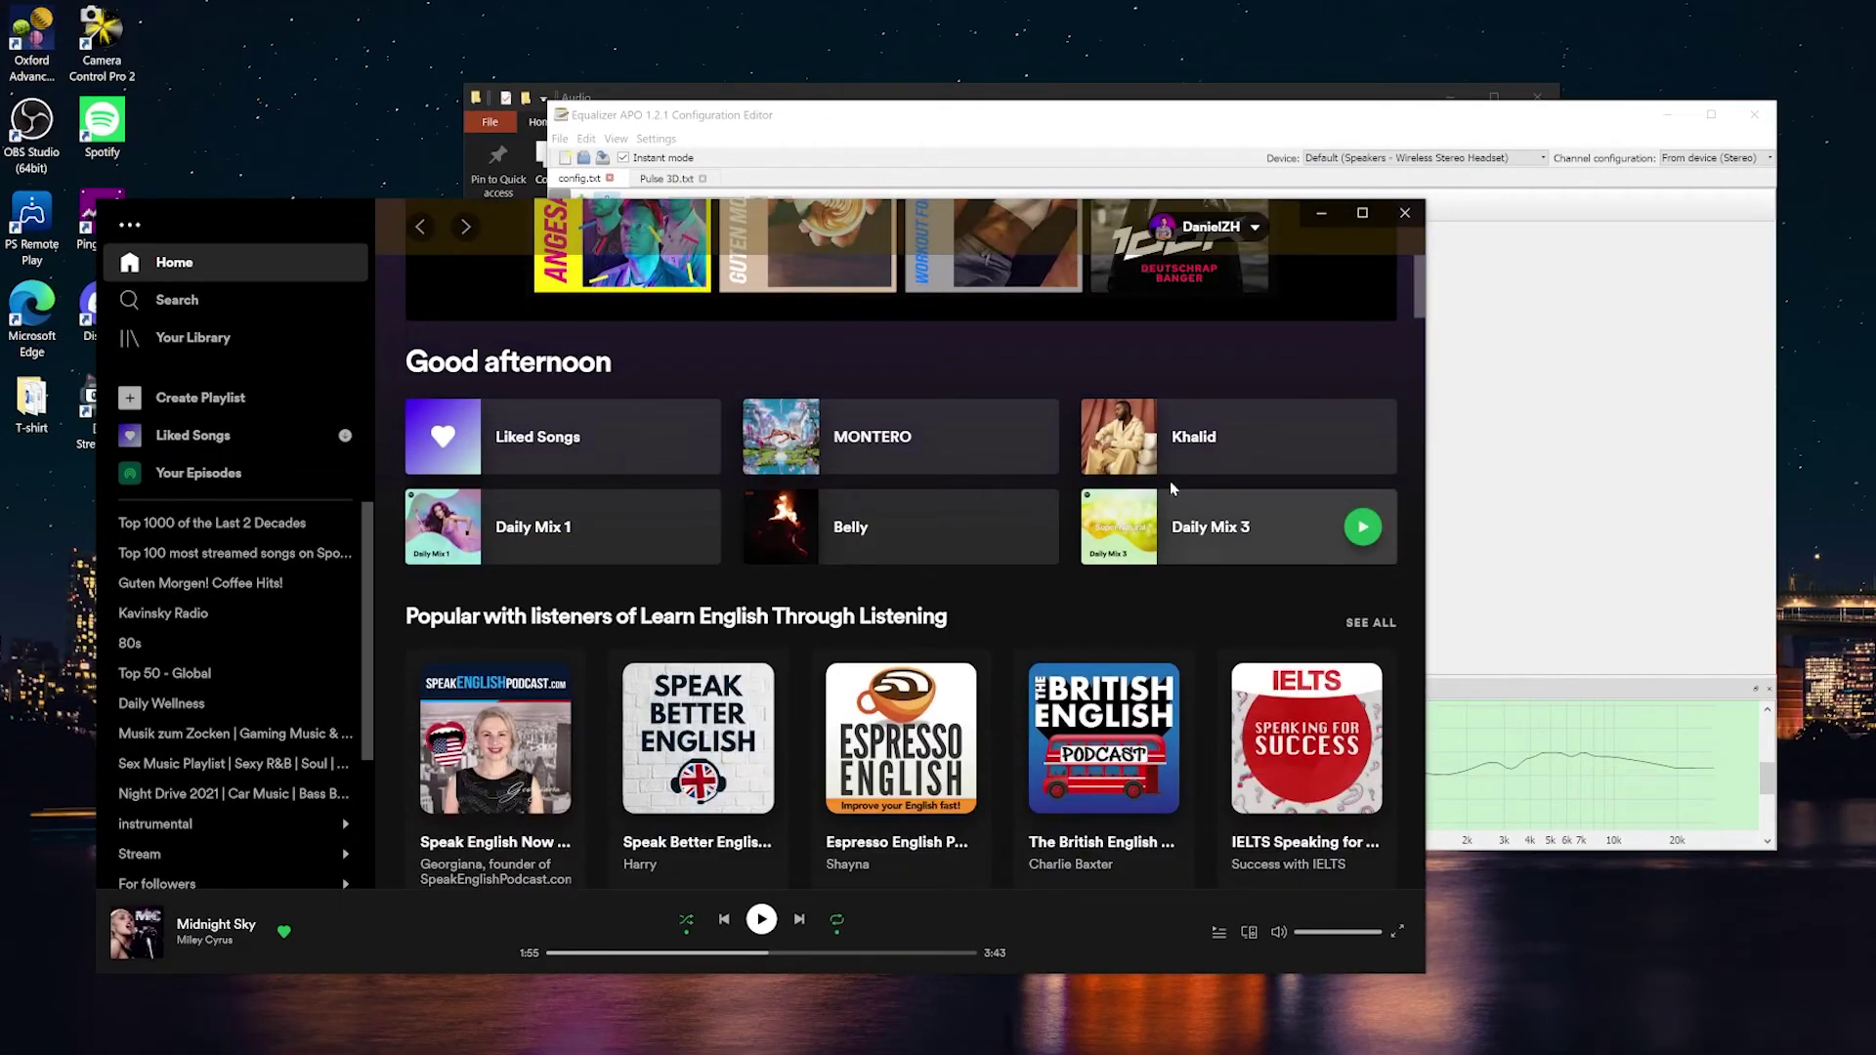
# Play Khalid's 'Better' from his liked songs and switch config.txt's Pulse 3D.txt include back on.
pyautogui.click(1172, 440)
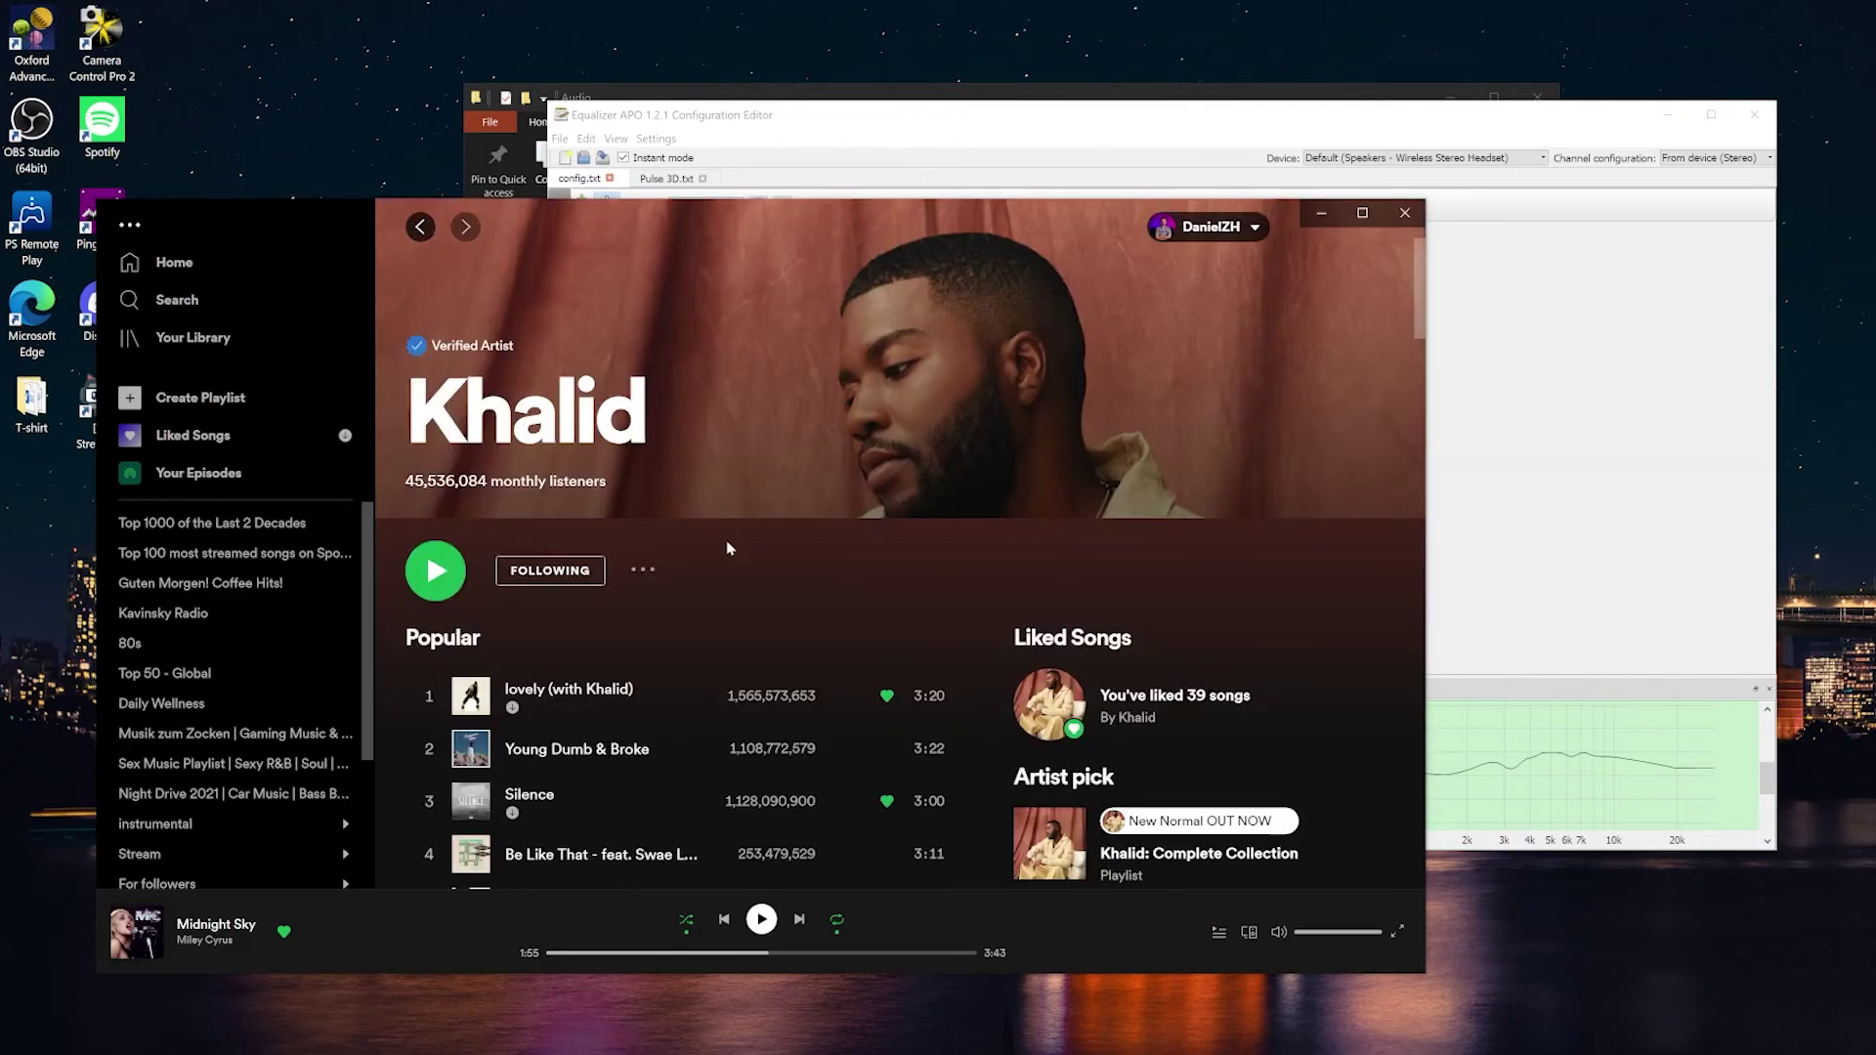
pyautogui.scroll(-3, 745, 649)
pyautogui.click(1130, 473)
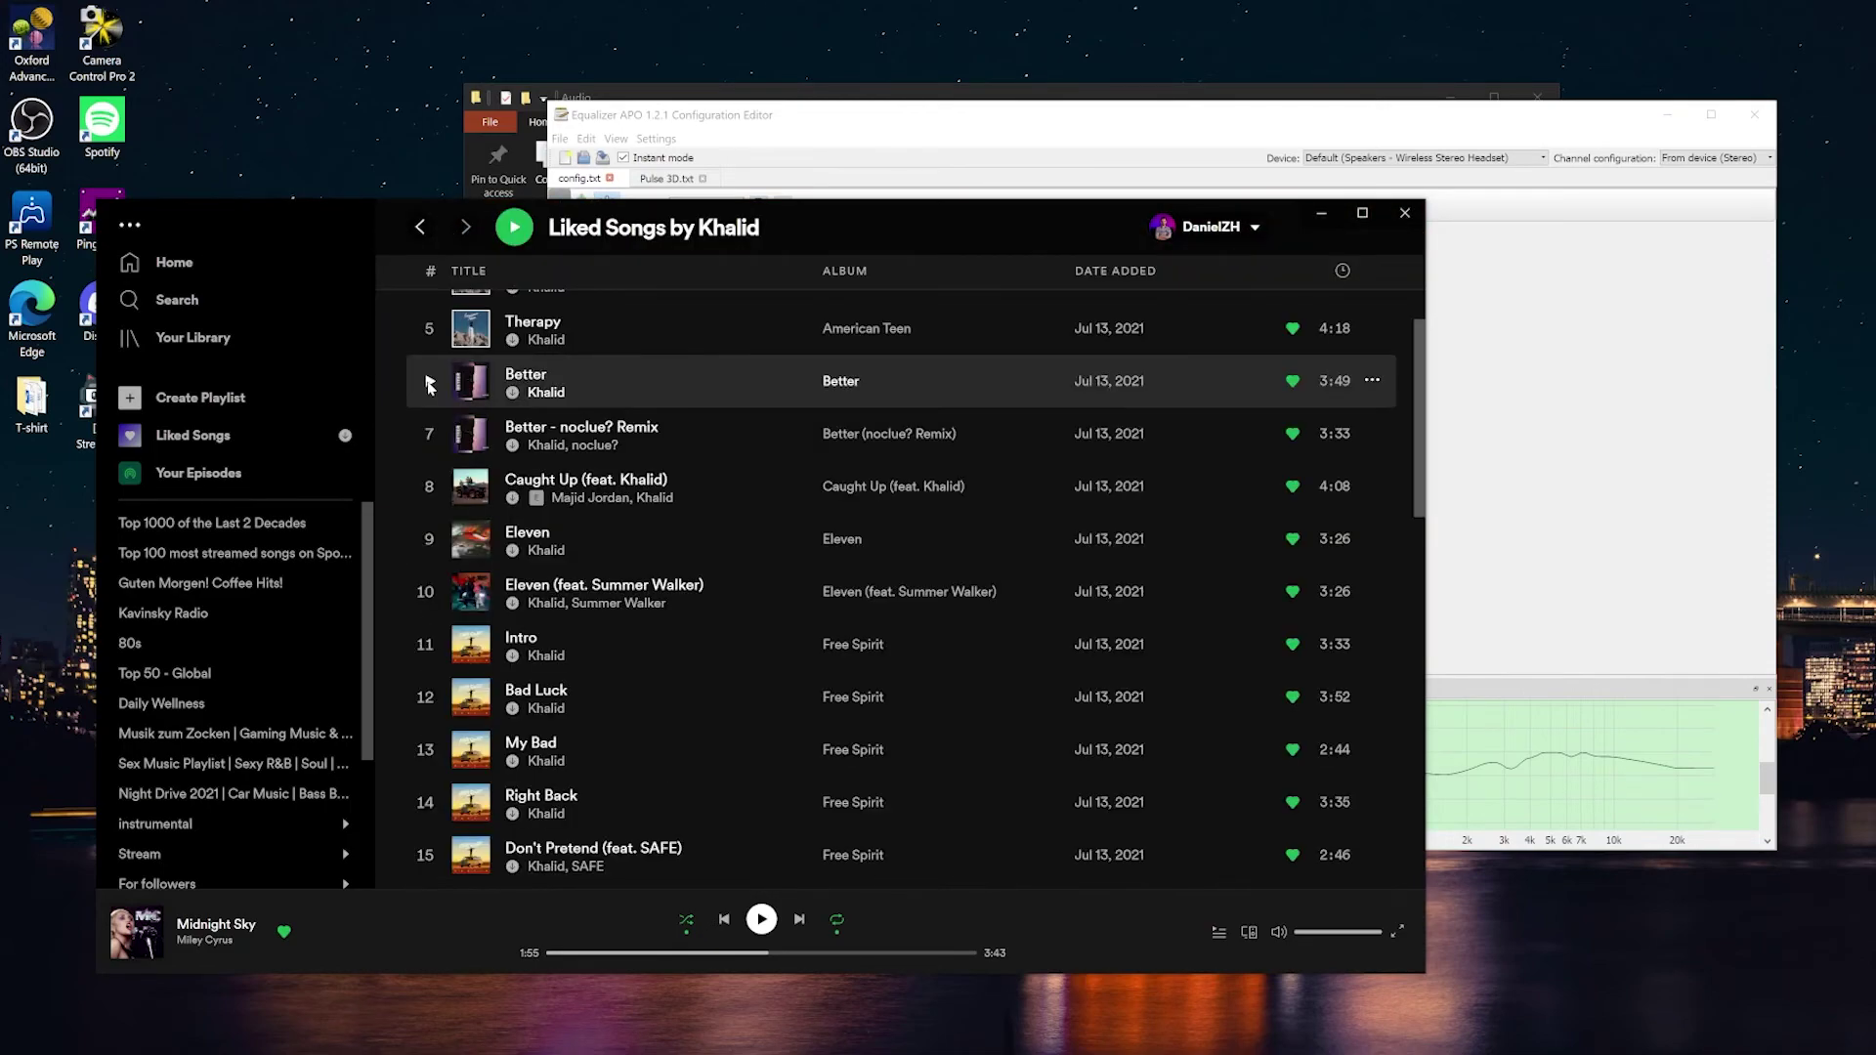
pyautogui.click(427, 383)
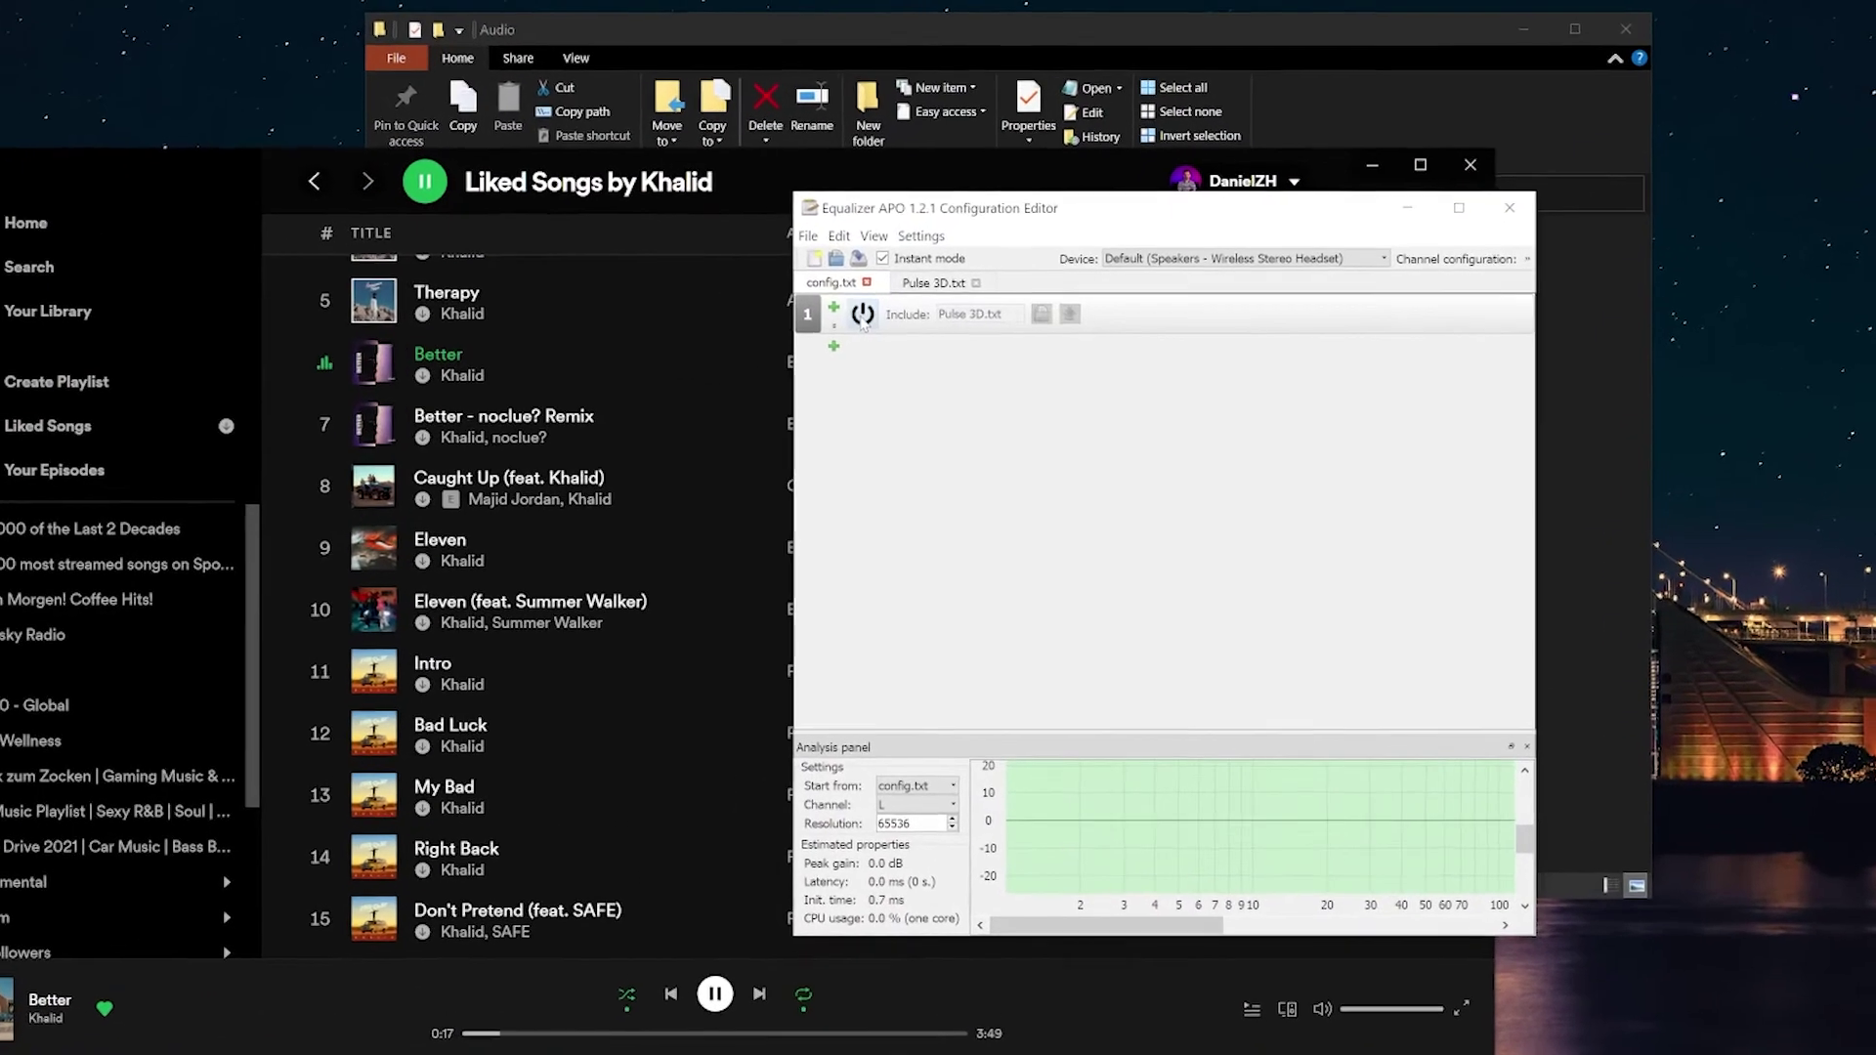
pyautogui.click(846, 298)
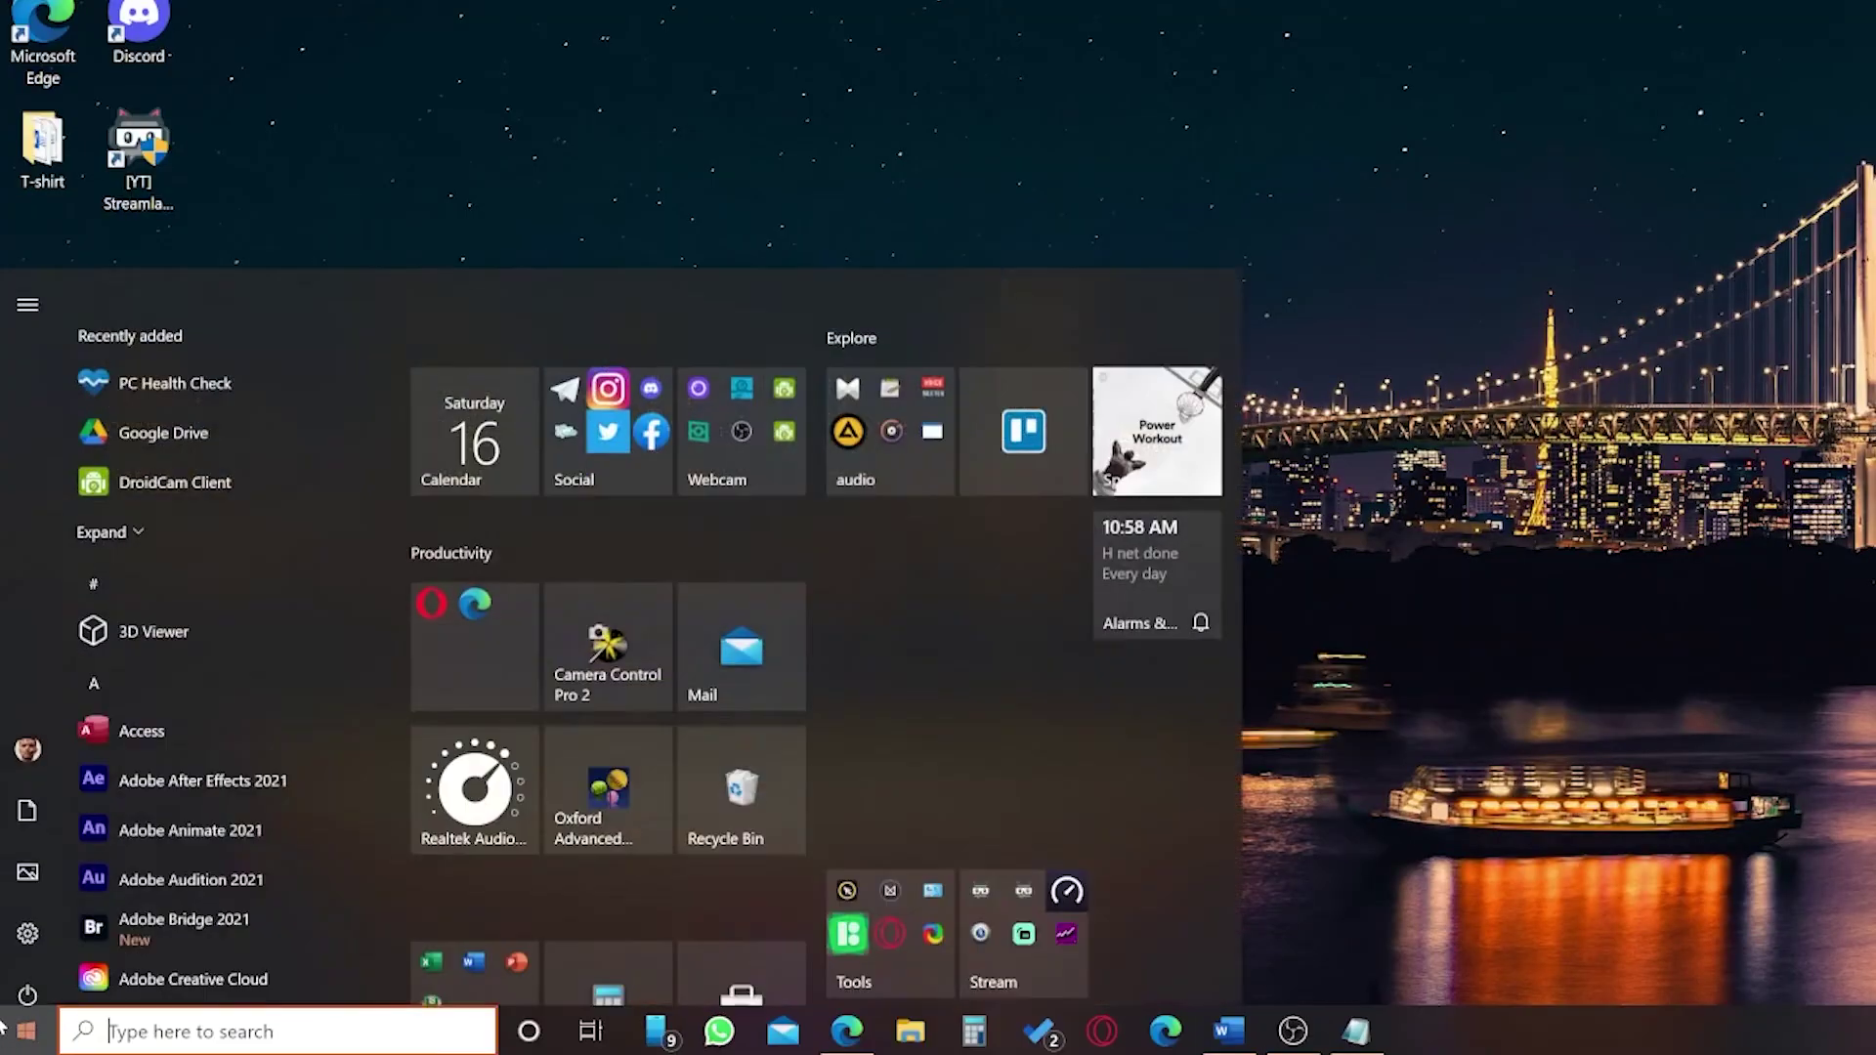
# Launch Configurator from the Equalizer APO 1.2.1 folder in the Start menu.
pyautogui.scroll(-6, 313, 684)
pyautogui.scroll(-10, 264, 721)
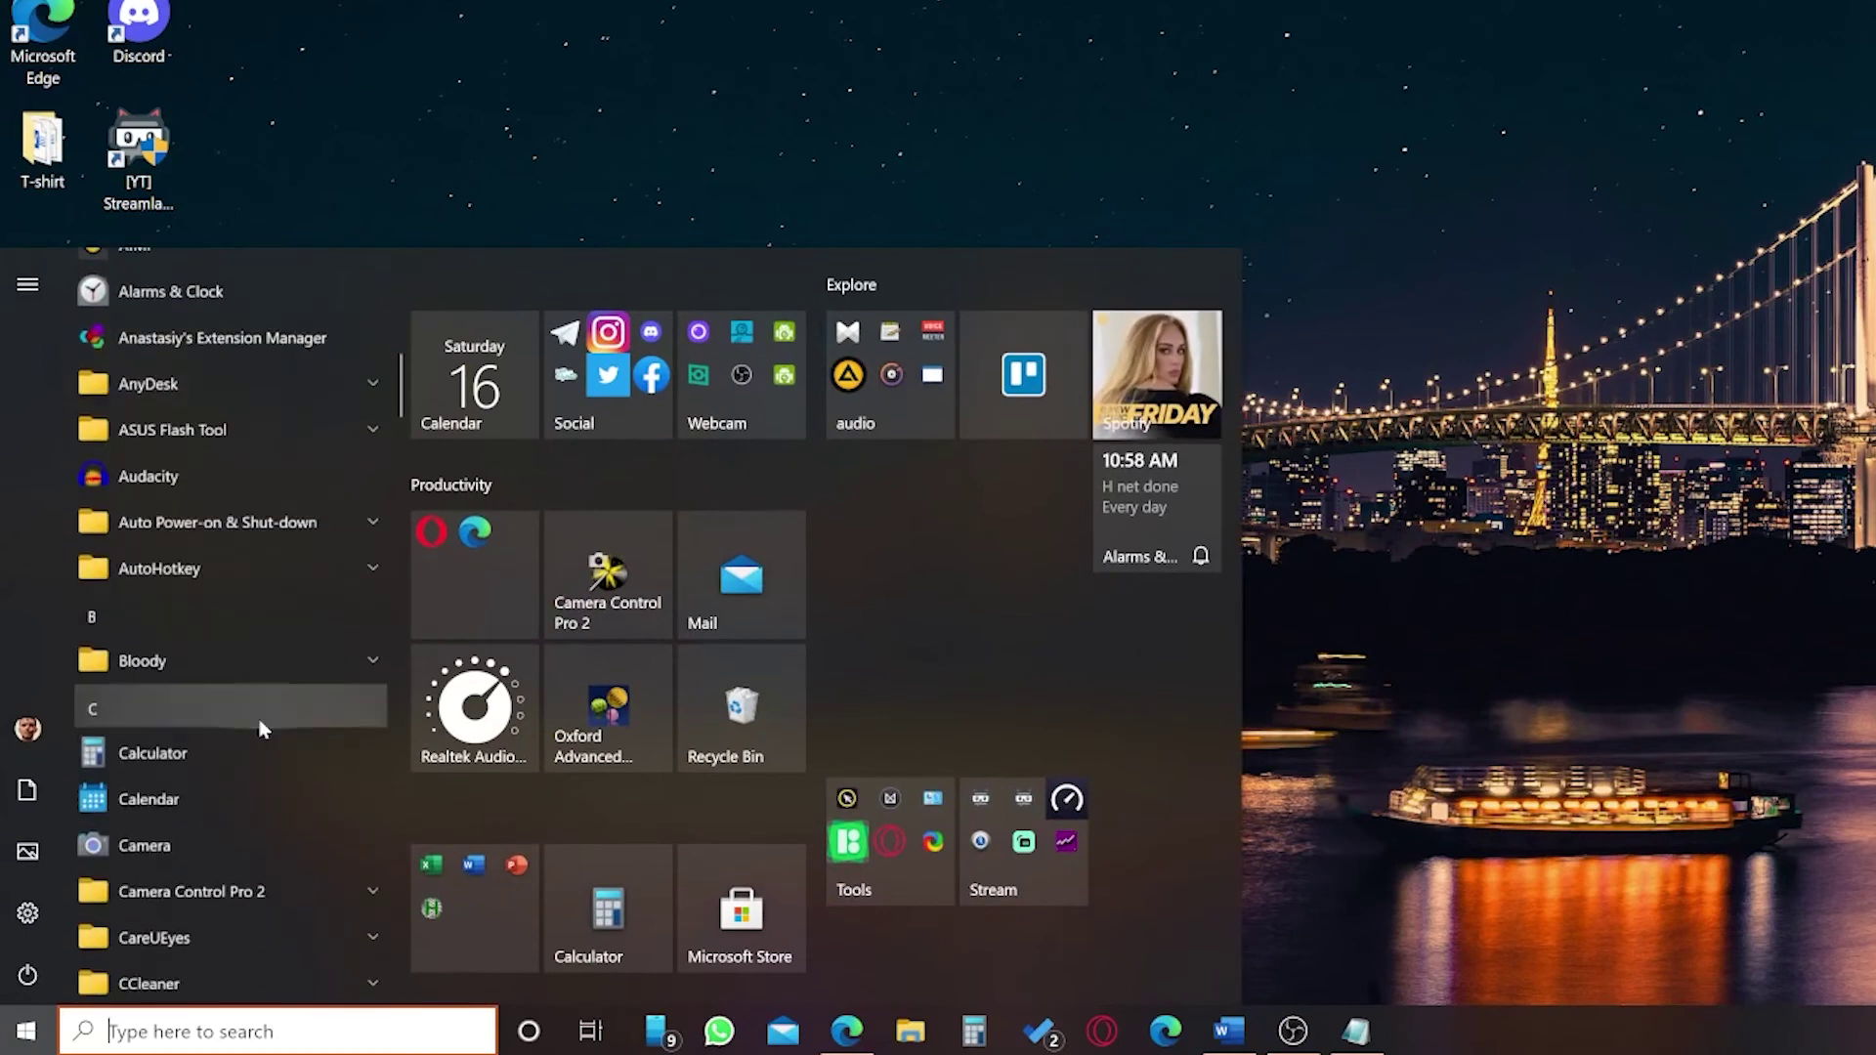
pyautogui.scroll(-5, 213, 644)
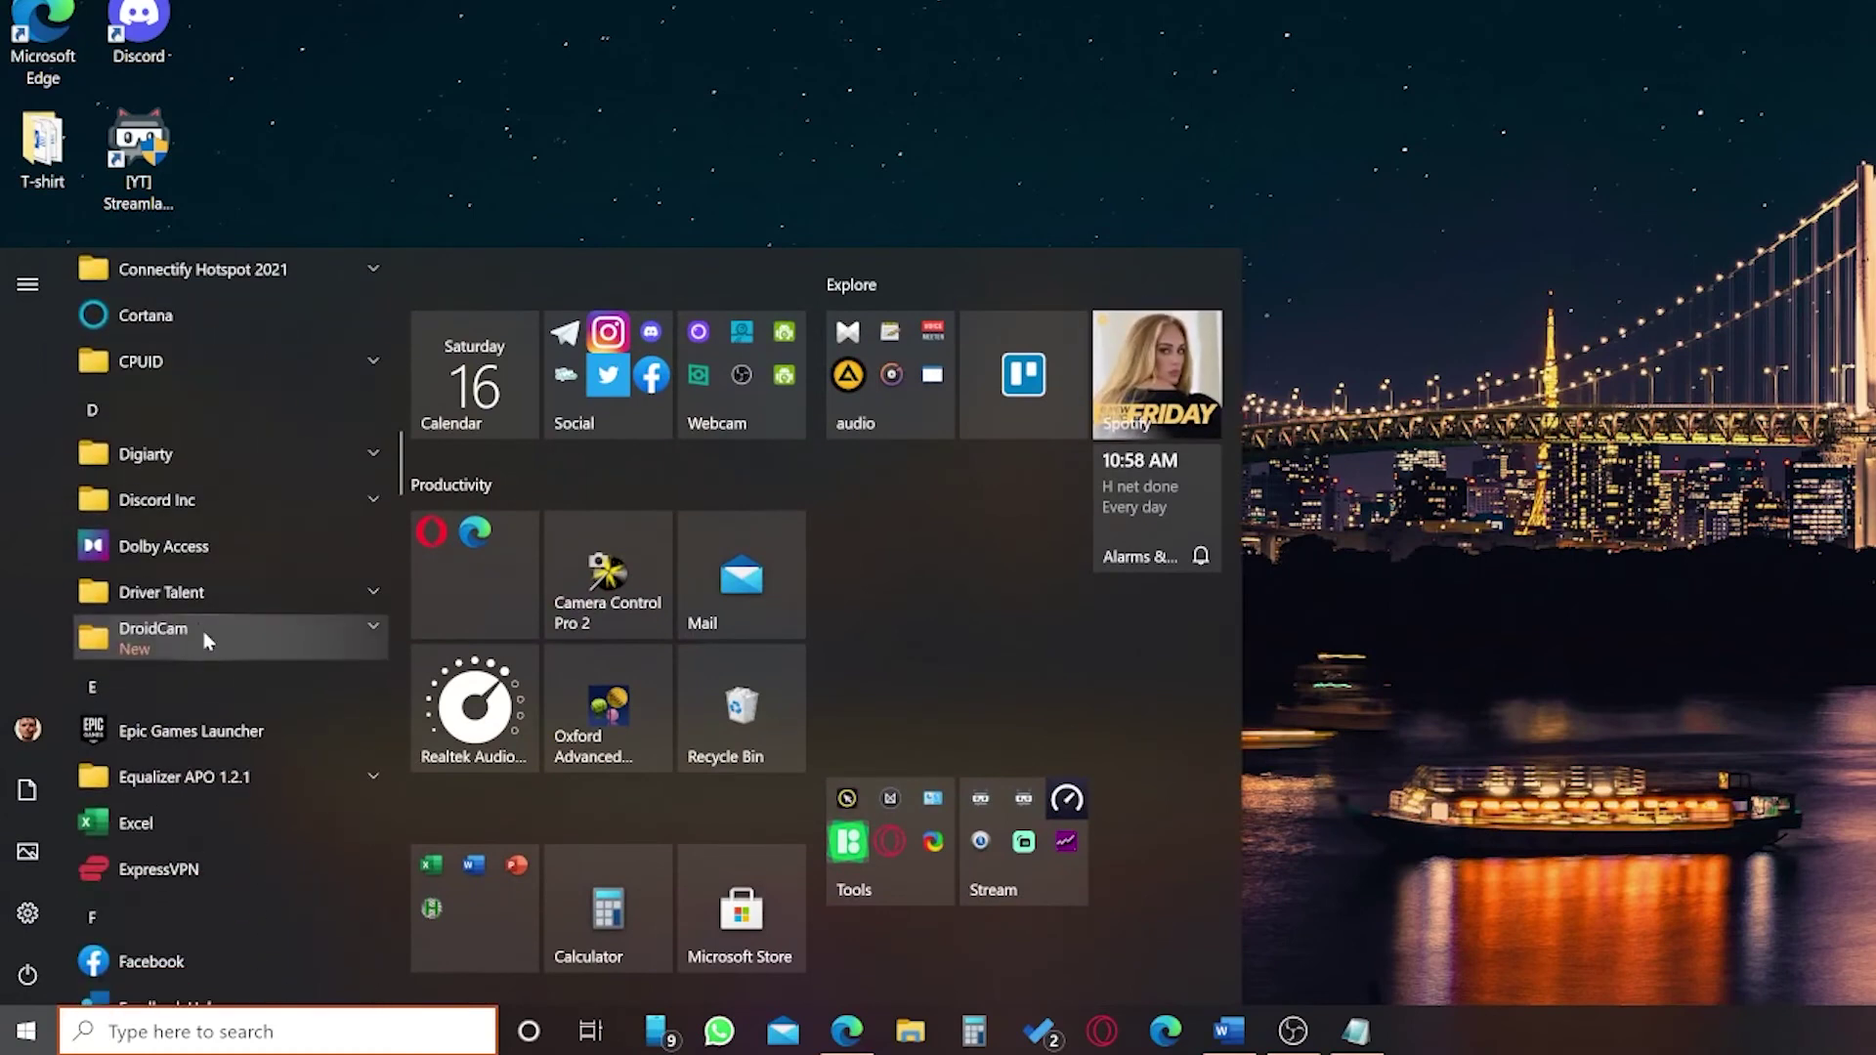
pyautogui.click(232, 440)
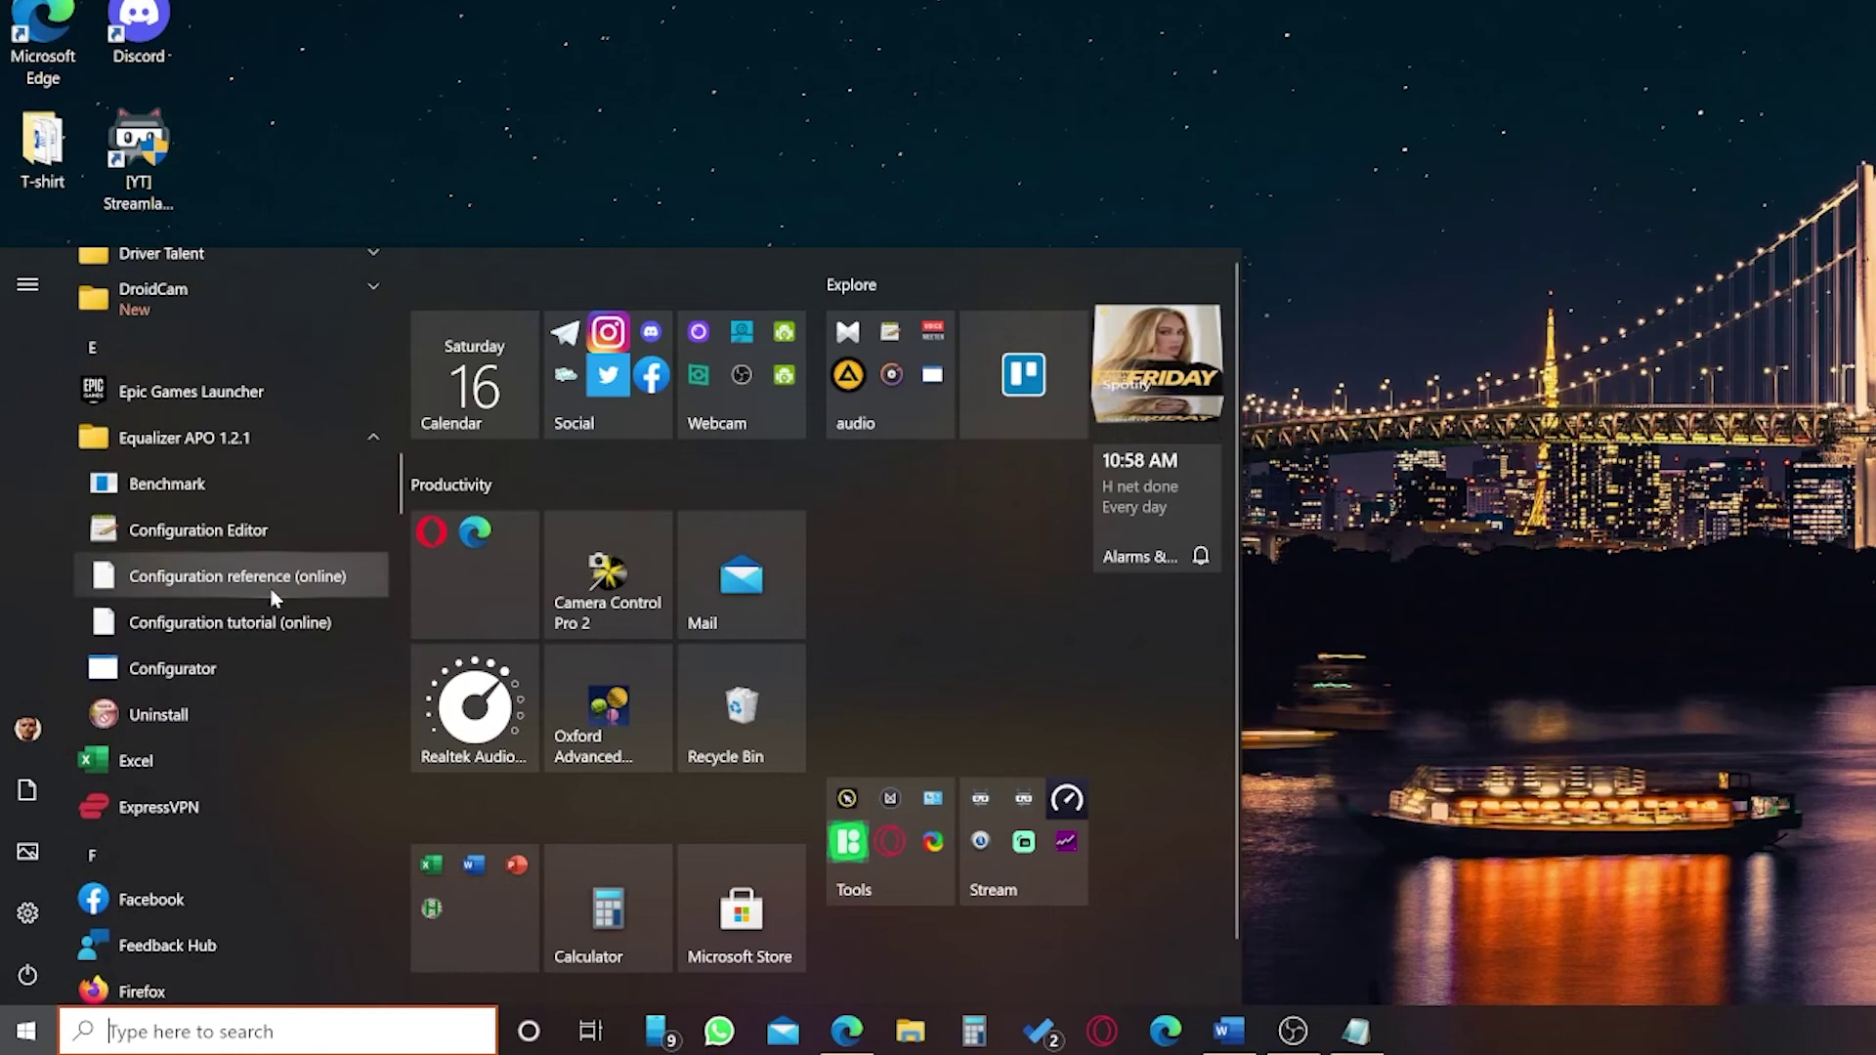
pyautogui.click(174, 662)
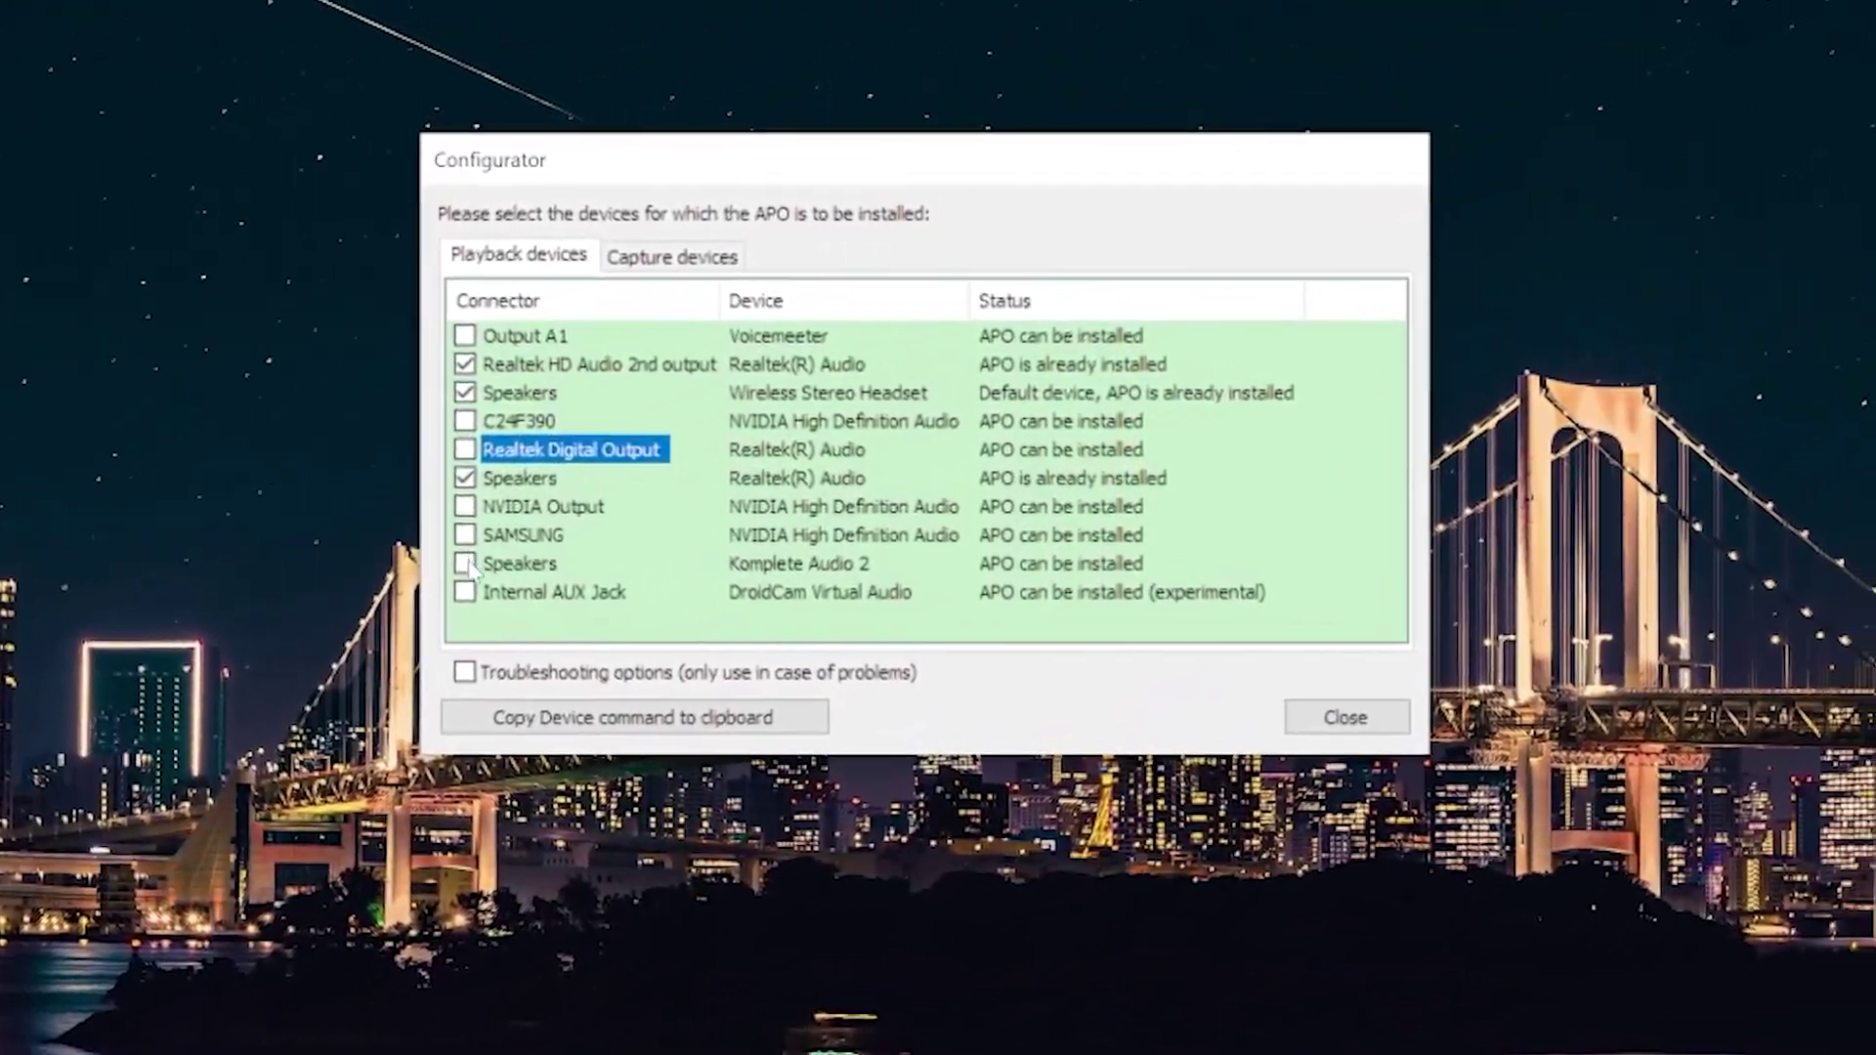
# Tick the SAMSUNG playback output and the Komplete Audio 2 microphone under Capture devices.
pyautogui.click(943, 356)
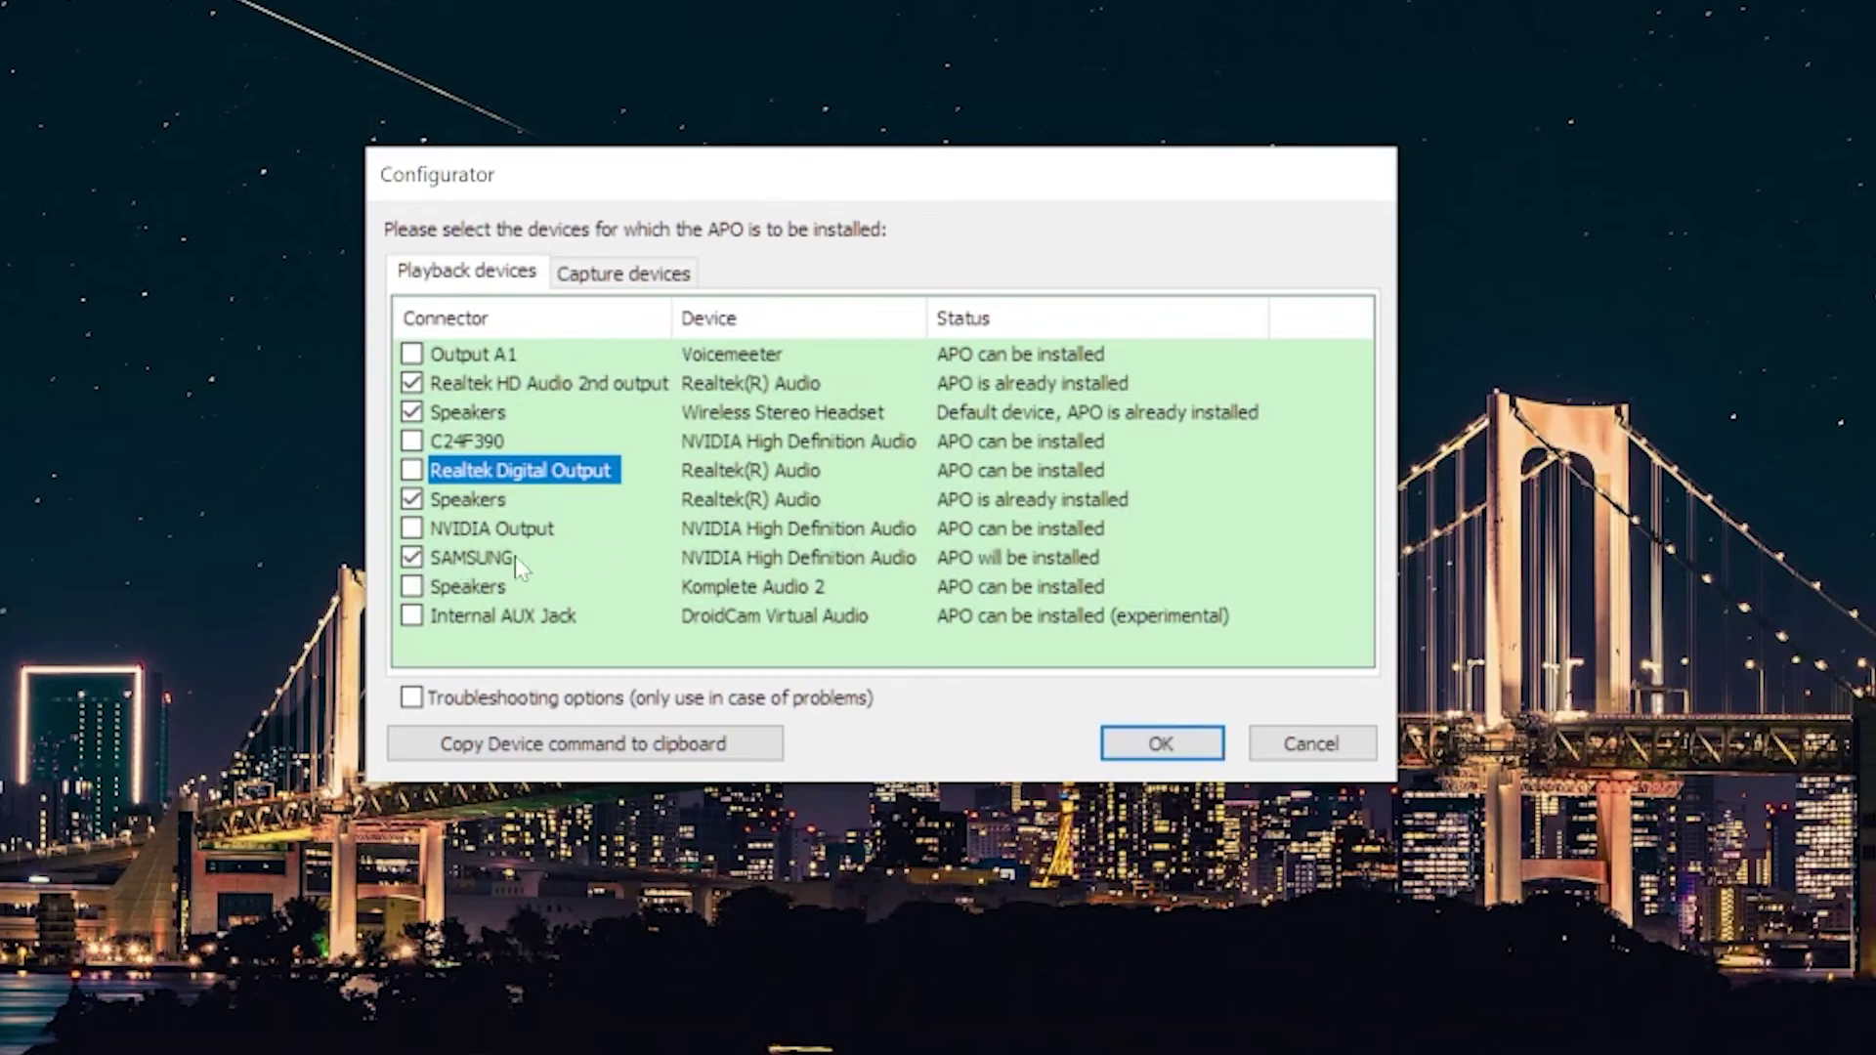
pyautogui.click(599, 276)
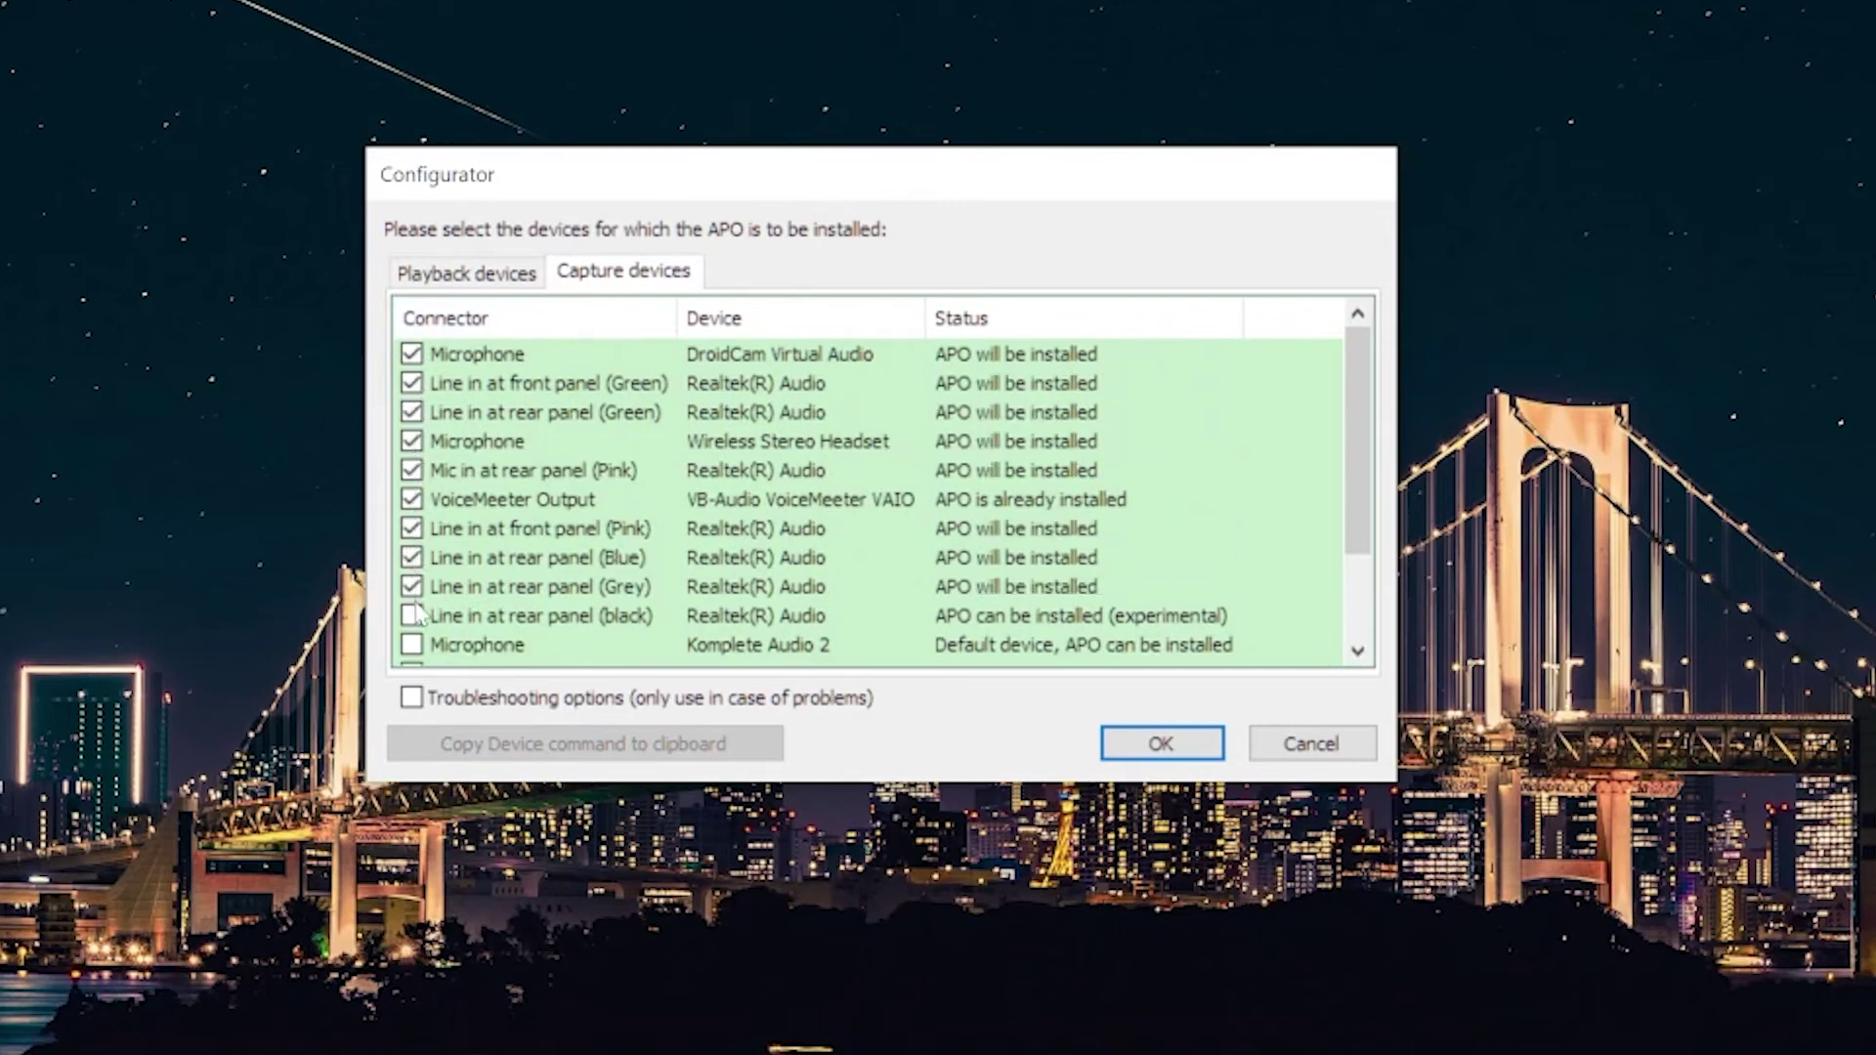
pyautogui.click(412, 645)
pyautogui.scroll(-2, 438, 635)
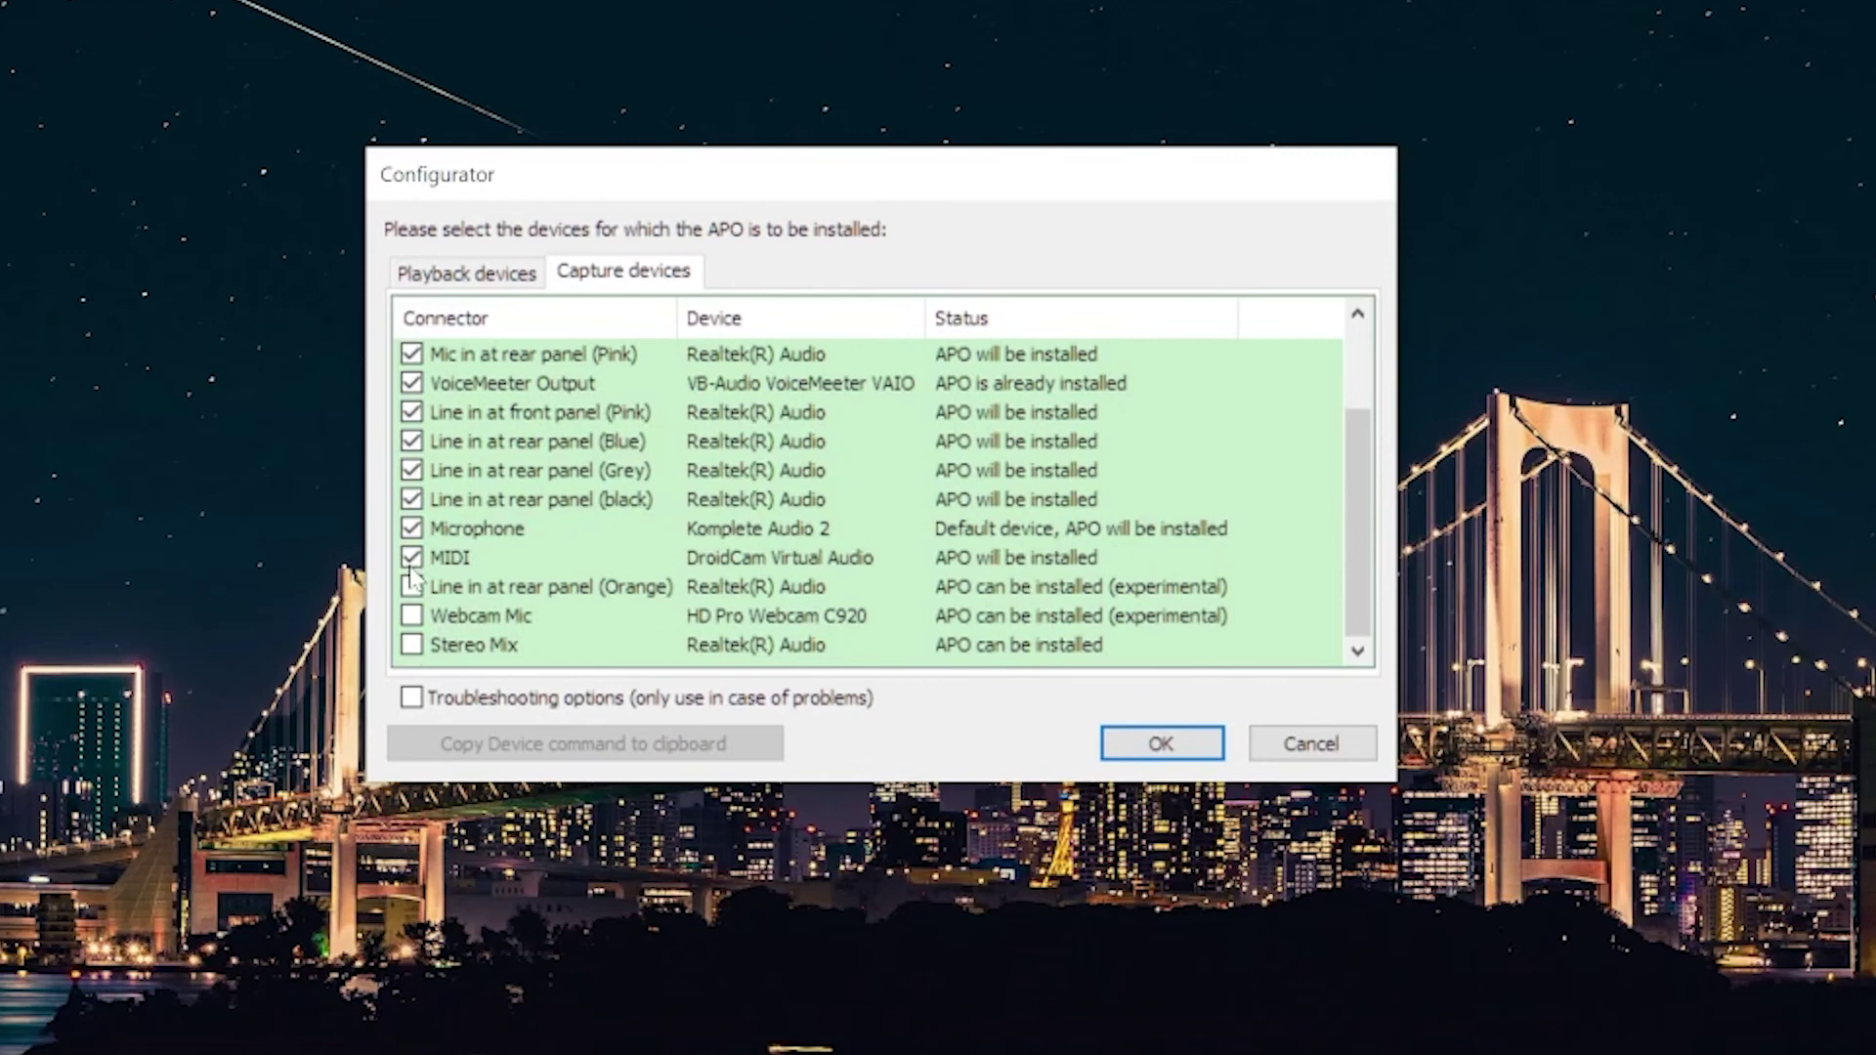